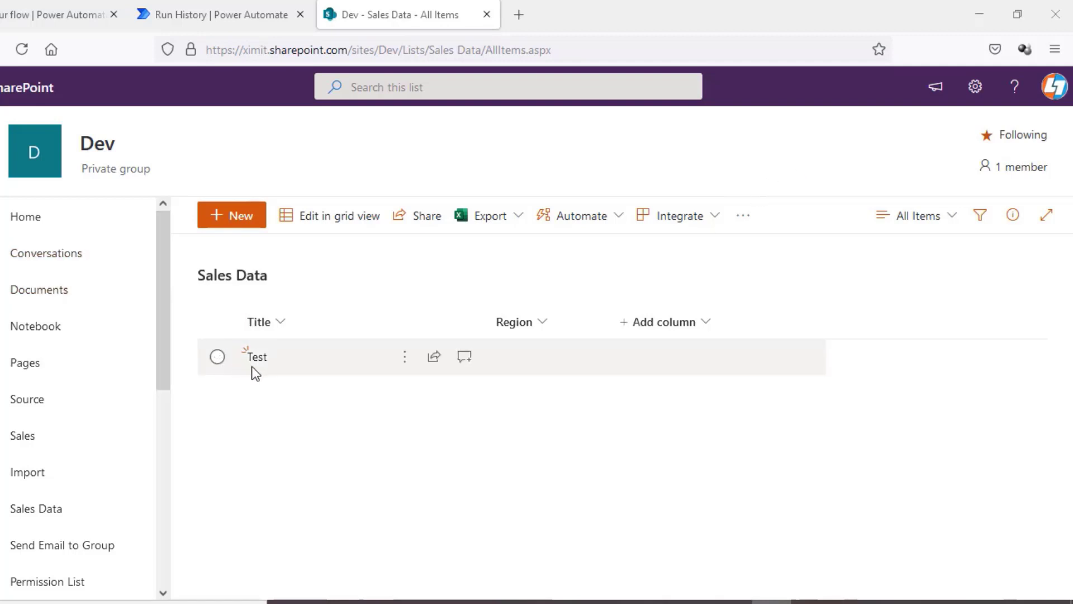
# Review who has direct access to the Test item in the Sales Data list, including all listed groups.
pyautogui.click(404, 356)
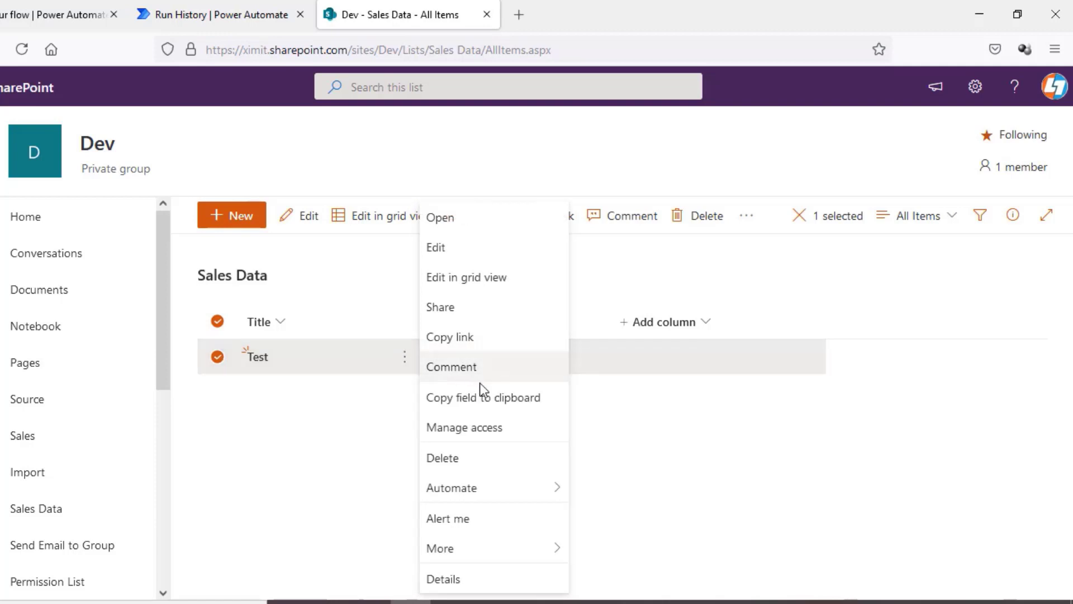
pyautogui.click(481, 431)
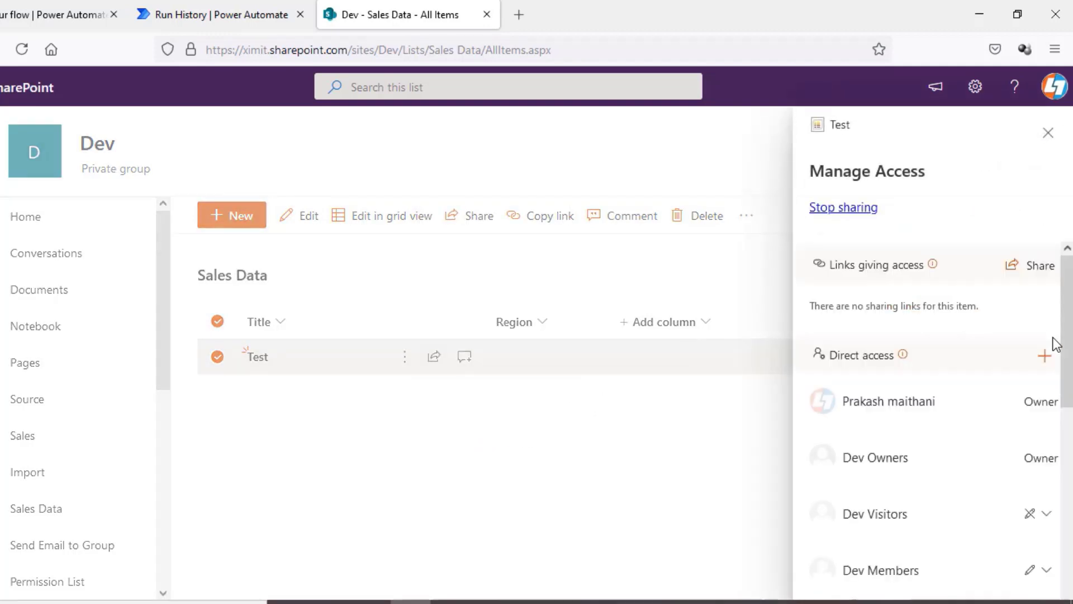
pyautogui.scroll(-6, 1055, 343)
pyautogui.scroll(-2, 934, 424)
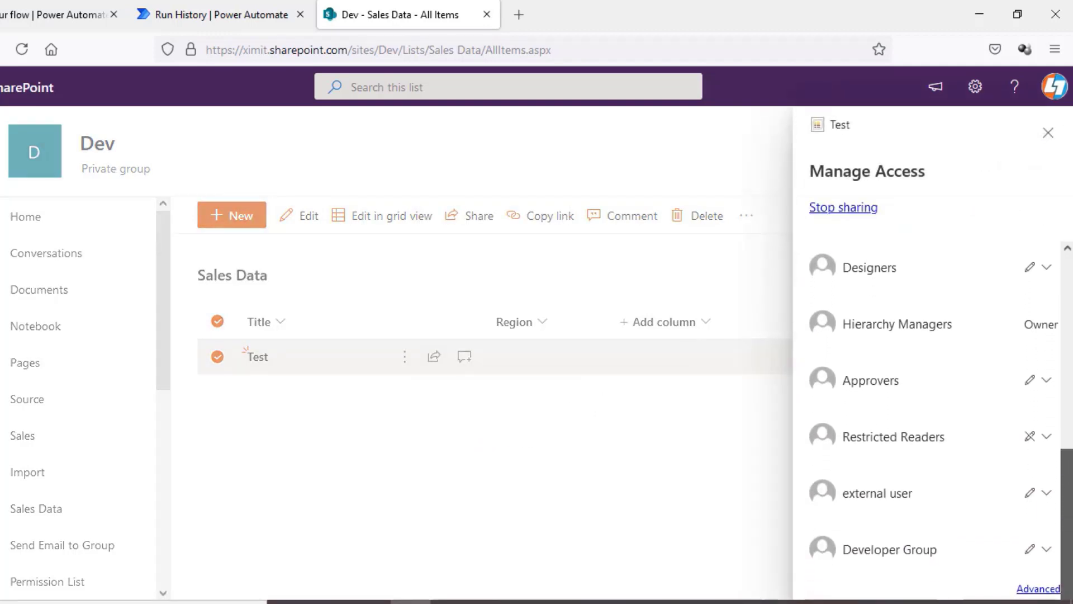
pyautogui.scroll(7, 1070, 302)
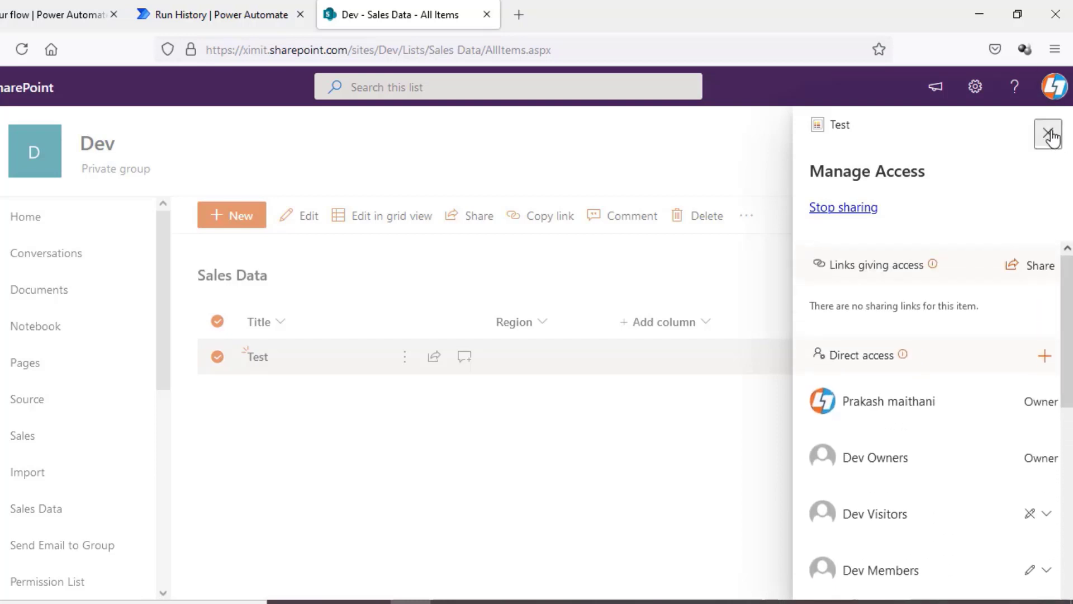
pyautogui.click(1048, 134)
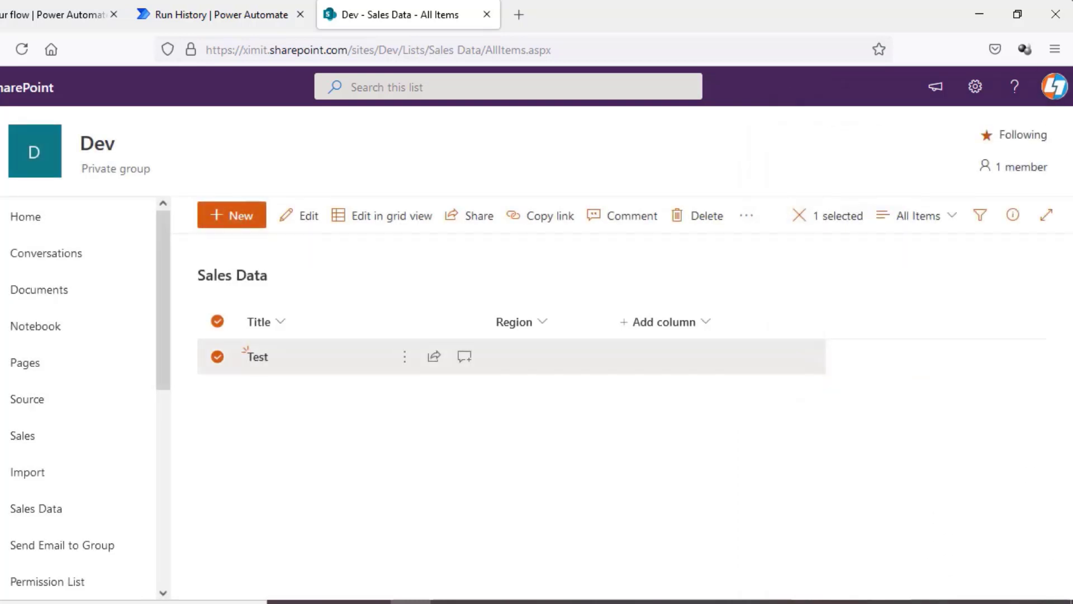
# In Power Automate, create an automated cloud flow named "Custom Item Level Permission" with SharePoint's "When an item is created or modified" trigger.
pyautogui.click(215, 14)
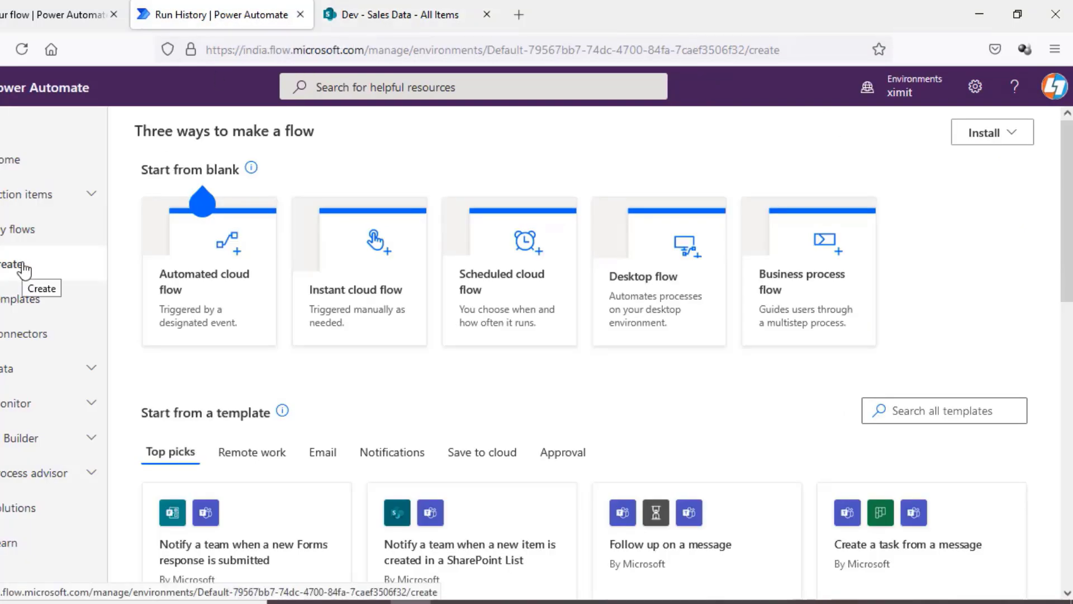
pyautogui.click(197, 279)
pyautogui.click(631, 186)
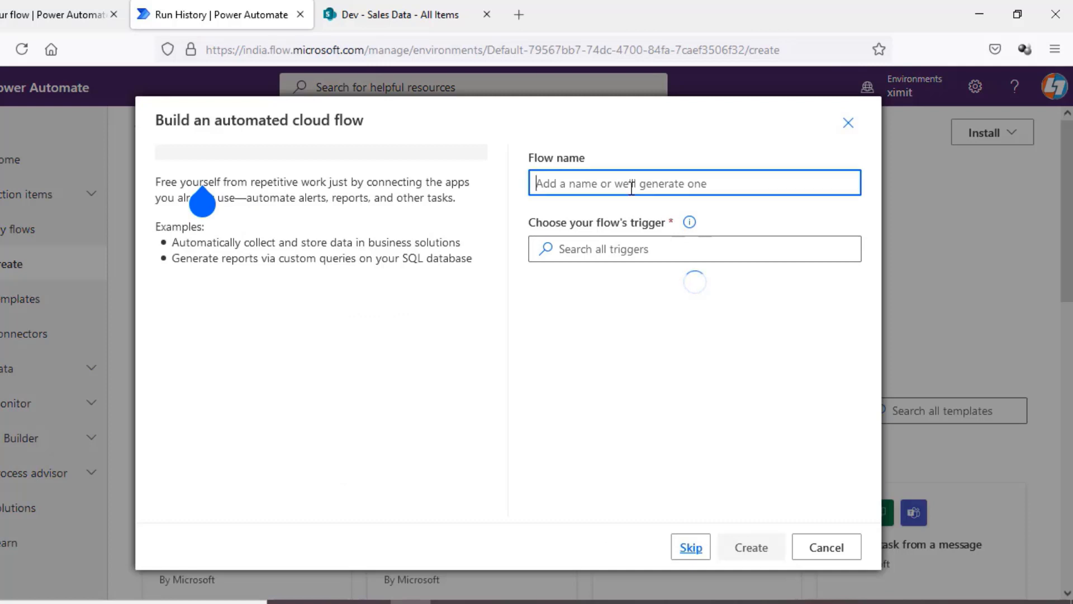
pyautogui.write('Custo')
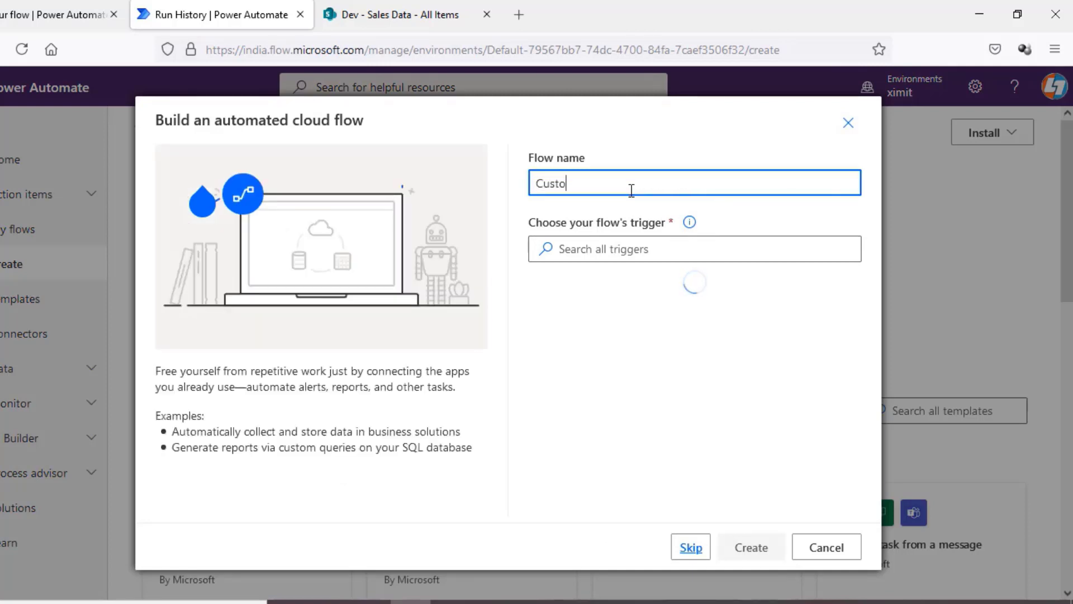
pyautogui.write('m Item ')
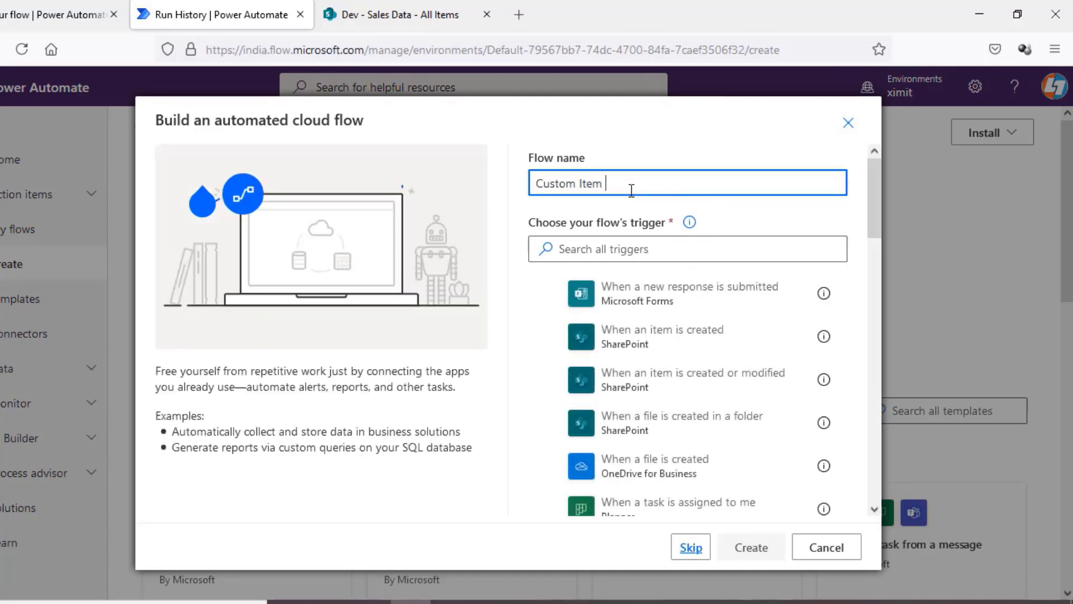
pyautogui.write('Level Permission')
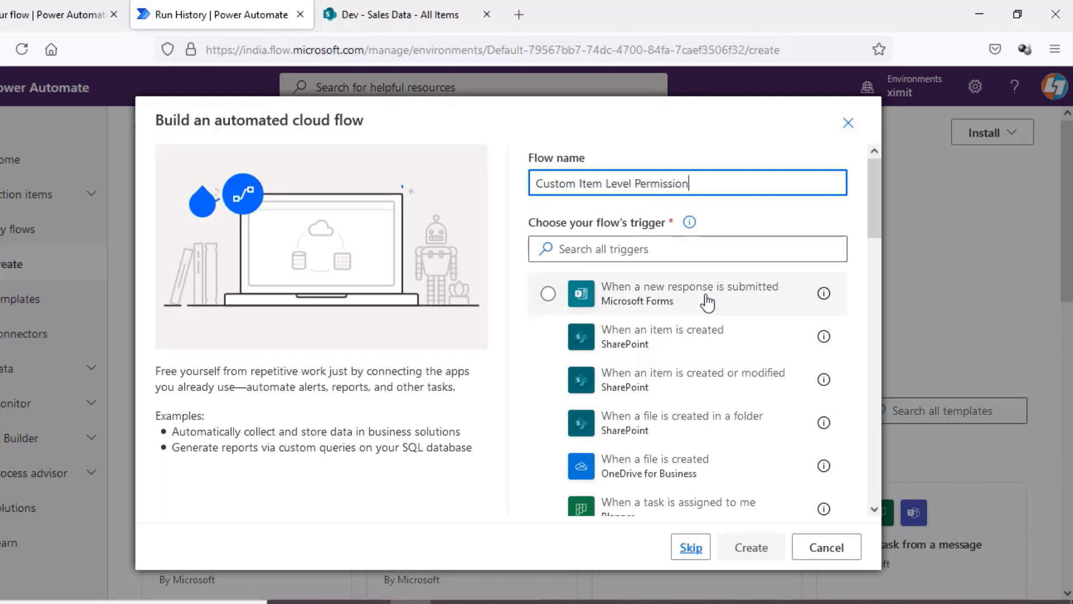
pyautogui.click(628, 382)
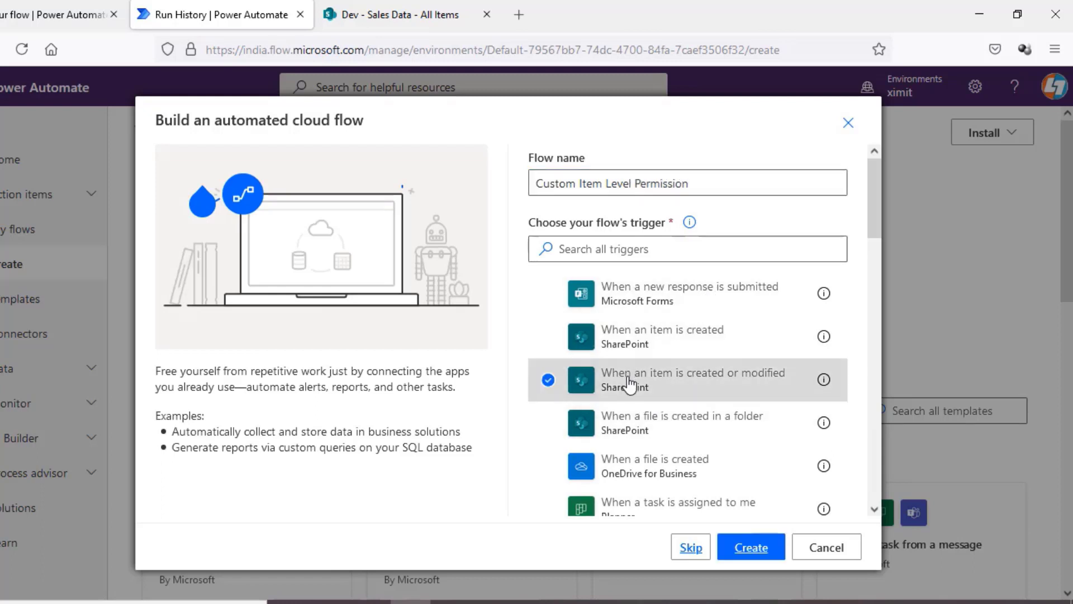
pyautogui.click(750, 547)
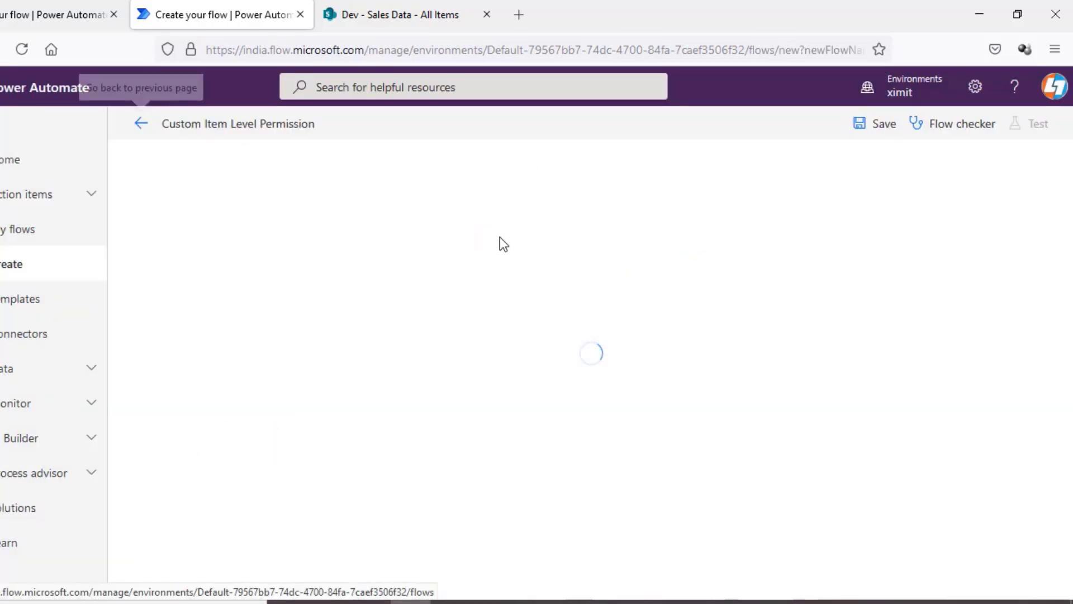
# Point the trigger to the Dev site and the Sales Data list, and collapse its card.
pyautogui.click(798, 213)
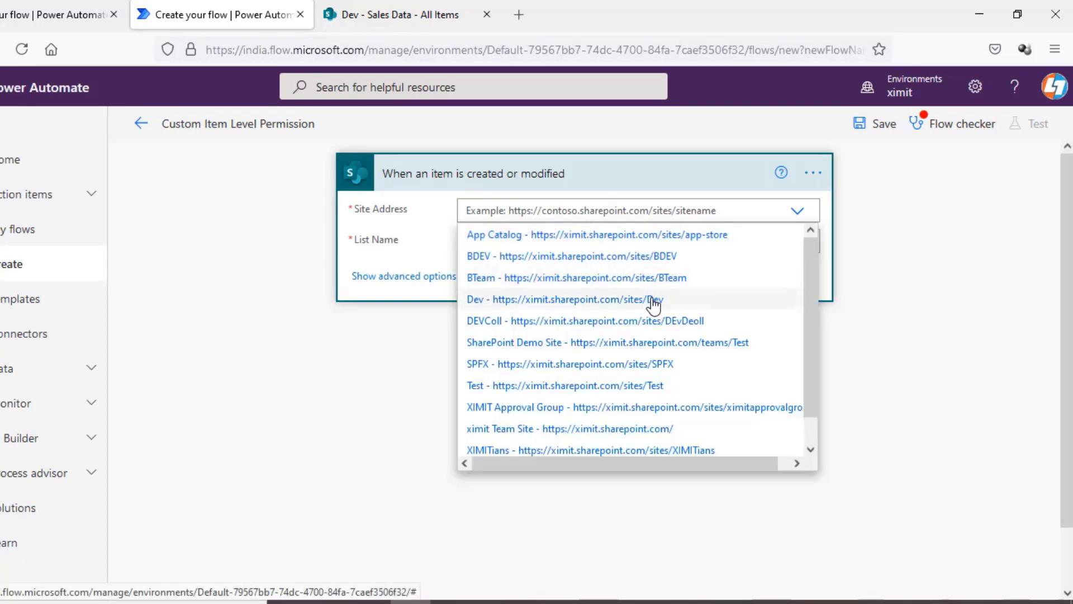
pyautogui.click(653, 300)
pyautogui.click(579, 240)
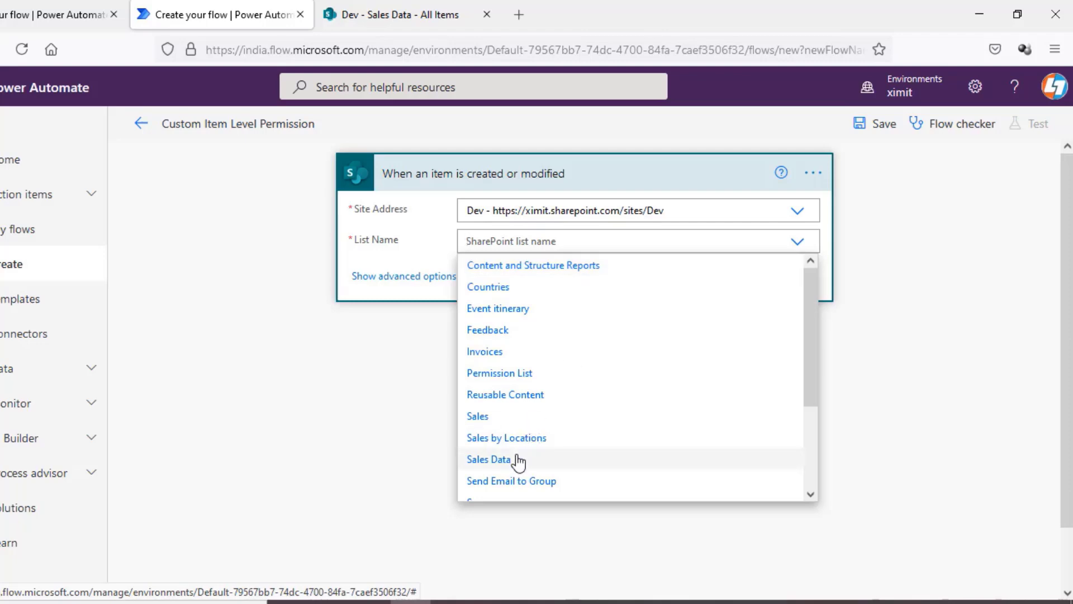
pyautogui.click(517, 461)
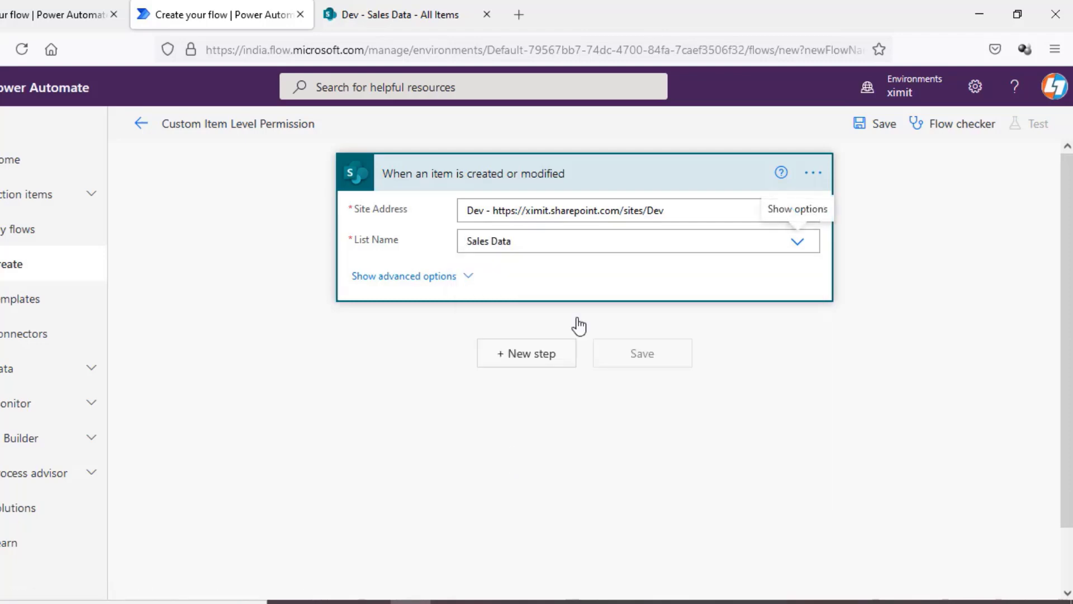
pyautogui.click(619, 177)
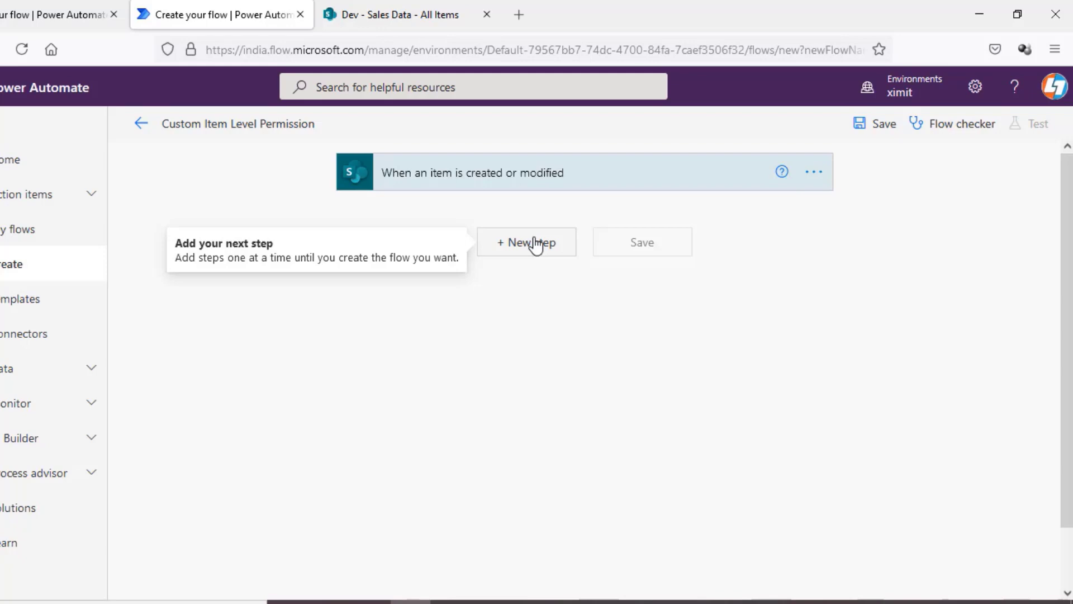
# Add a "Send an HTTP request to SharePoint" action after the trigger.
pyautogui.click(376, 21)
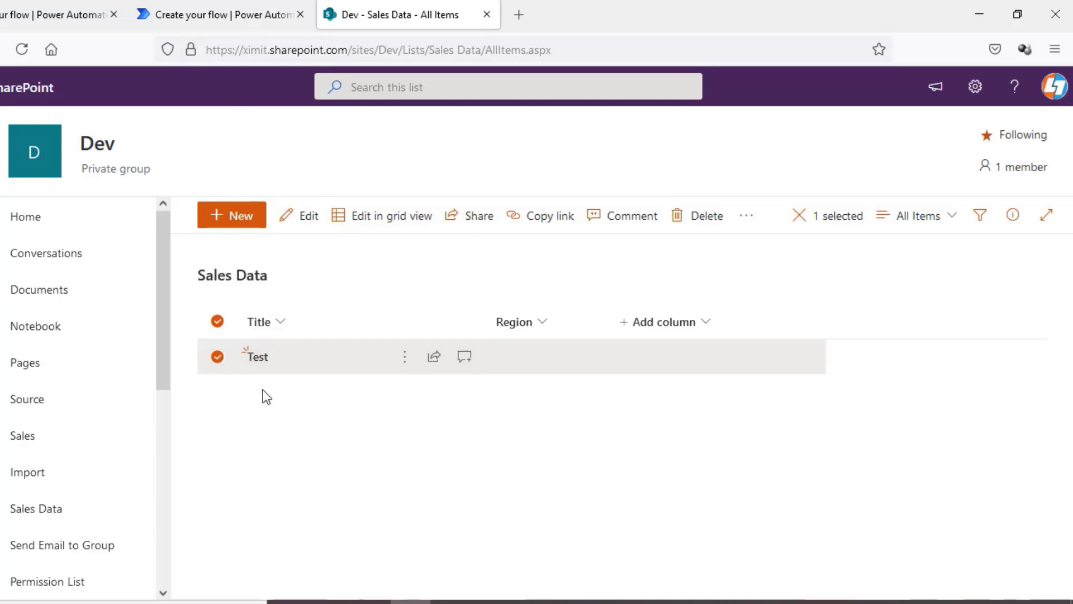
pyautogui.click(210, 18)
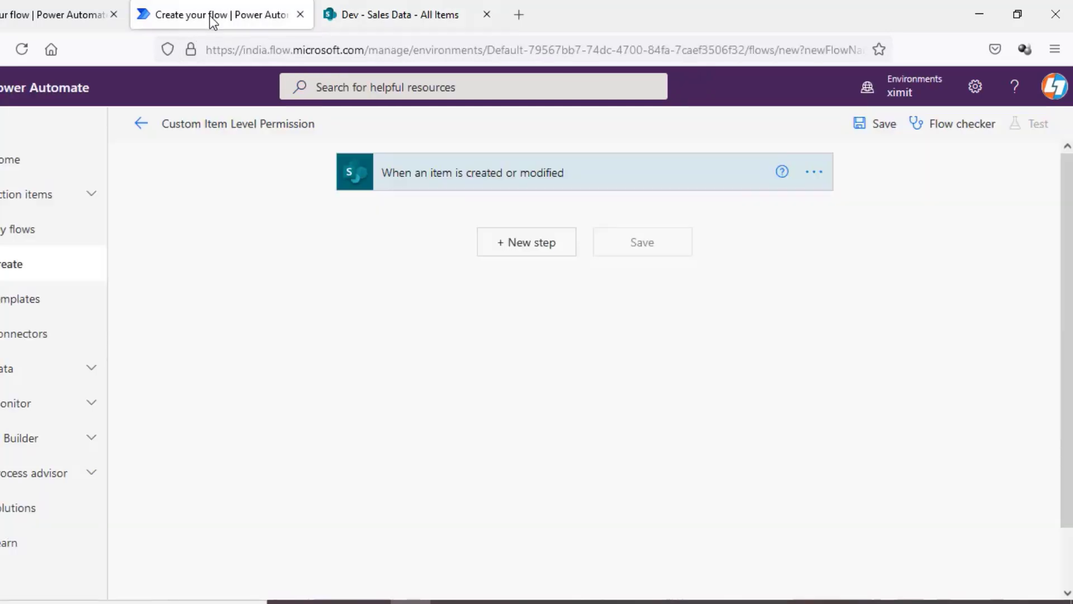
pyautogui.click(512, 249)
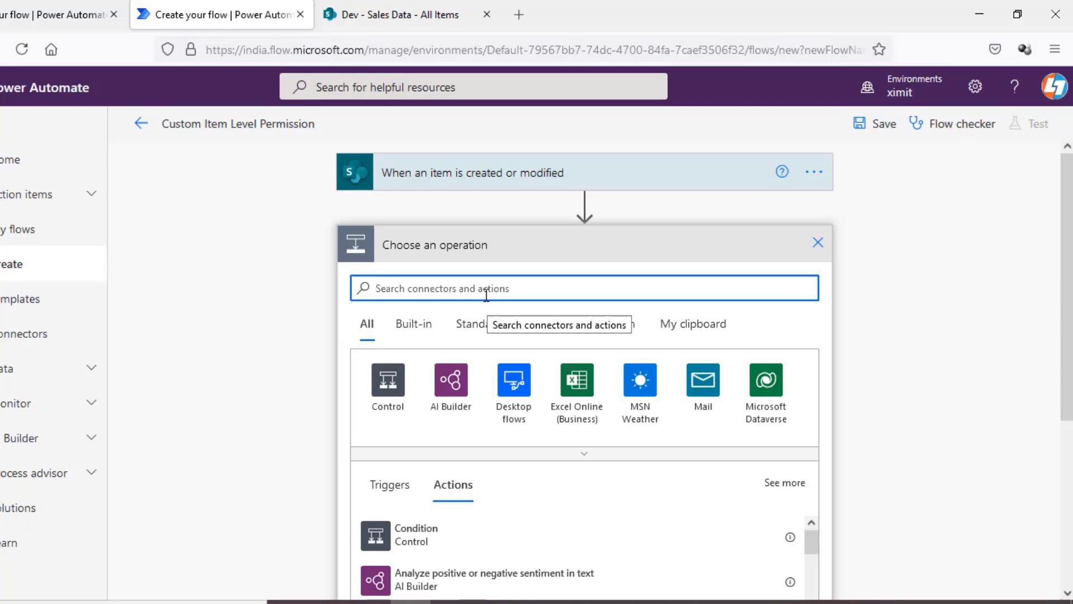
pyautogui.write('htttp')
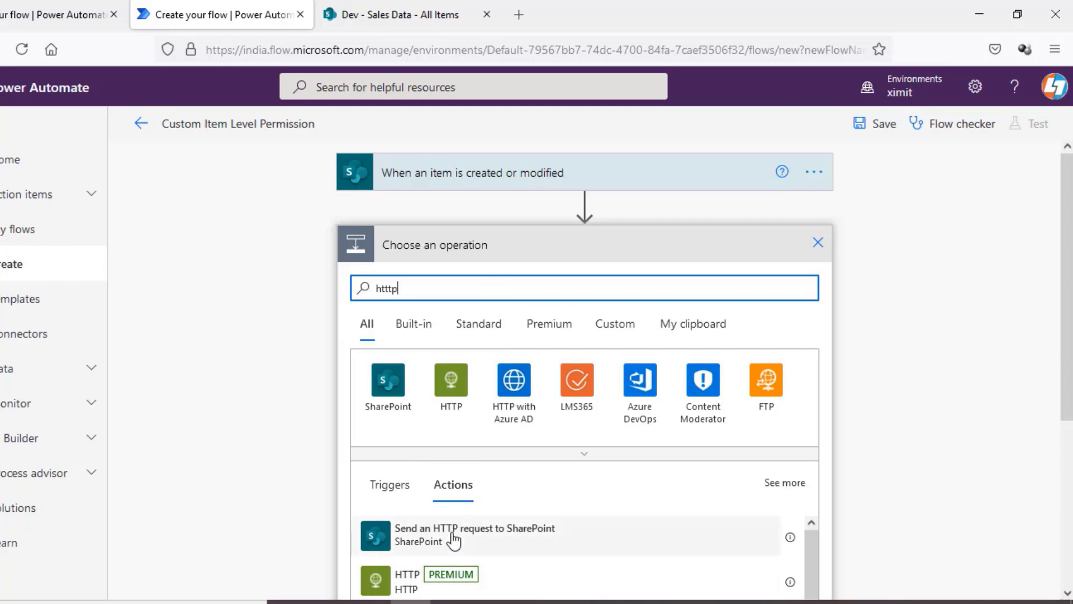
pyautogui.click(456, 537)
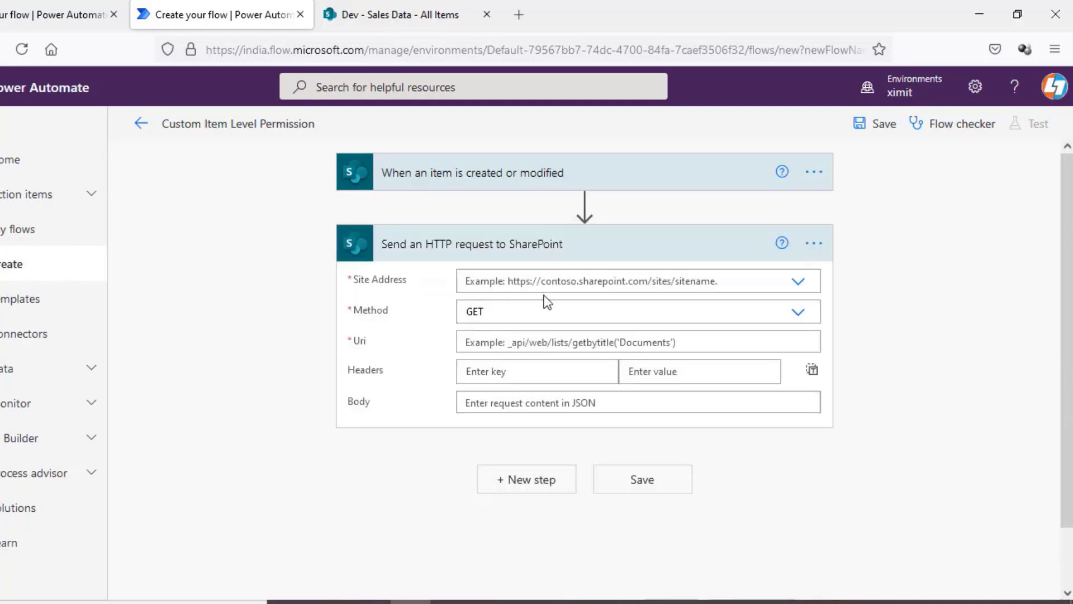
# Set the HTTP request's site address to Dev and its method to POST.
pyautogui.click(800, 283)
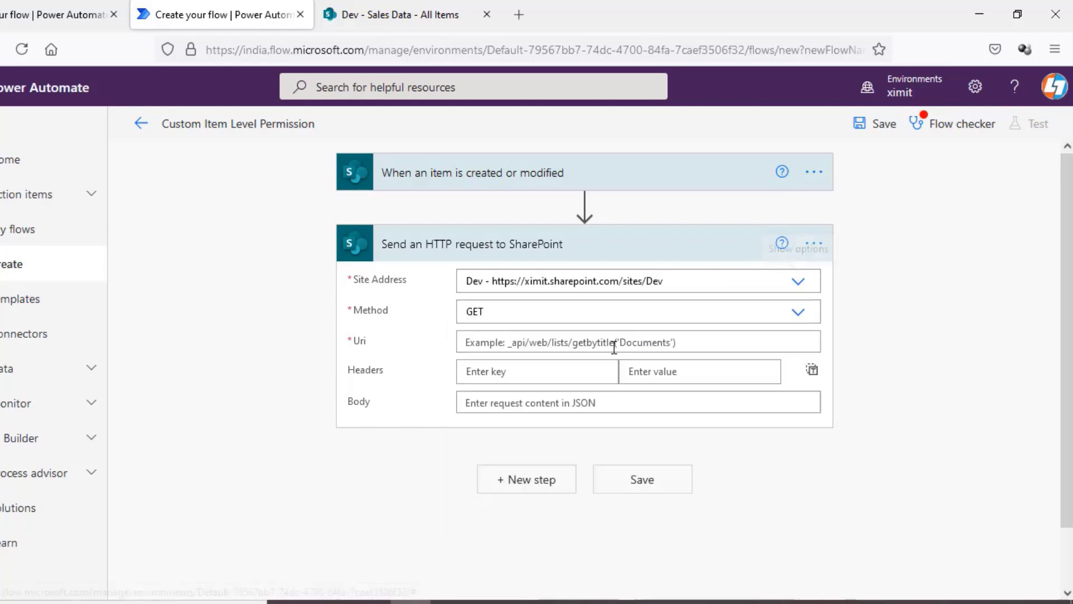
pyautogui.click(636, 371)
pyautogui.click(709, 311)
pyautogui.click(499, 379)
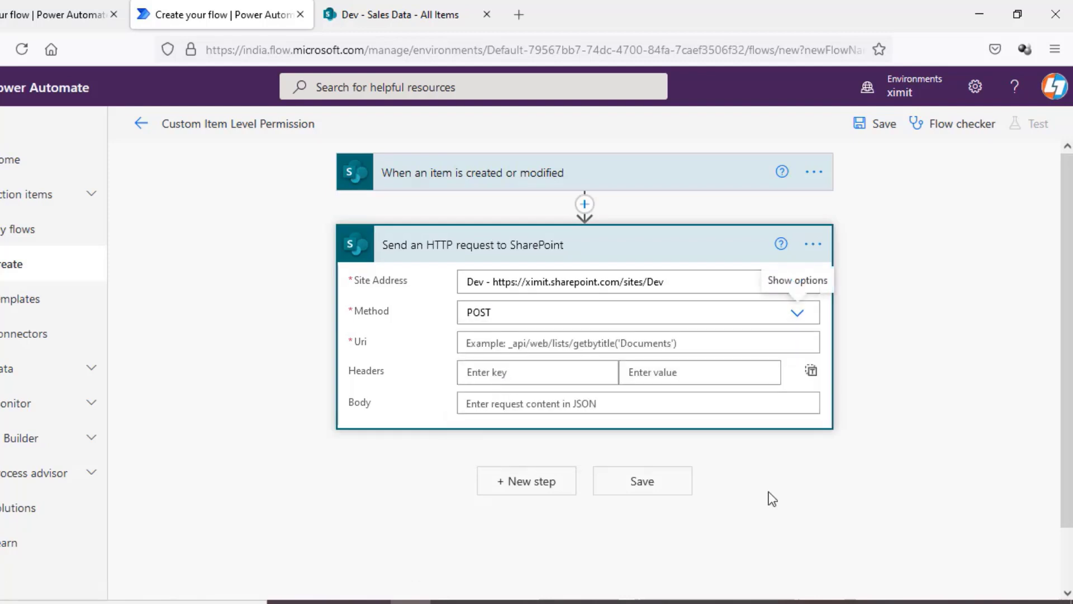
# Copy the breakroleinheritance endpoint with copyRoleAssignments=false and clearSubscopes=true from the Notepad file into the request's Uri, removing the leading blank line.
pyautogui.moveTo(571, 601)
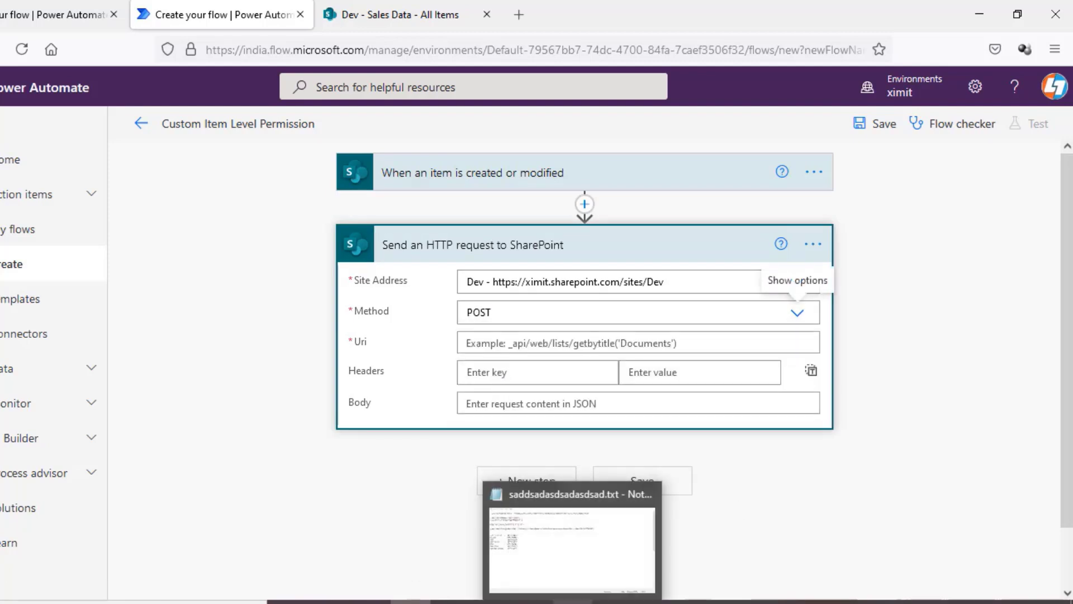
pyautogui.click(591, 500)
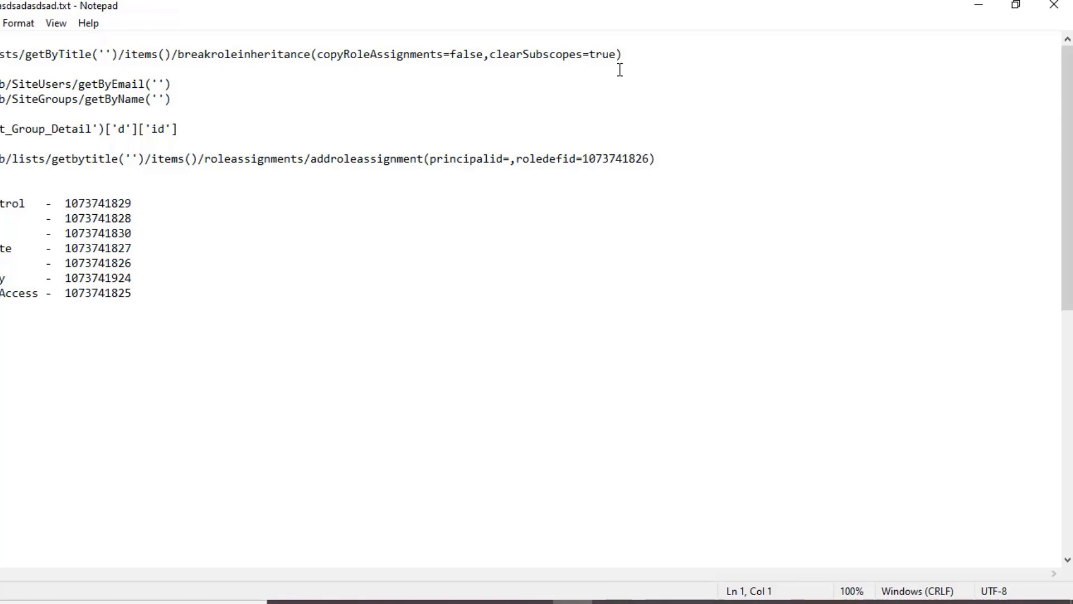
pyautogui.moveTo(636, 56); pyautogui.dragTo(239, 9)
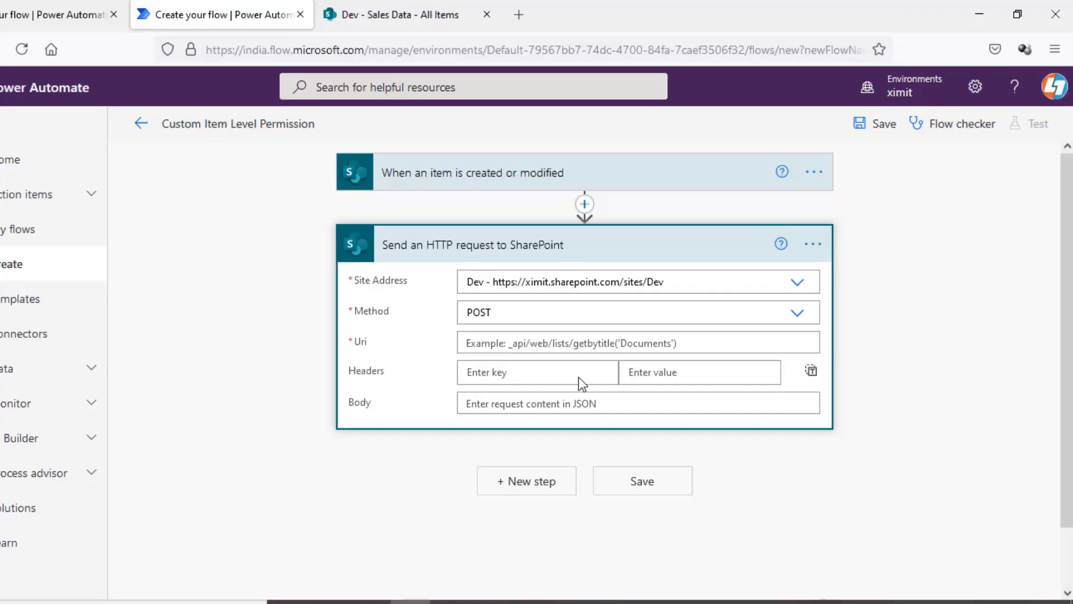
pyautogui.hotkey('alt', 'Tab')
pyautogui.click(517, 346)
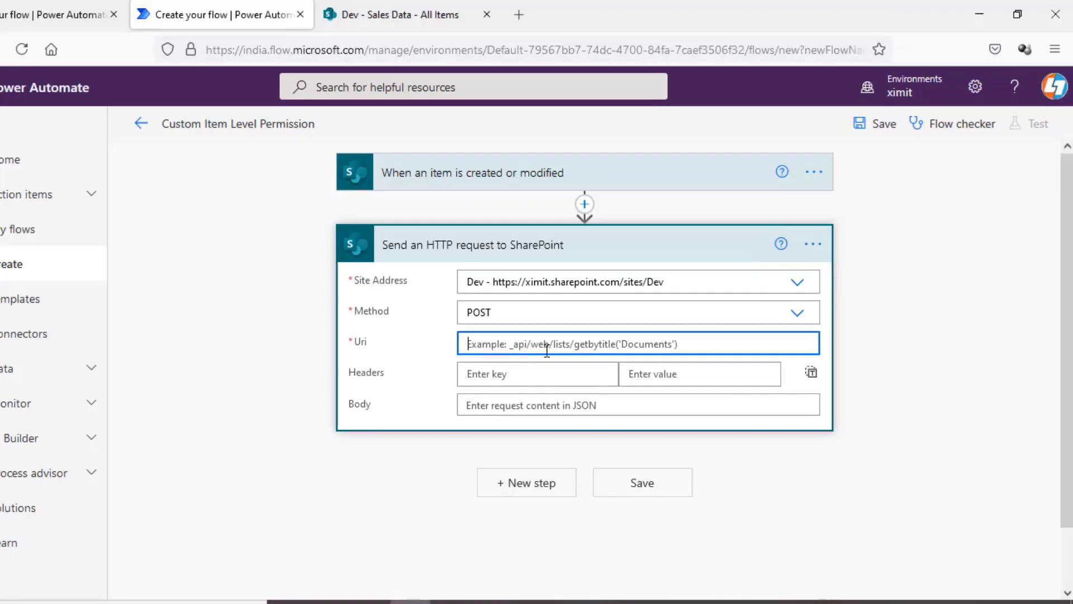
pyautogui.write("/_api/lists/getByTitle('')/items() /breakroleinheritance(copyRoleAssignments=false,clearSubscopes=true)")
pyautogui.click(468, 364)
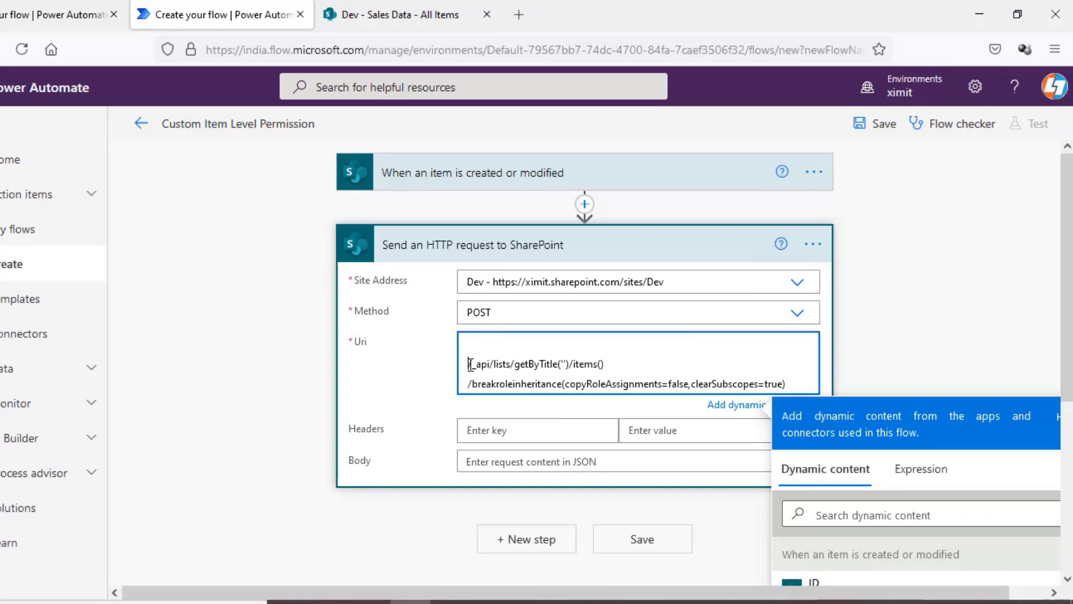
pyautogui.press('BackSpace')
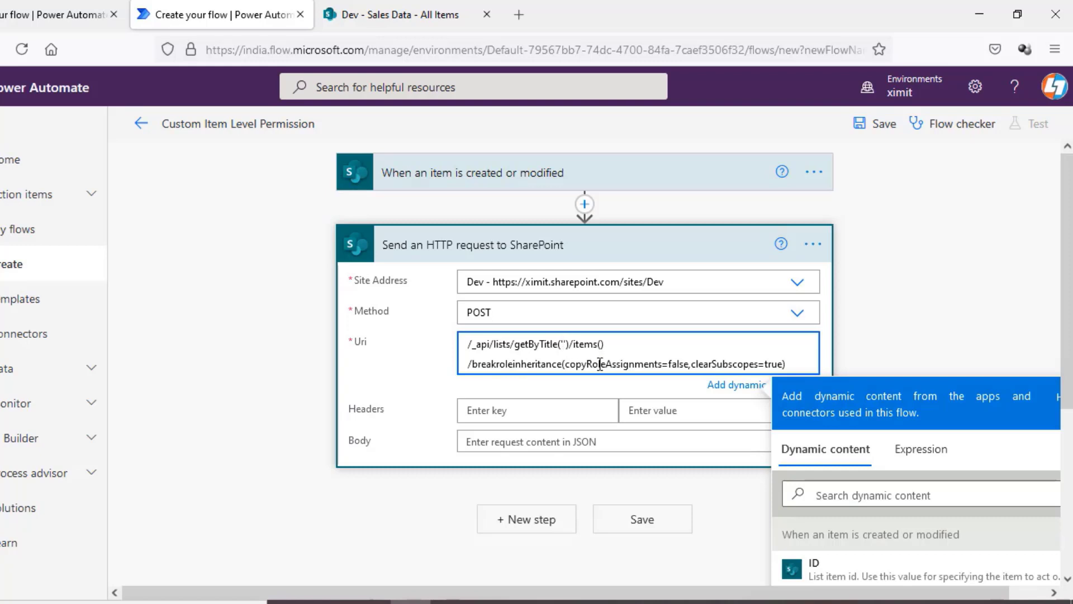
# Complete the Uri with list title "Sales Data" and the trigger's ID as the item number, and collapse the action.
pyautogui.write('Sales ')
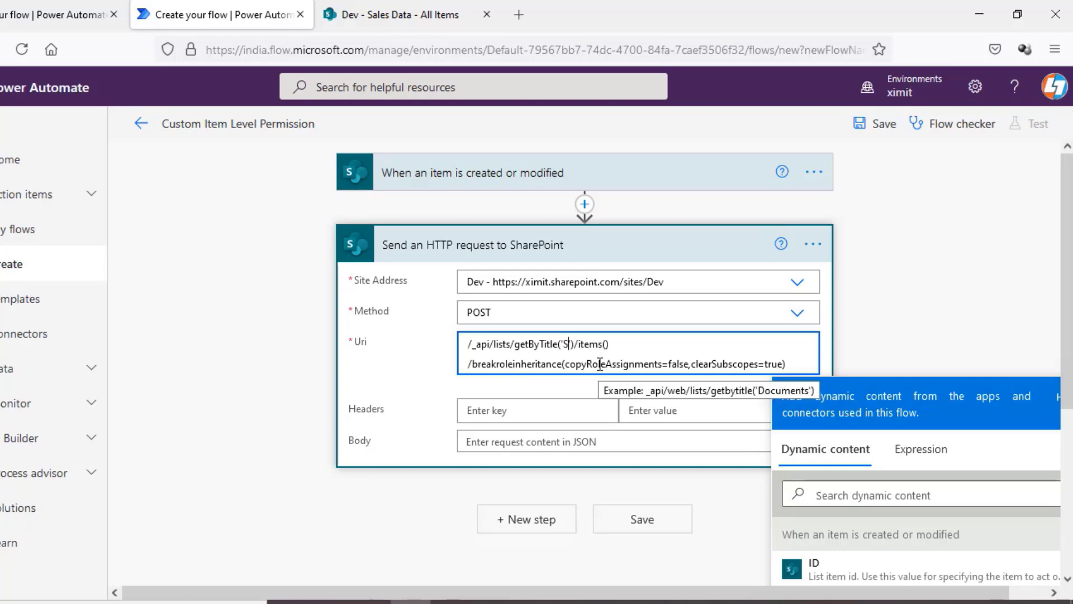
pyautogui.write('Data')
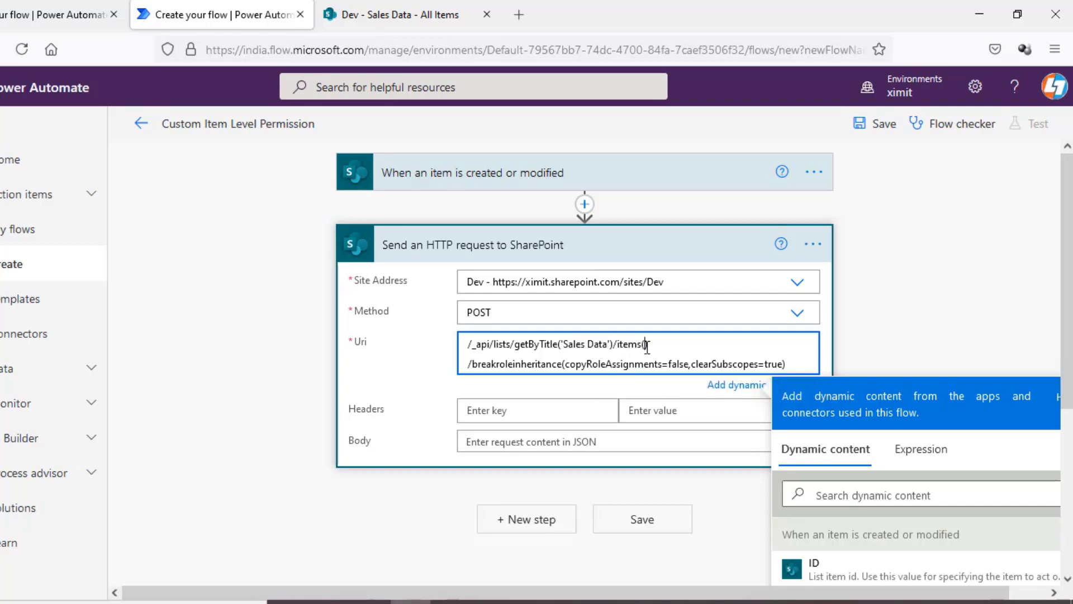
pyautogui.scroll(-2, 1070, 378)
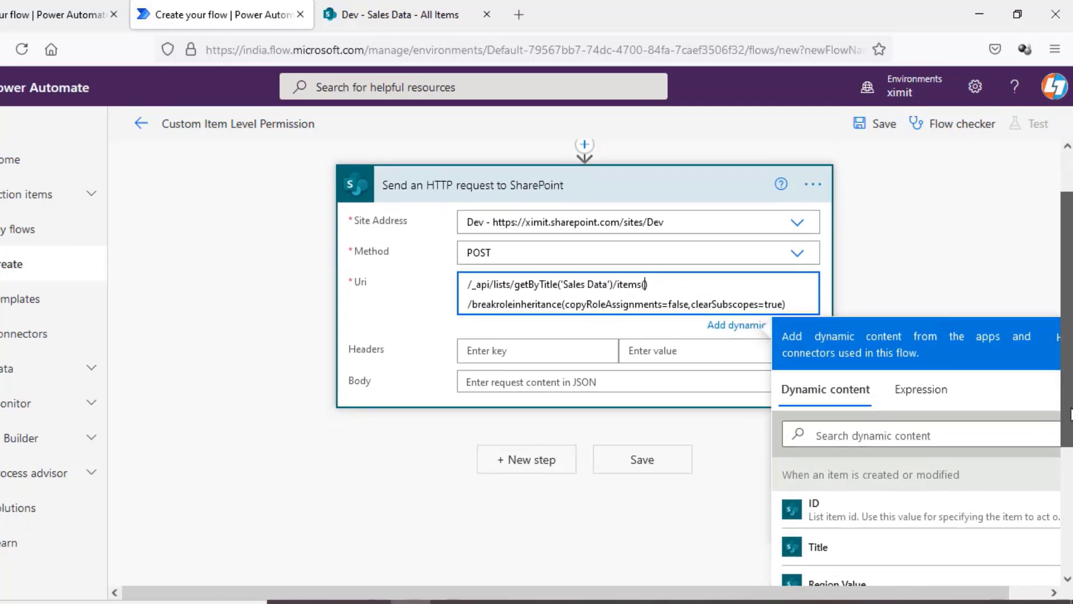
pyautogui.click(838, 512)
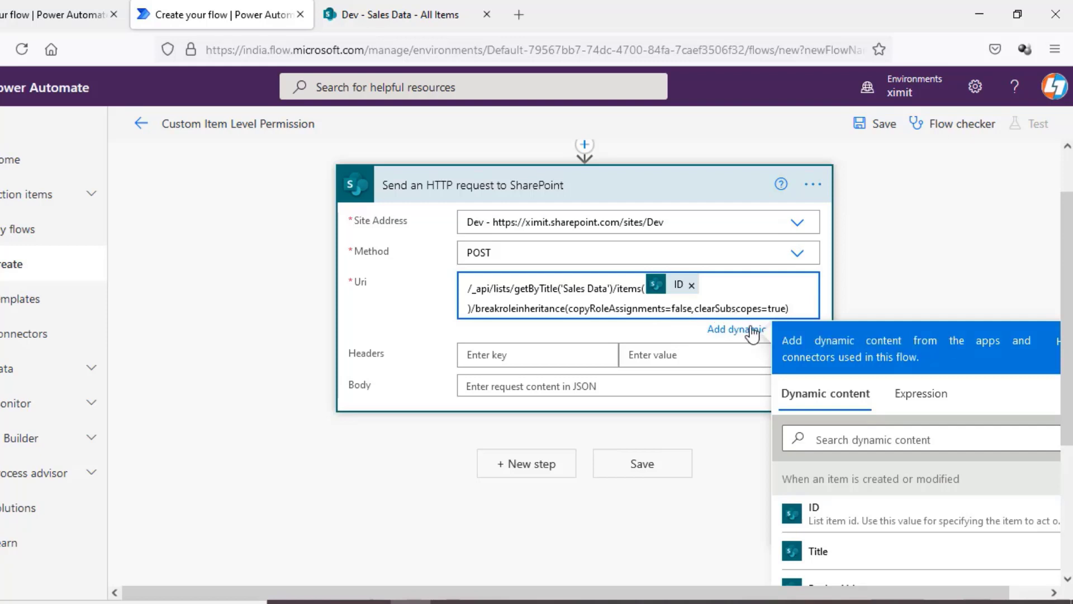
pyautogui.click(902, 290)
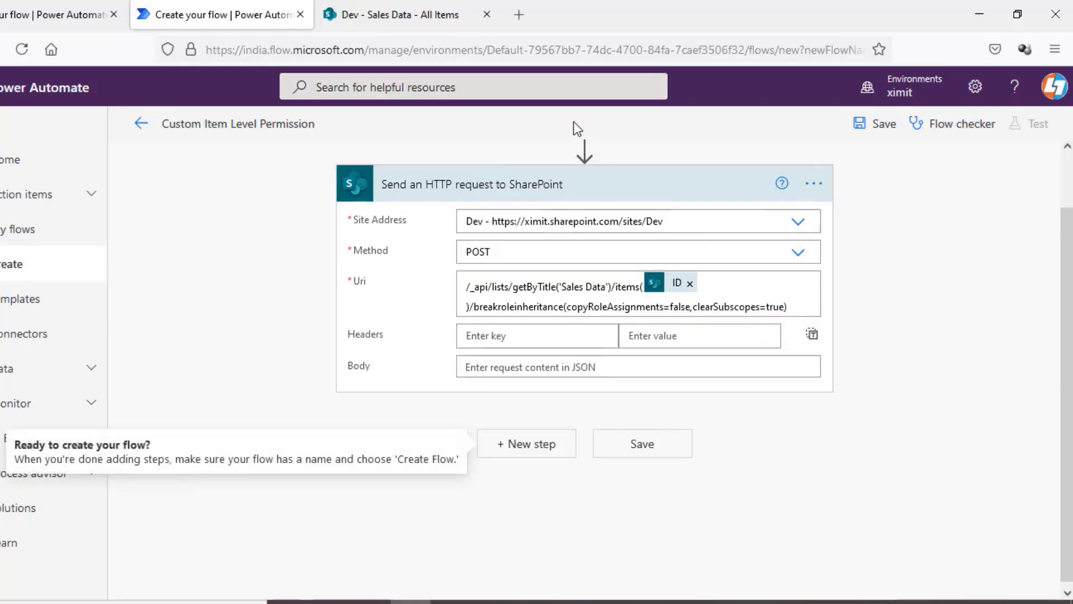
pyautogui.click(632, 191)
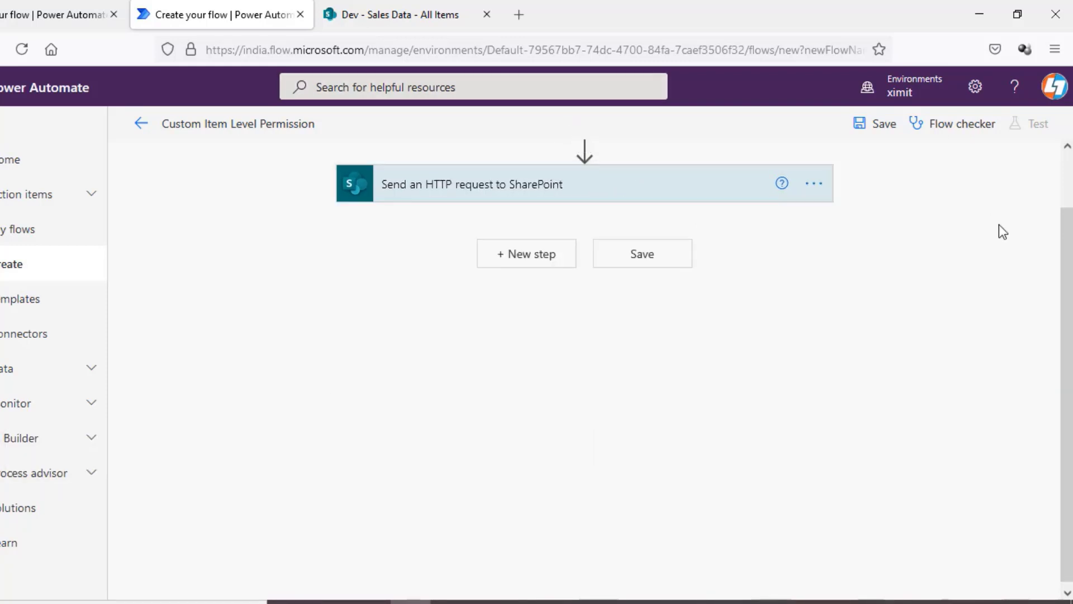
pyautogui.scroll(2, 585, 335)
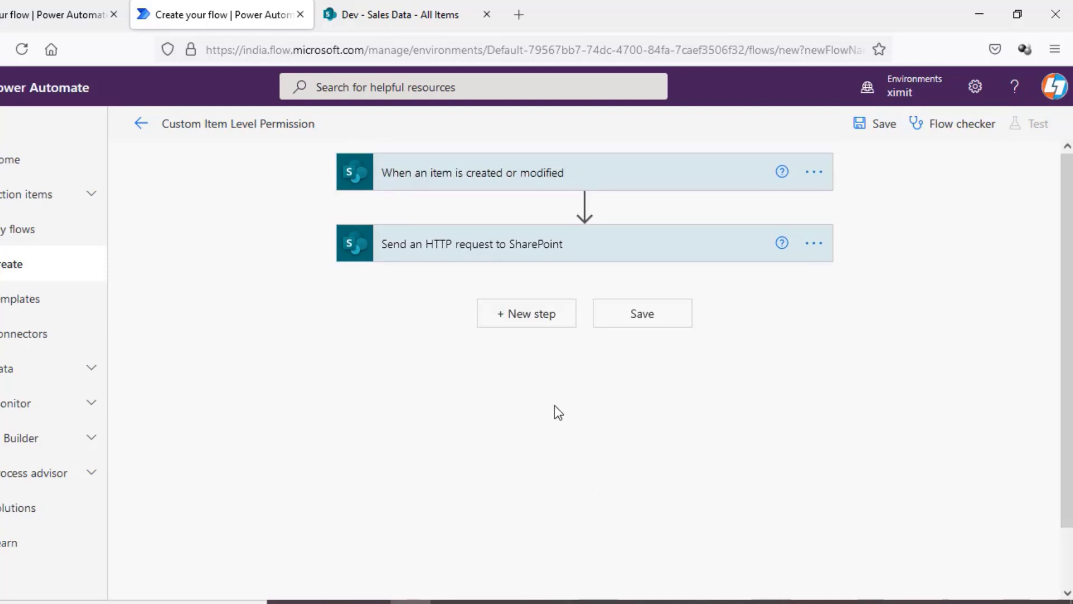
pyautogui.click(390, 23)
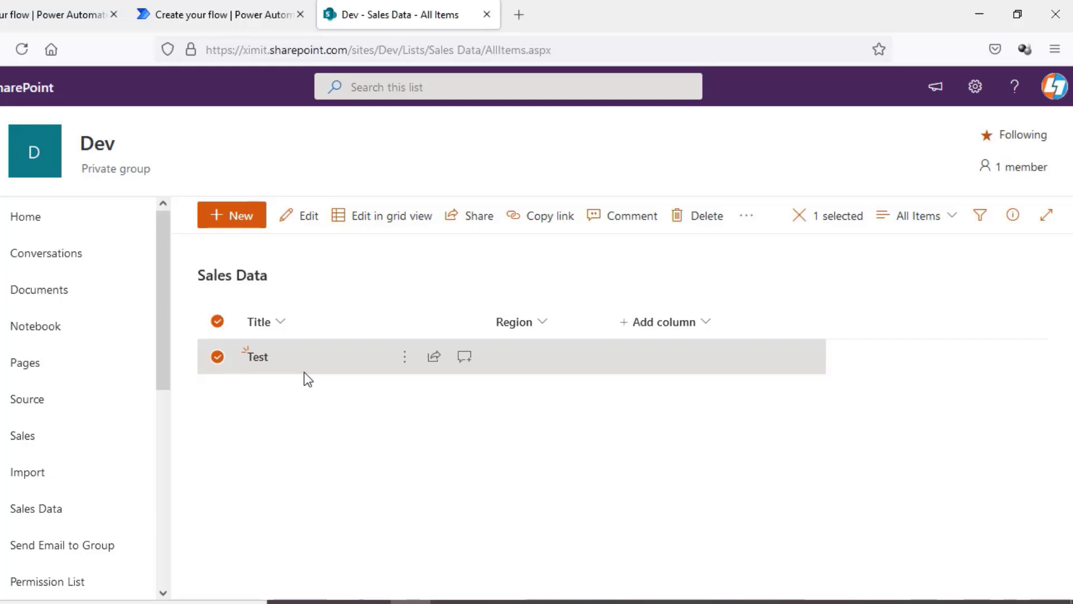
pyautogui.click(200, 15)
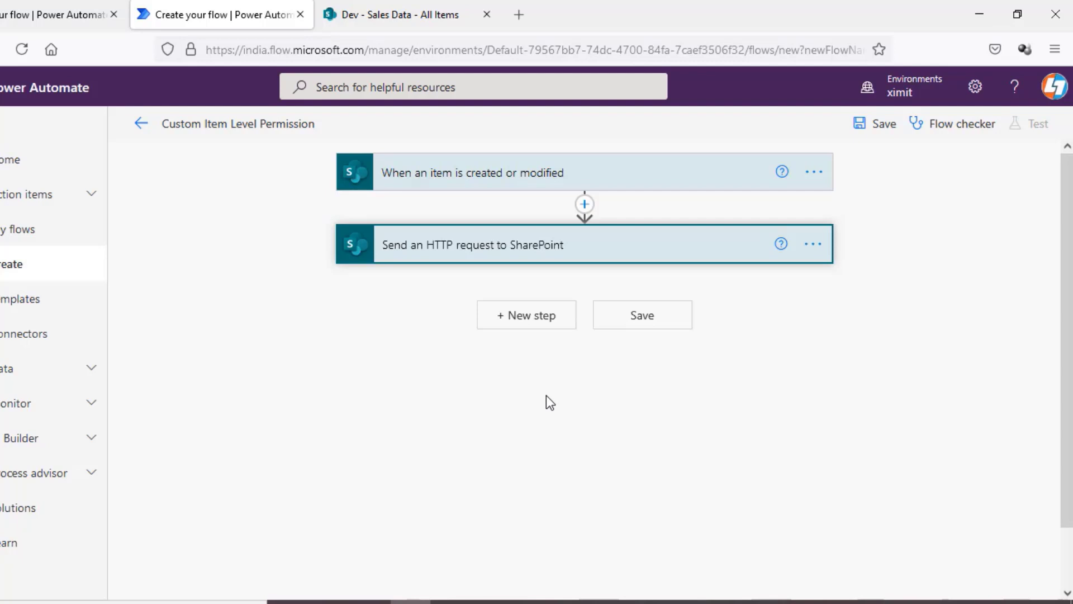
# Add a second "Send an HTTP request to SharePoint" action after the existing HTTP request.
pyautogui.click(517, 324)
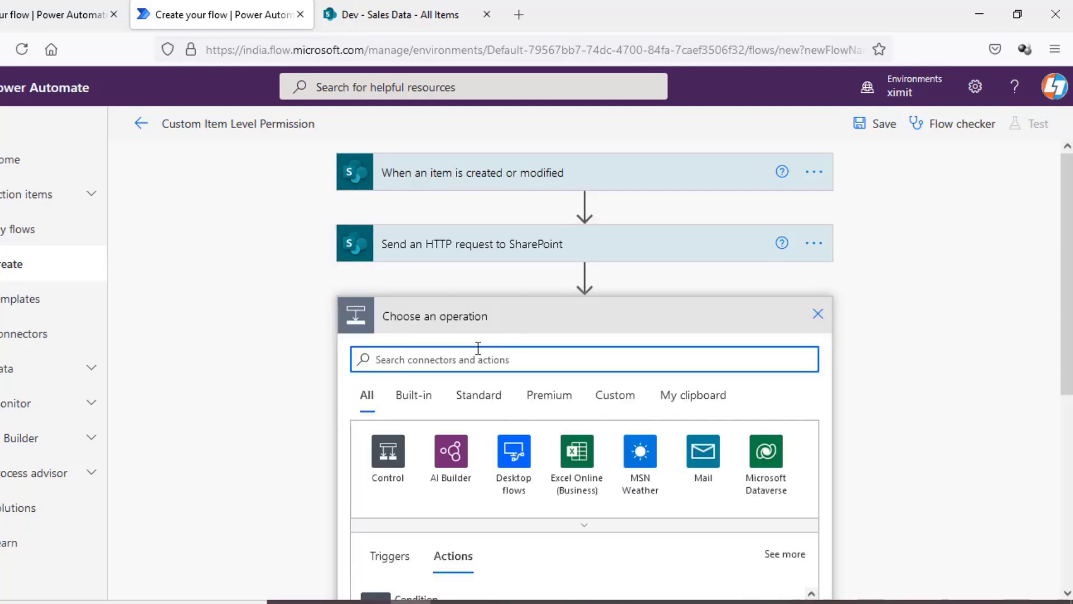
pyautogui.write('htttp')
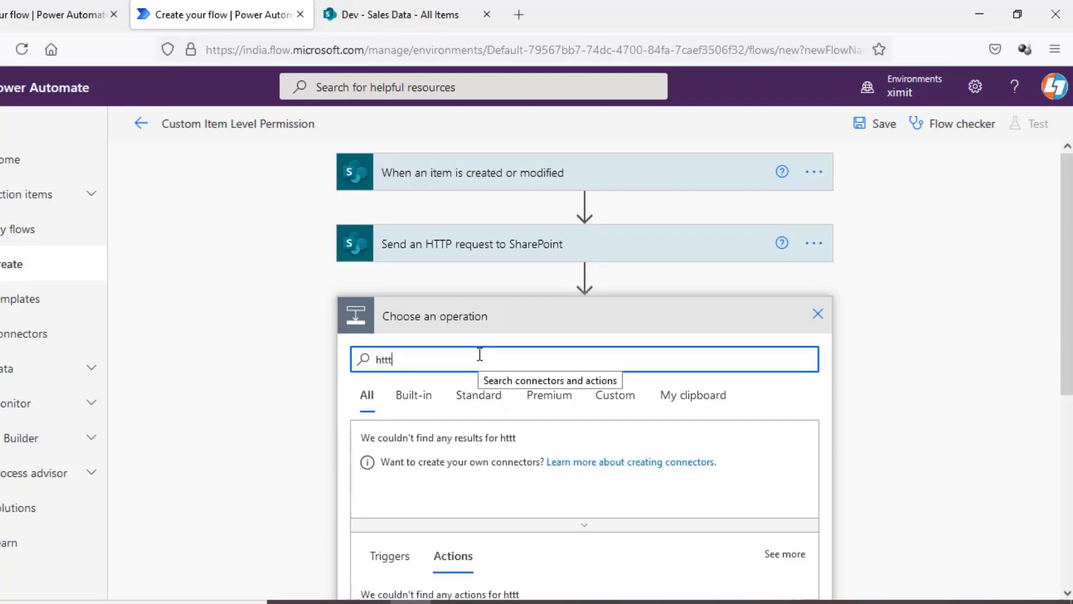
pyautogui.press('BackSpace')
pyautogui.press('BackSpace')
pyautogui.press('BackSpace')
pyautogui.write('tp')
pyautogui.scroll(-2, 453, 451)
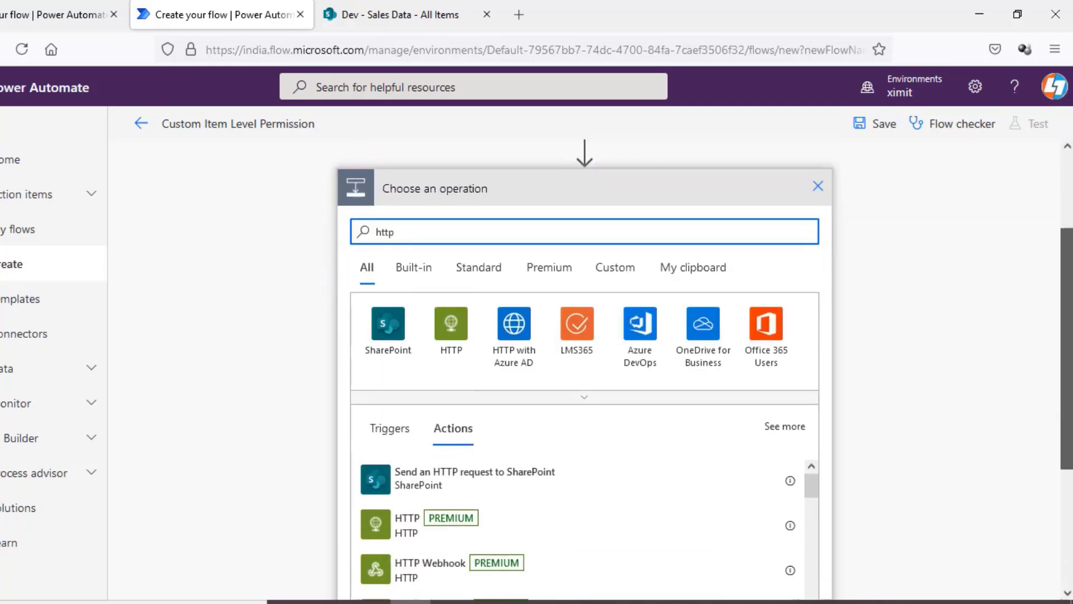
pyautogui.click(446, 486)
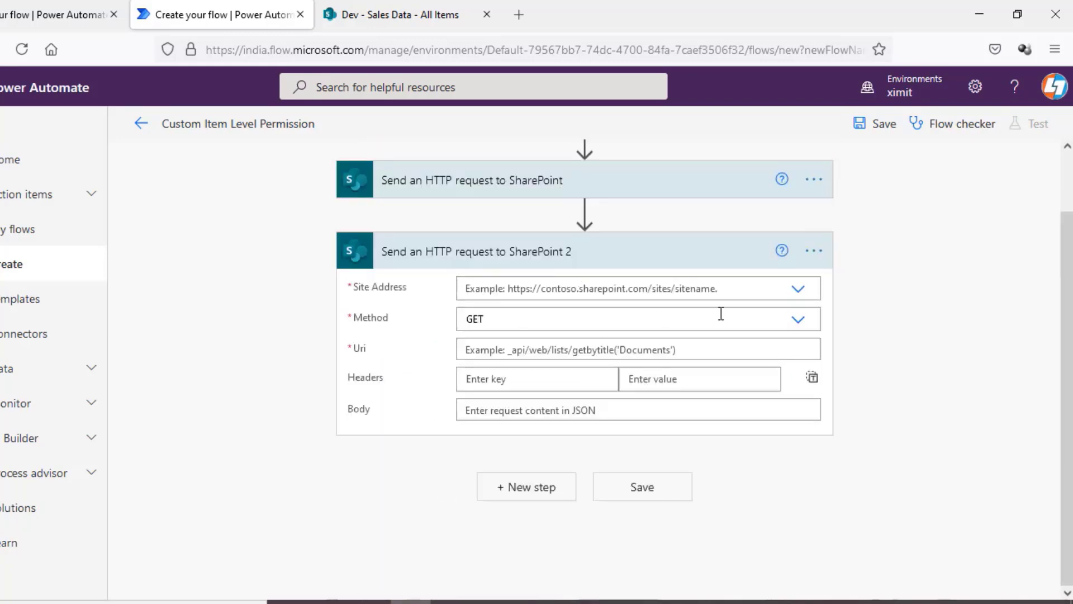
# Set the second request's site address to Dev and copy the /_api/web/SiteUsers/getByEmail('') endpoint from the Notepad file into its Uri.
pyautogui.click(803, 297)
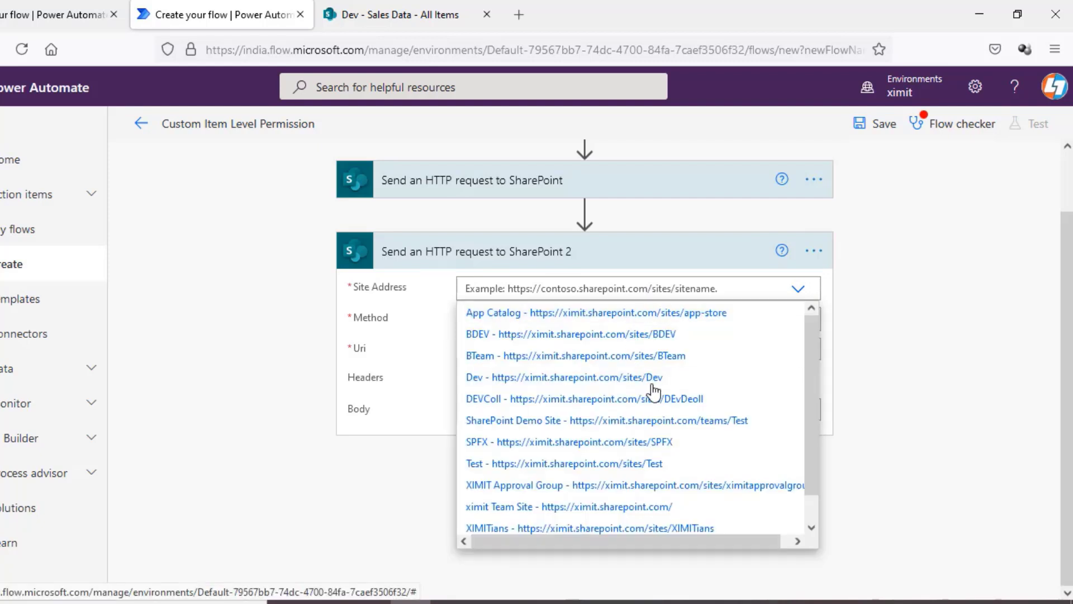
pyautogui.click(622, 378)
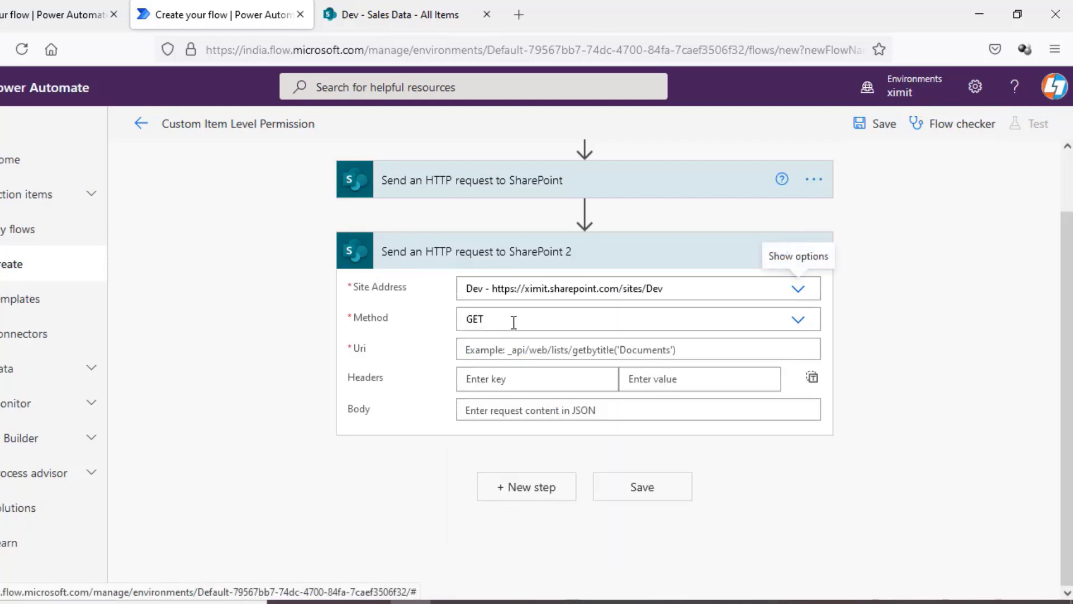
pyautogui.click(575, 600)
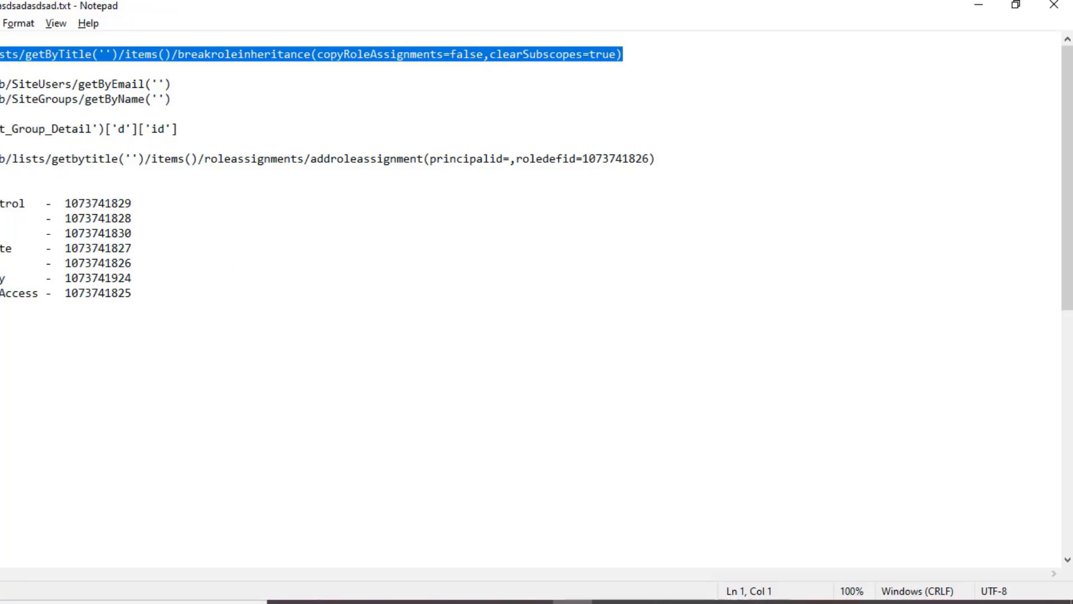
pyautogui.click(1, 99)
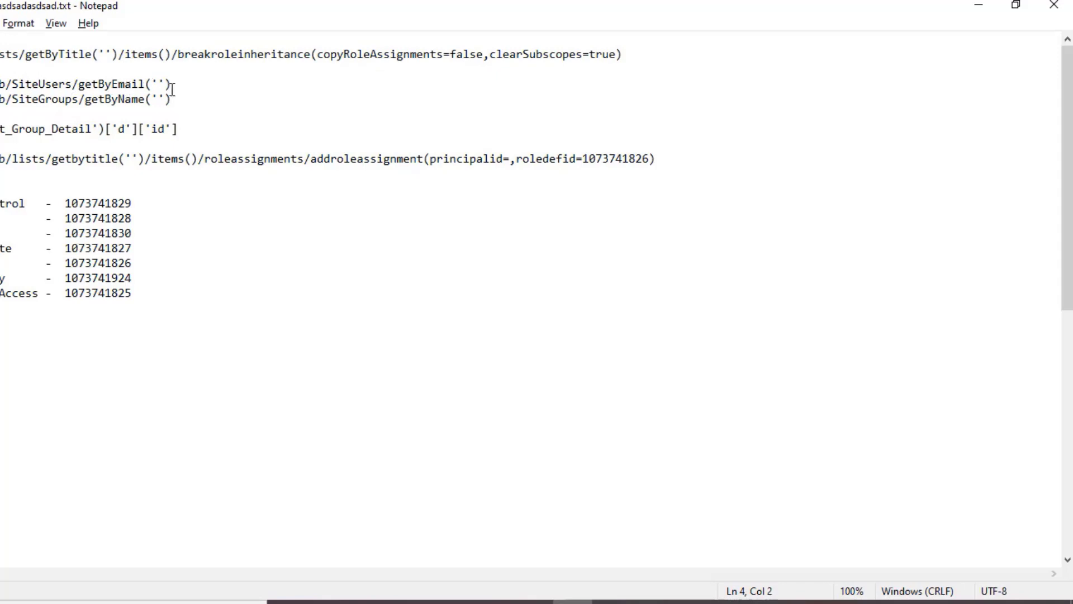
pyautogui.moveTo(181, 85); pyautogui.dragTo(1, 85)
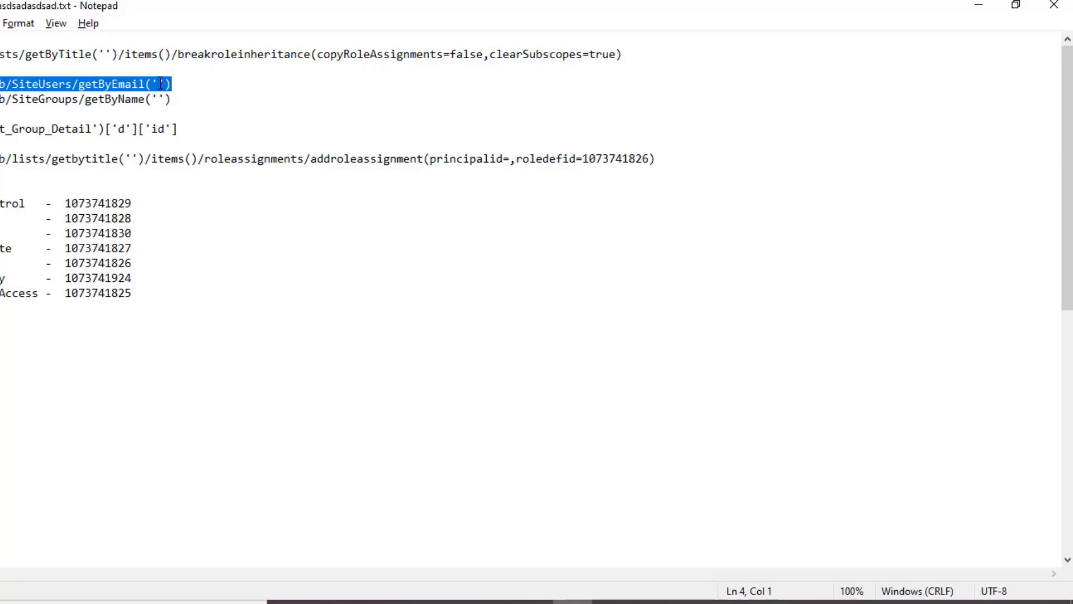
pyautogui.click(158, 83)
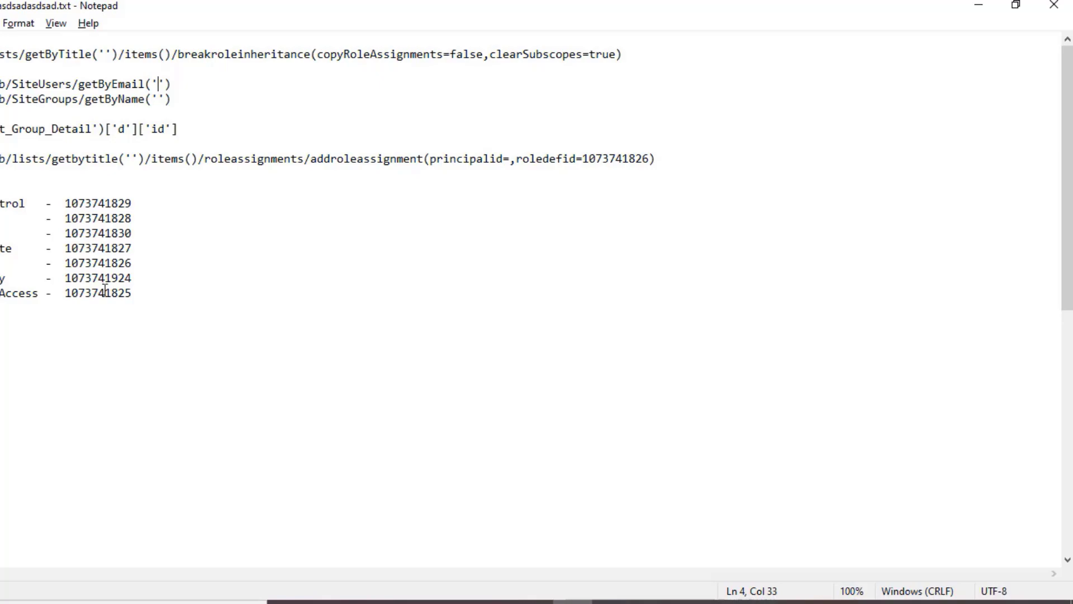
pyautogui.hotkey('alt', 'Tab')
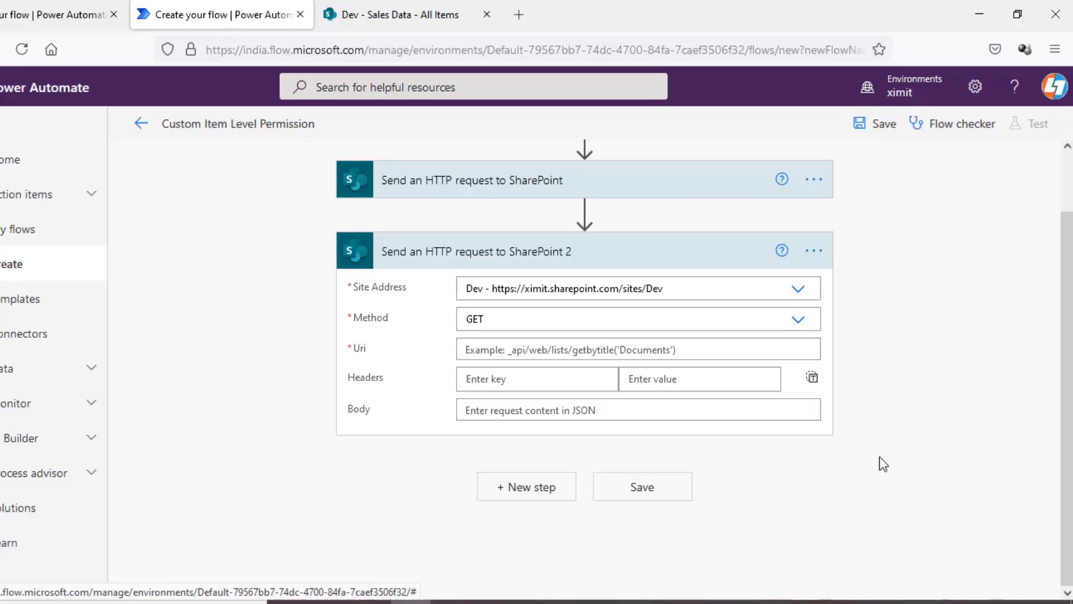
pyautogui.click(539, 351)
pyautogui.write("/_api/web/SiteUsers/getByEmail('')")
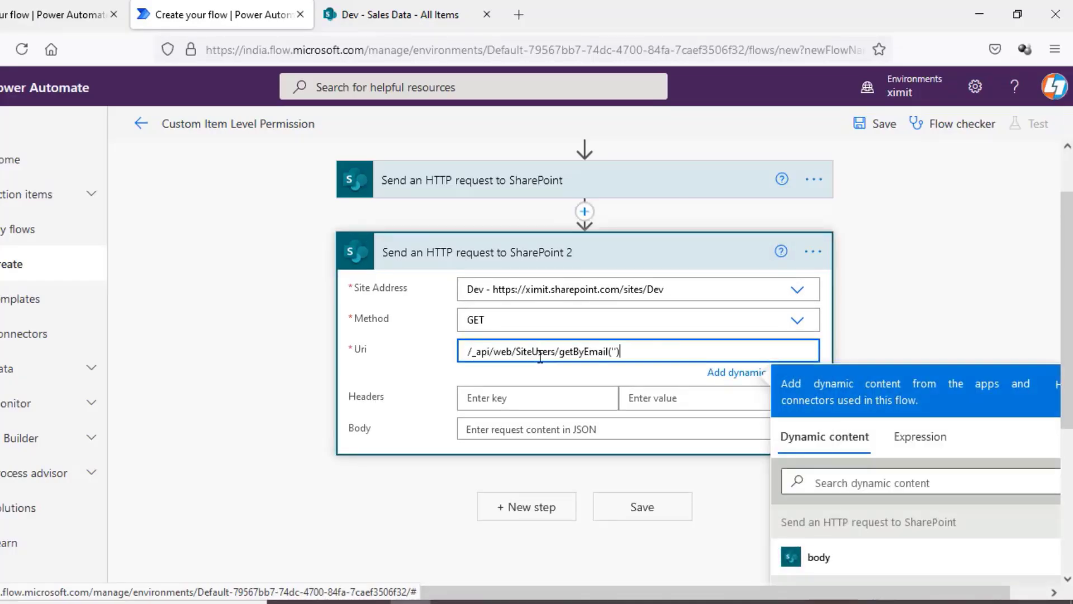
# Insert the trigger's Created By Email dynamic content between the quotes of getByEmail in the Uri.
pyautogui.click(616, 351)
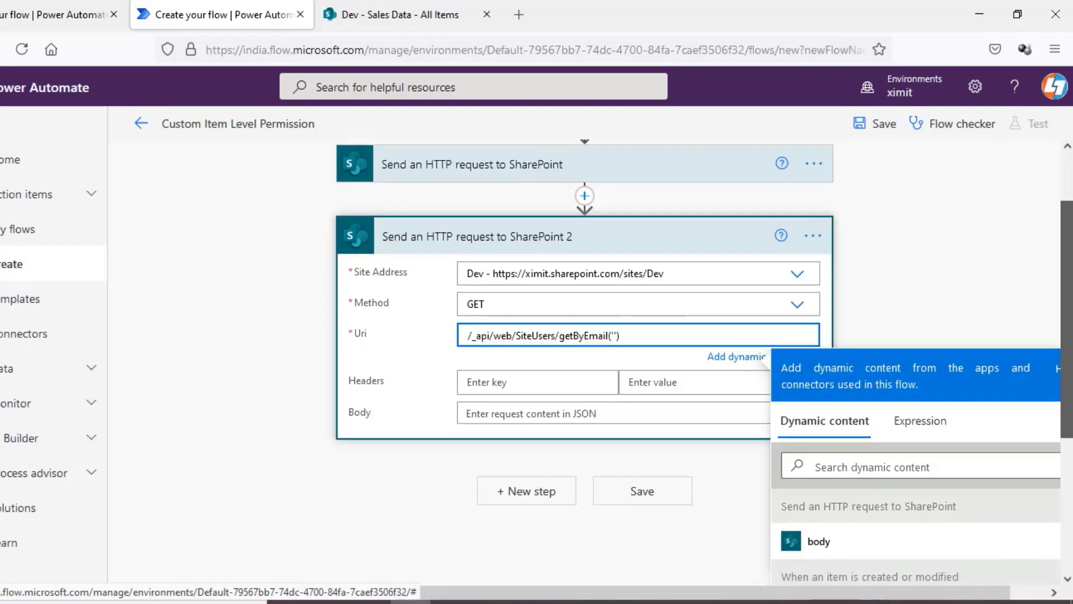
pyautogui.click(935, 395)
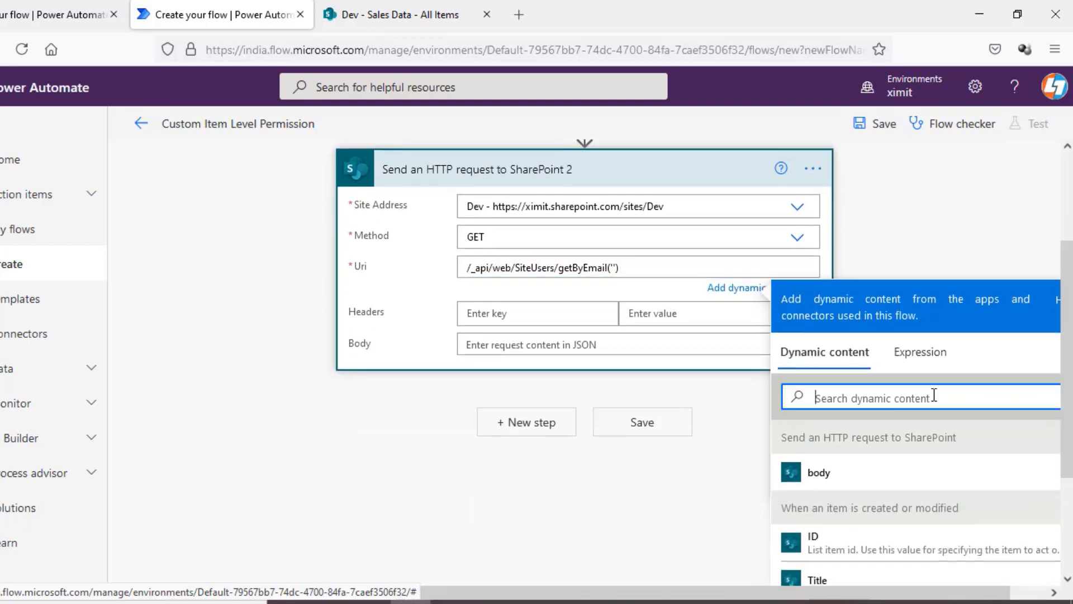
pyautogui.write('crea')
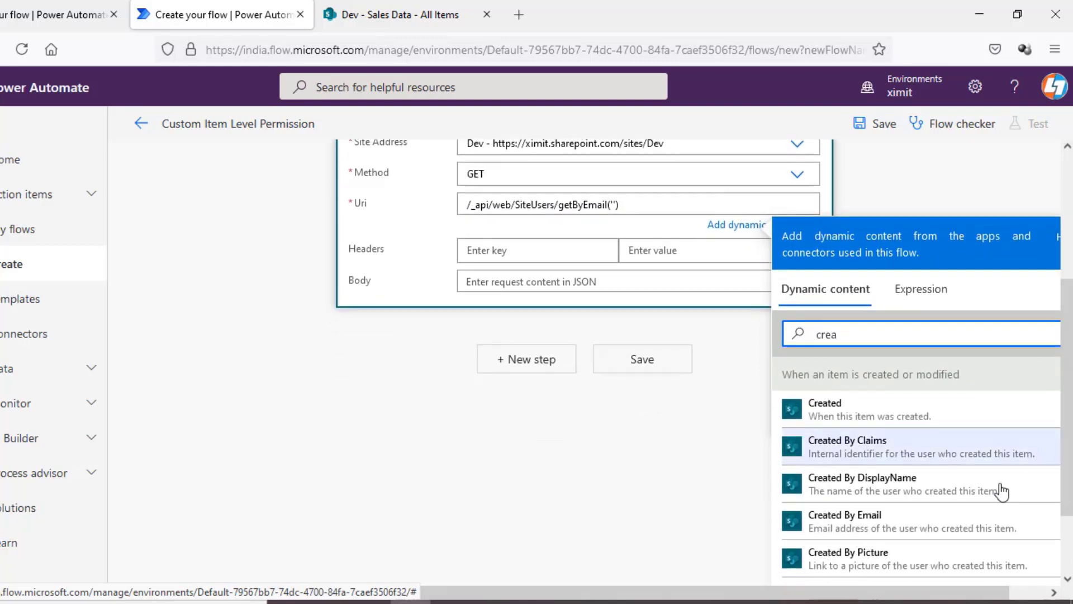
pyautogui.click(887, 520)
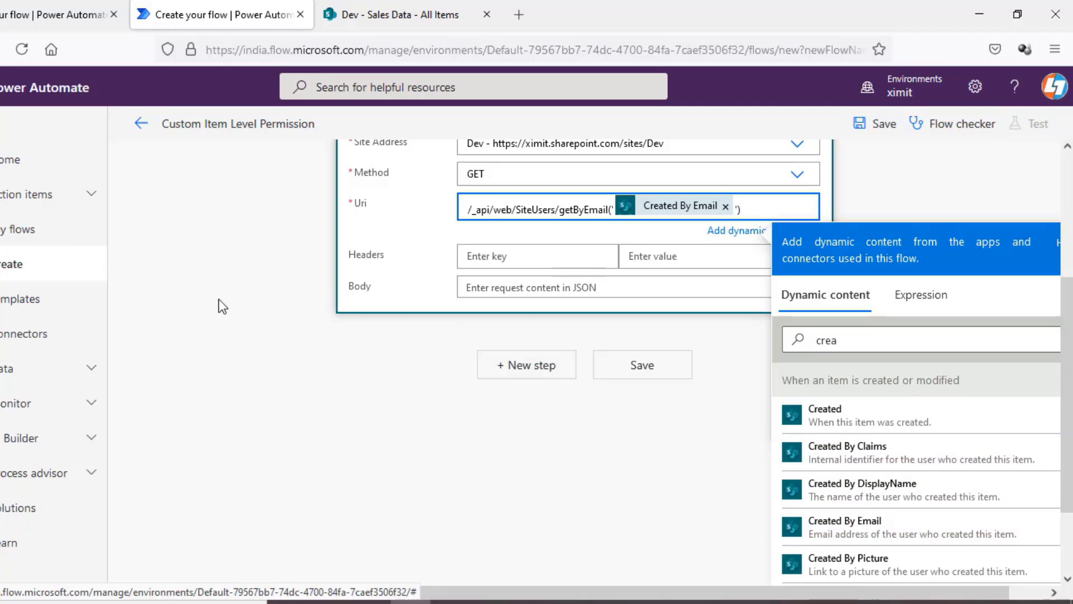
pyautogui.click(244, 268)
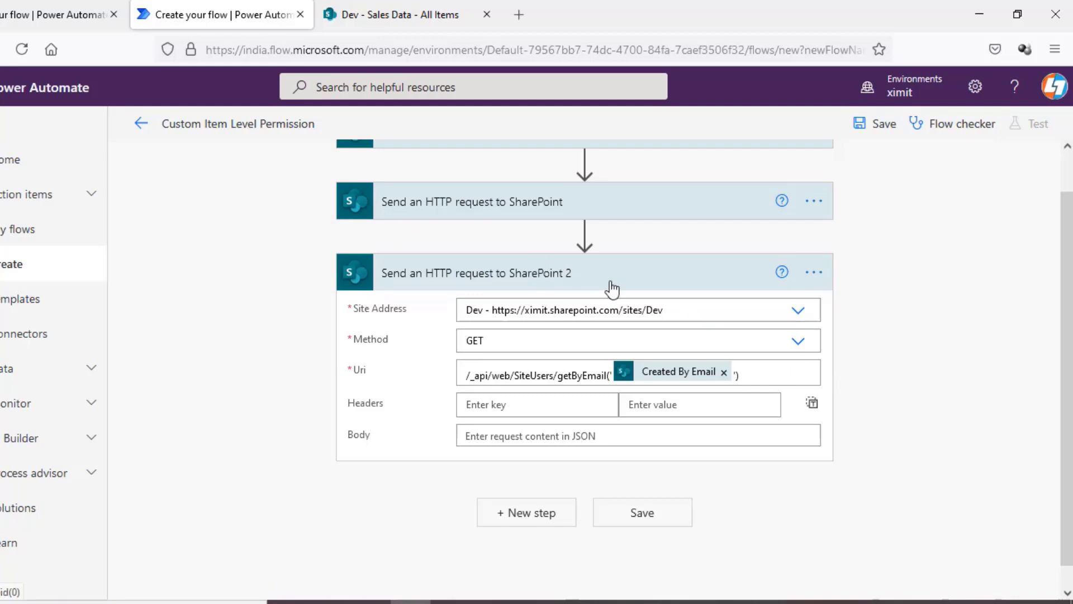
# Rename the second HTTP request action to "Get User Detail" and collapse it.
pyautogui.click(814, 272)
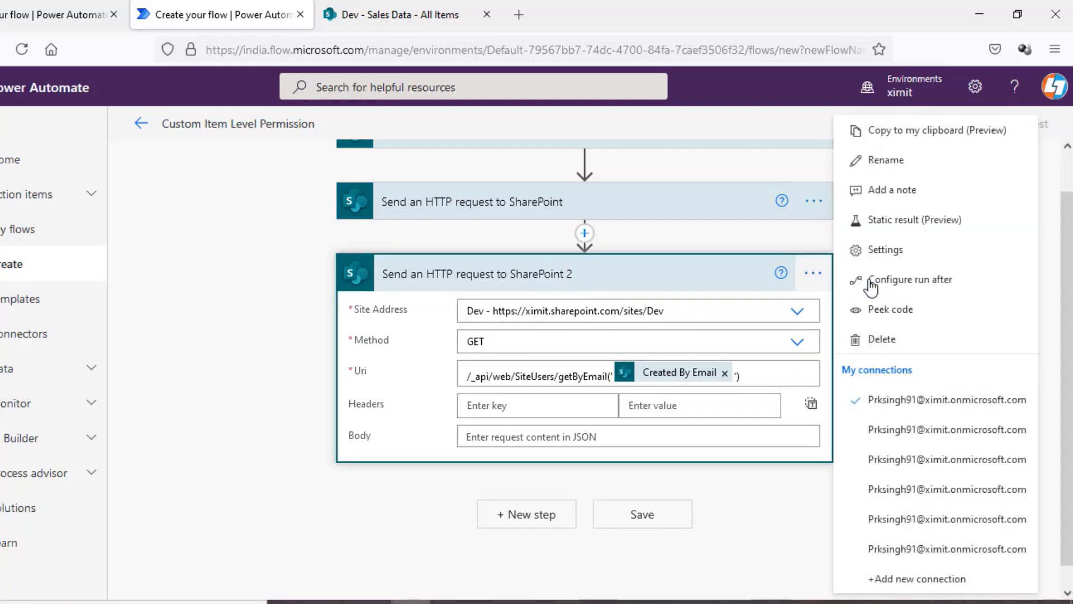
pyautogui.click(893, 168)
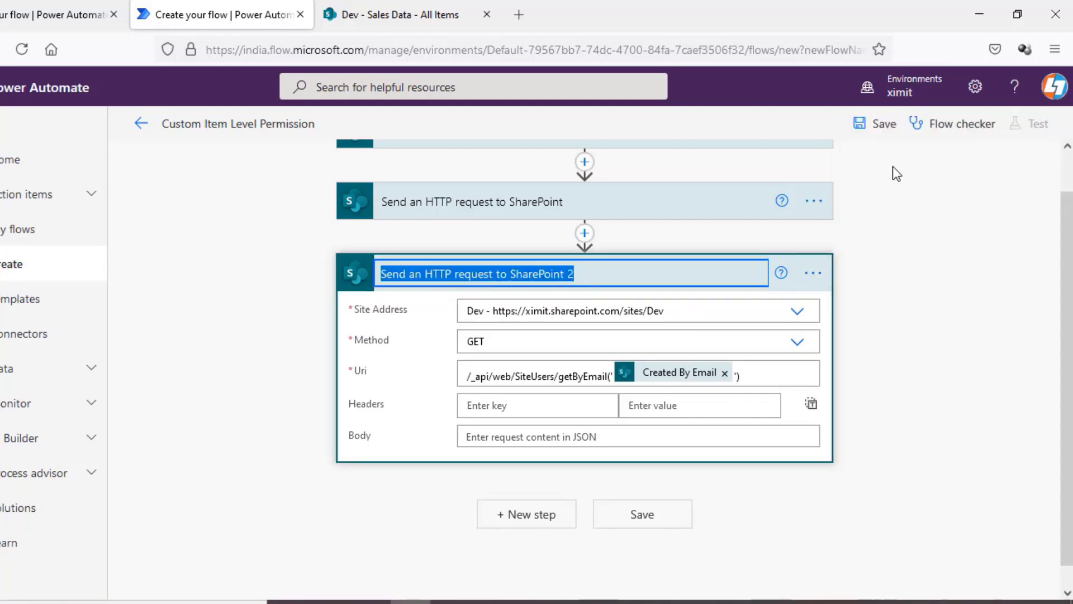
pyautogui.write('Get')
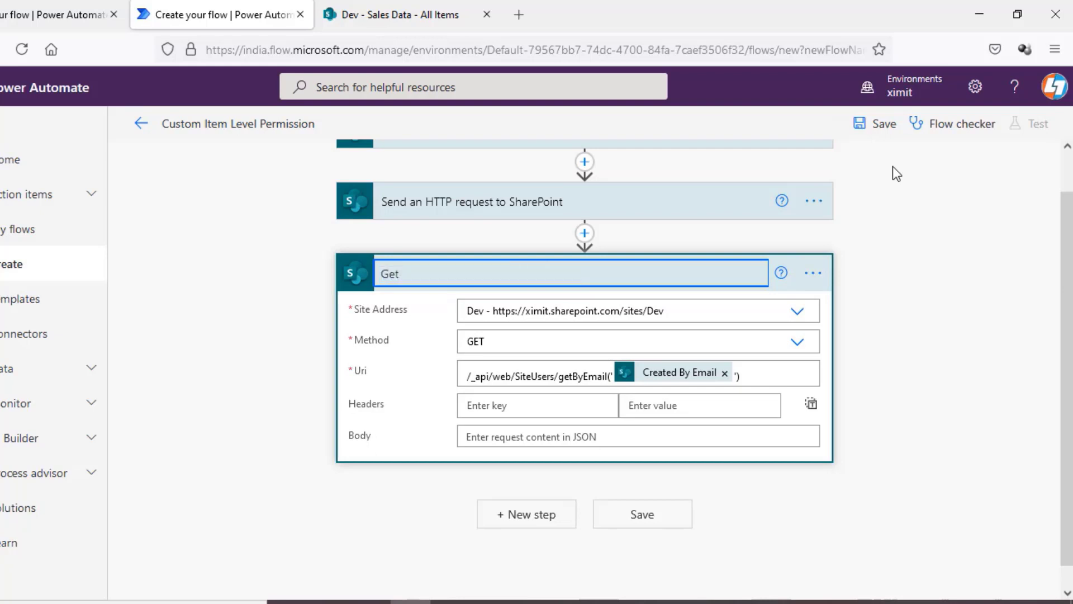
pyautogui.write(' User Detail')
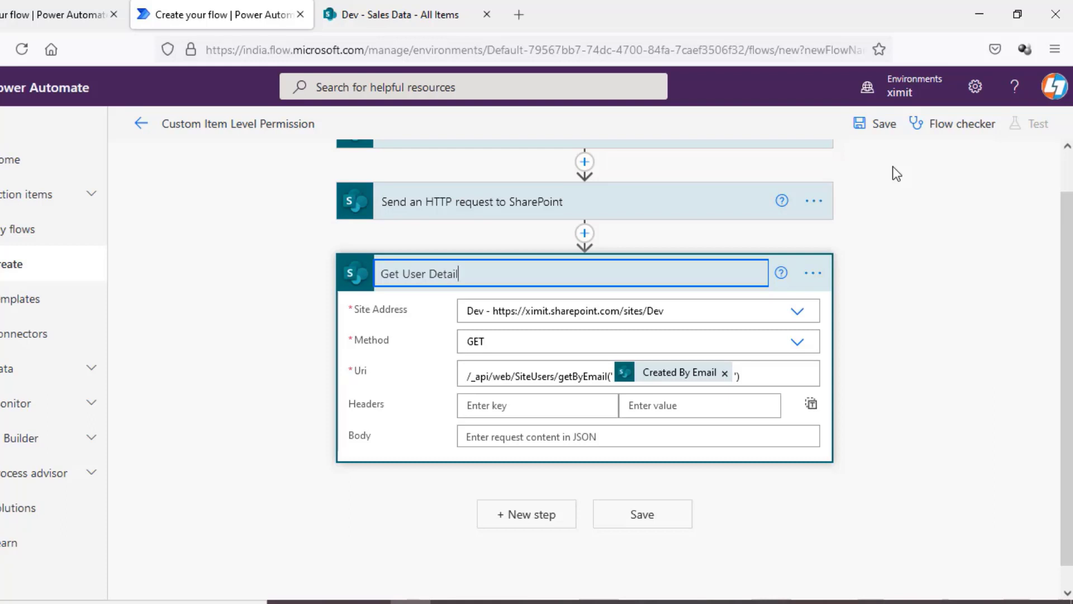
pyautogui.click(937, 224)
pyautogui.click(650, 279)
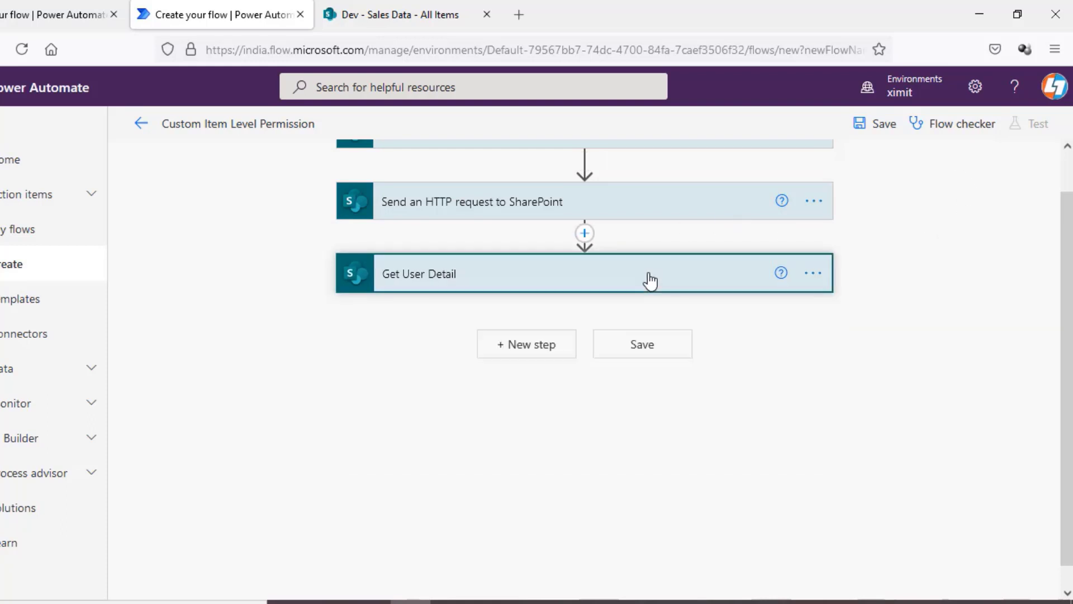
# Add another "Send an HTTP request to SharePoint" action after Get User Detail.
pyautogui.click(532, 351)
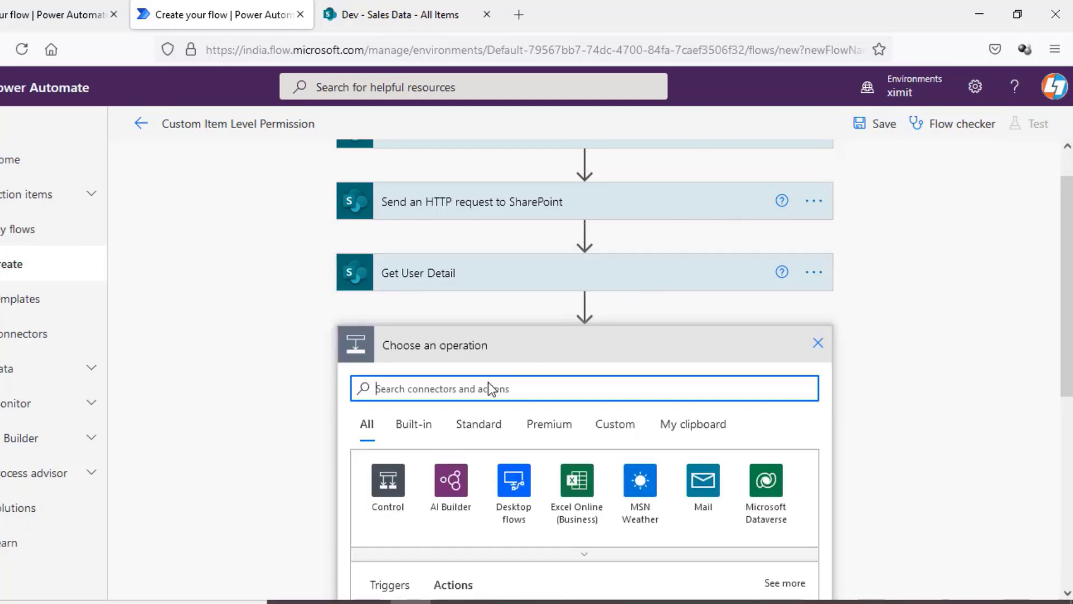
pyautogui.write('httt')
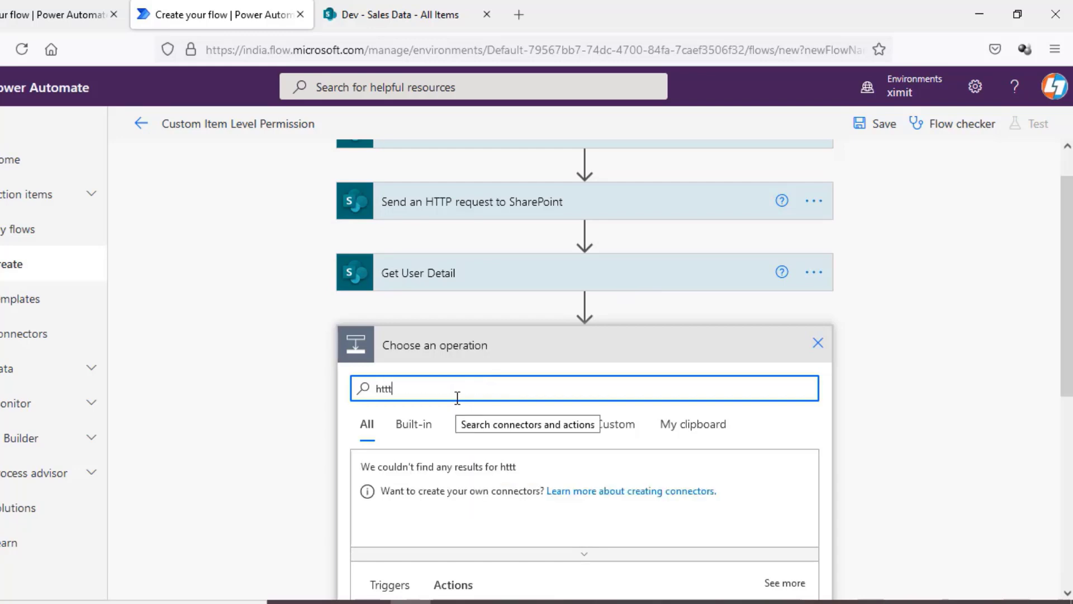
pyautogui.press('BackSpace')
pyautogui.write('p')
pyautogui.press('BackSpace')
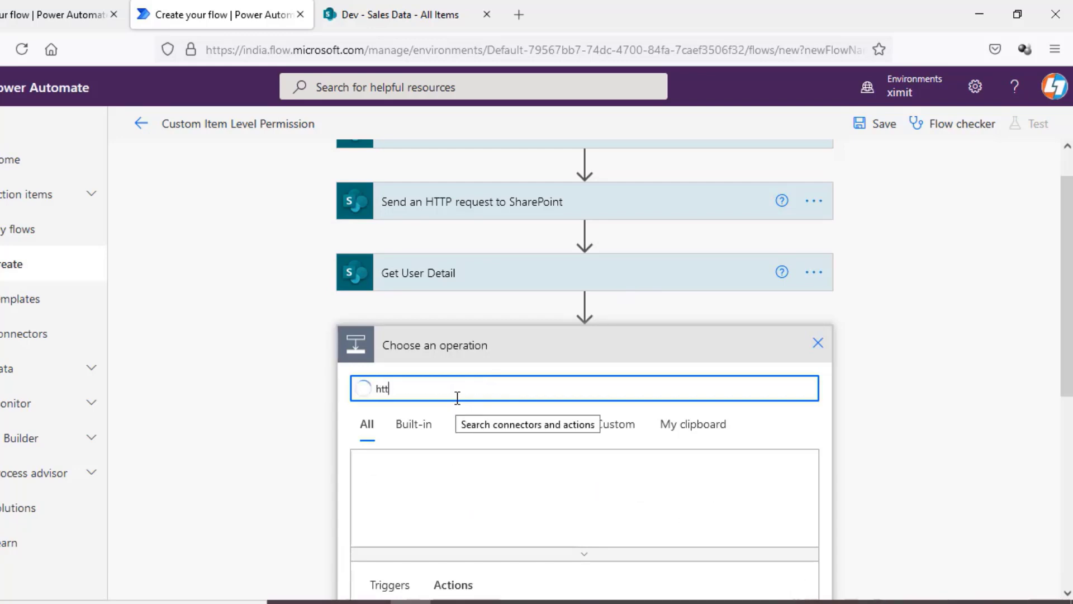
pyautogui.write('p')
pyautogui.scroll(-2, 1047, 349)
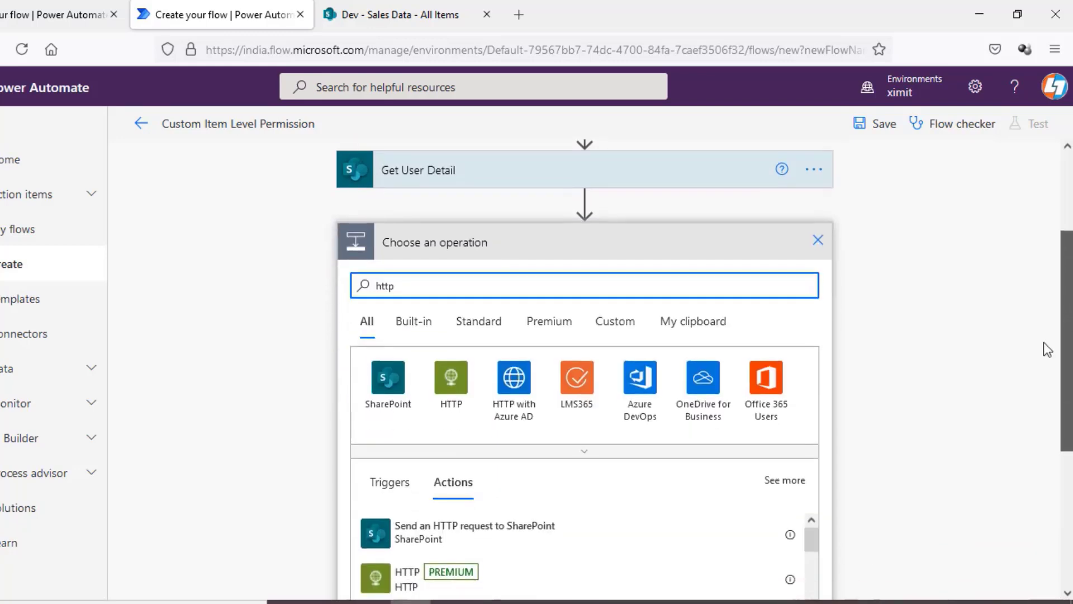
pyautogui.click(509, 534)
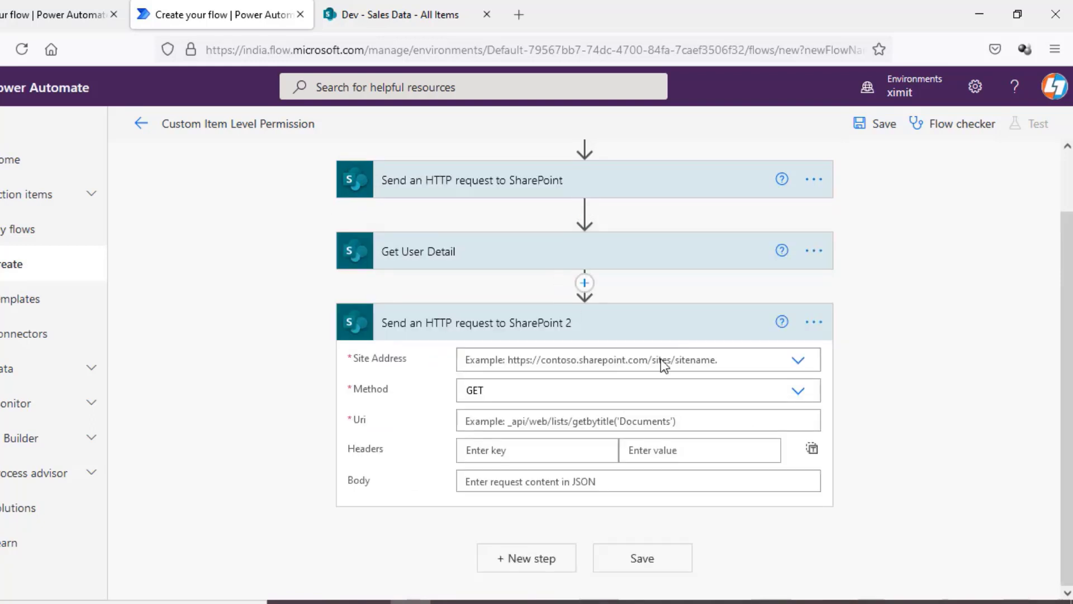
# Set the site address of the HTTP request below Get User Detail to Dev.
pyautogui.click(798, 360)
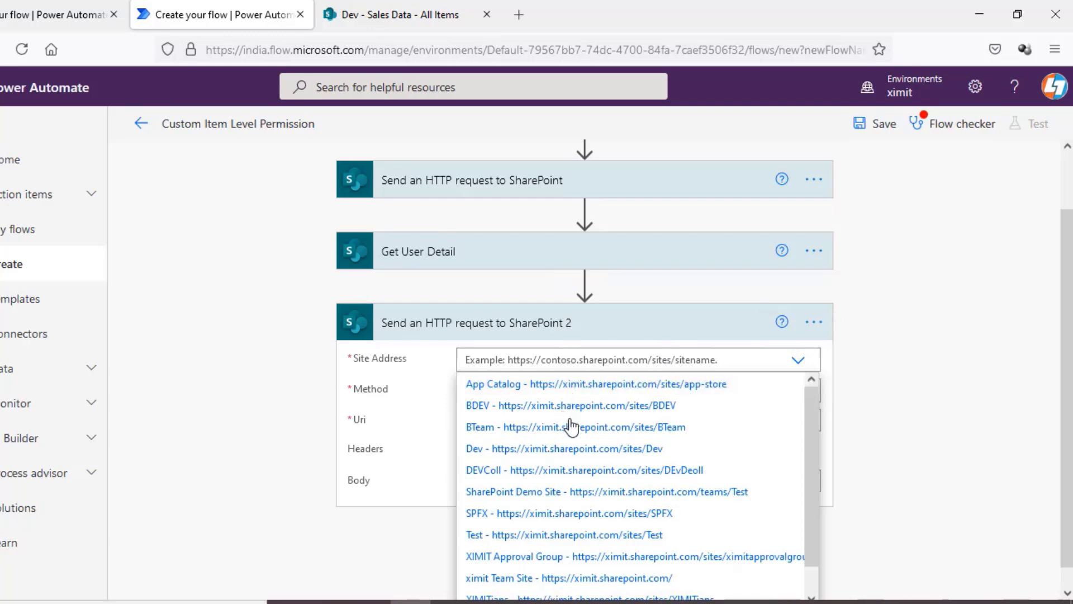
pyautogui.click(635, 448)
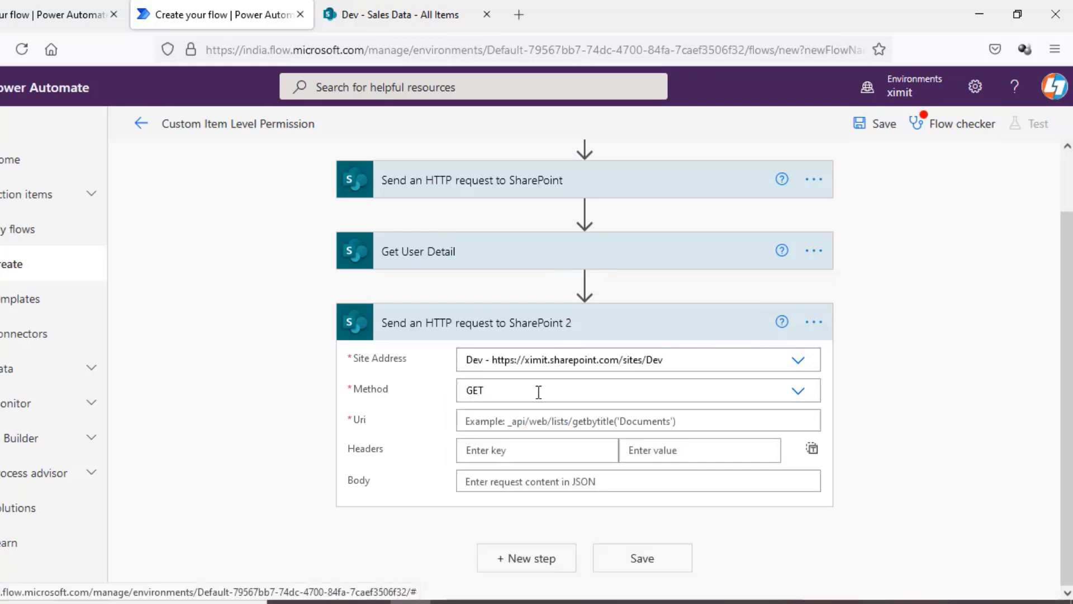
pyautogui.click(549, 390)
pyautogui.click(451, 424)
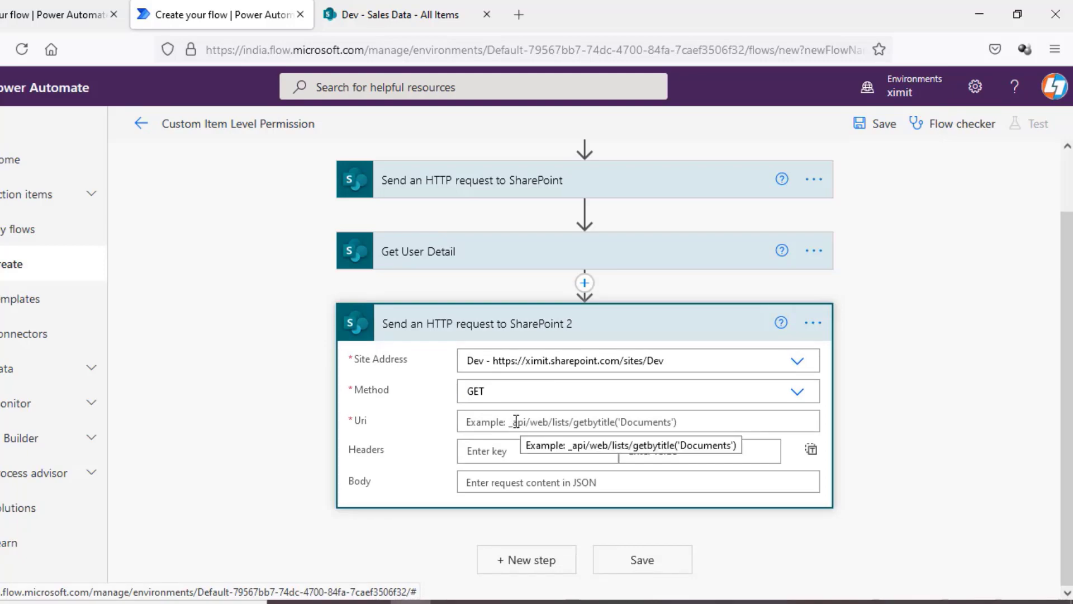
# Copy the SiteGroups/getByName('') path from the Notepad notes and paste it as the Uri of the new HTTP request in Power Automate.
pyautogui.click(521, 419)
pyautogui.hotkey('alt', 'Tab')
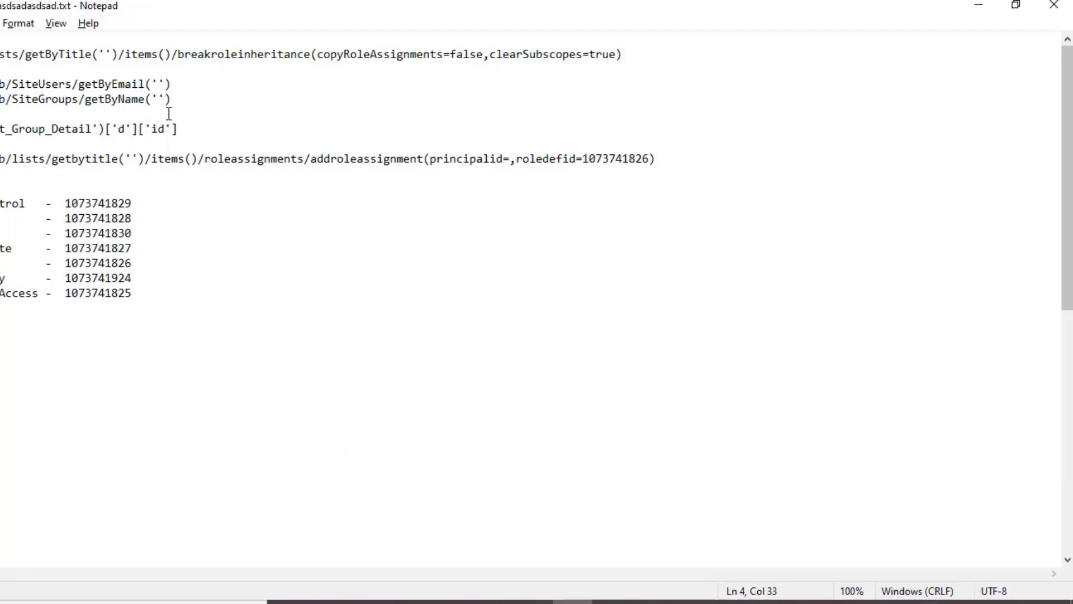
pyautogui.moveTo(176, 100); pyautogui.dragTo(0, 100)
pyautogui.hotkey('ctrl', 'c')
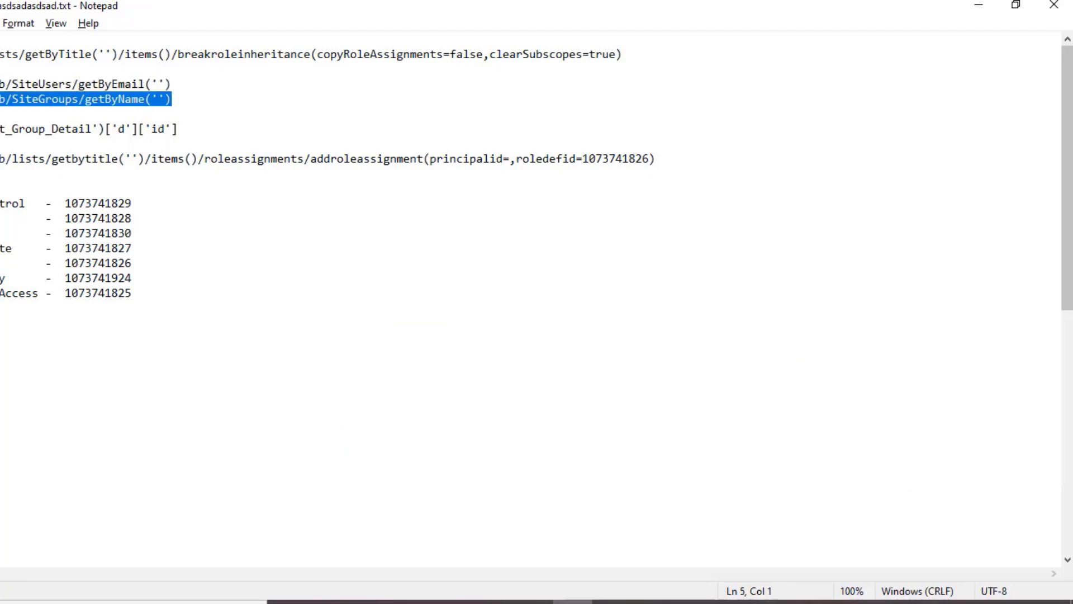
pyautogui.moveTo(181, 99); pyautogui.dragTo(1, 99)
pyautogui.click(572, 602)
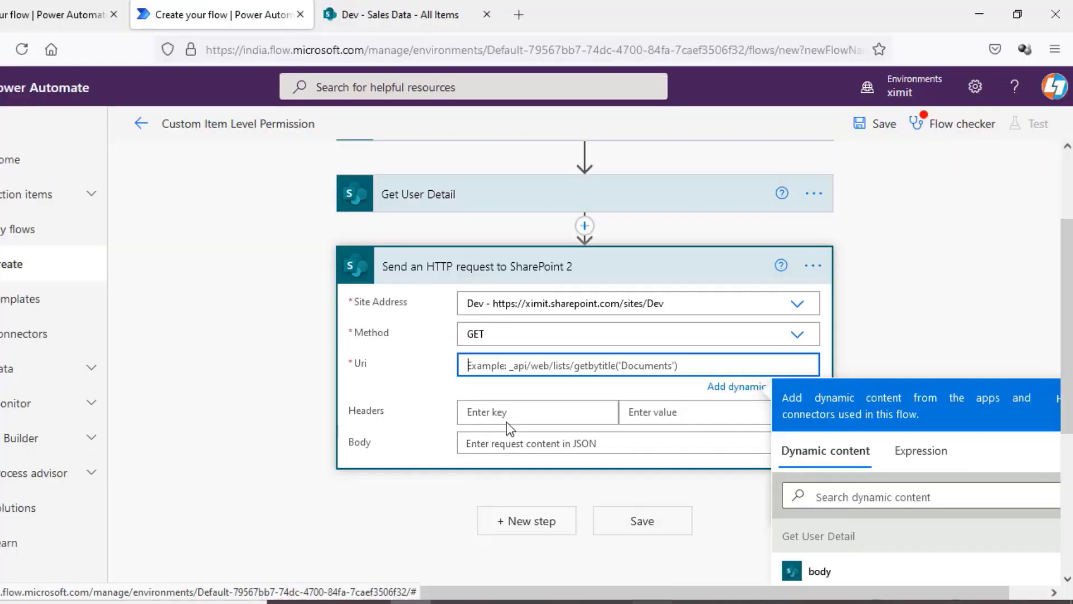
pyautogui.click(510, 371)
pyautogui.hotkey('ctrl', 'v')
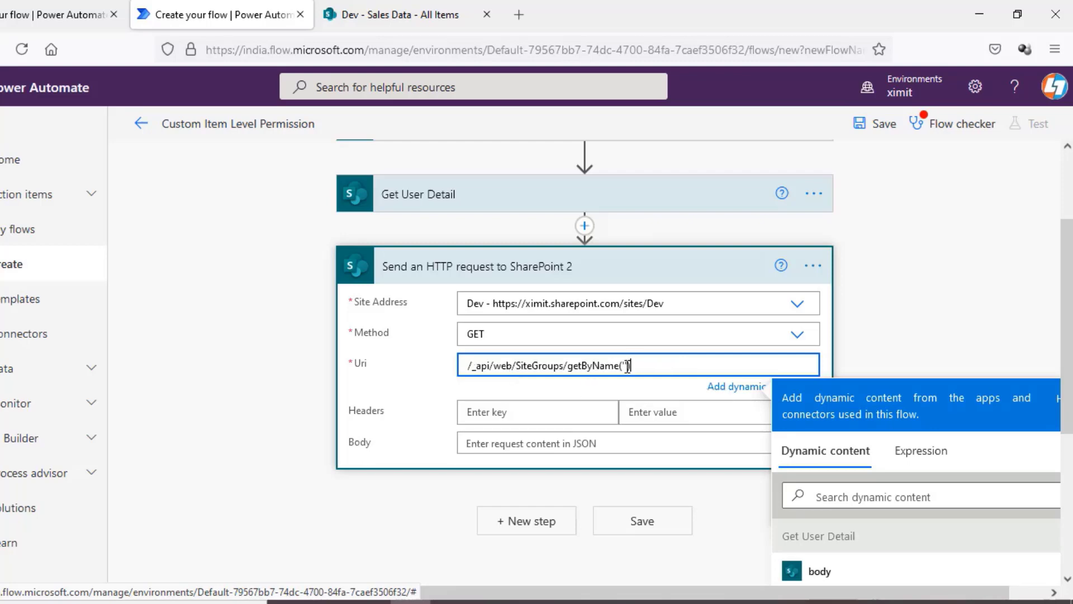
# Look up the Dev site's SharePoint group names in its advanced permissions settings.
pyautogui.click(410, 17)
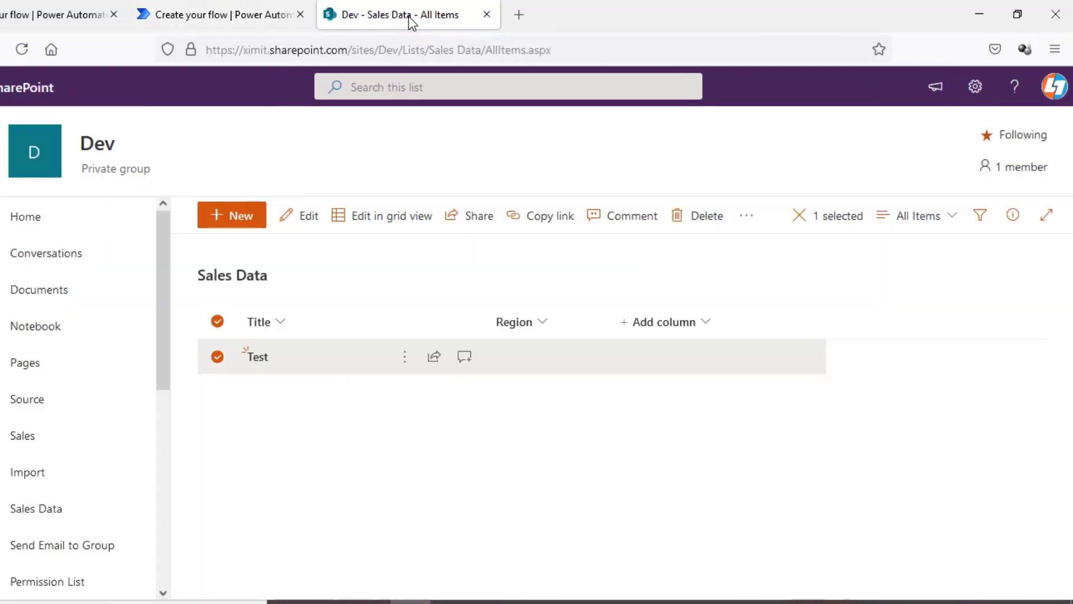
pyautogui.click(975, 87)
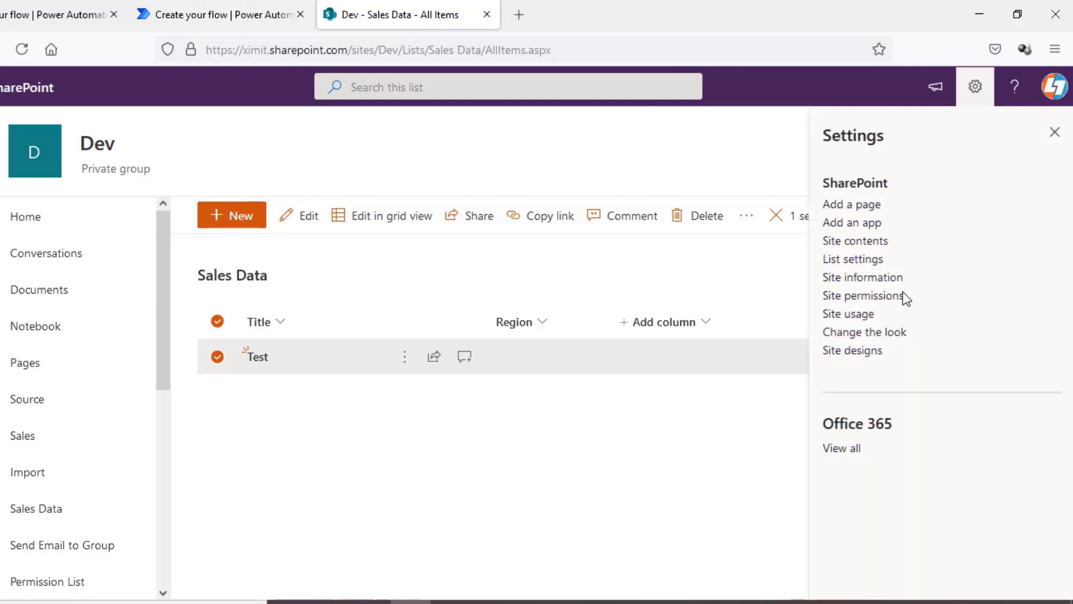
pyautogui.click(862, 301)
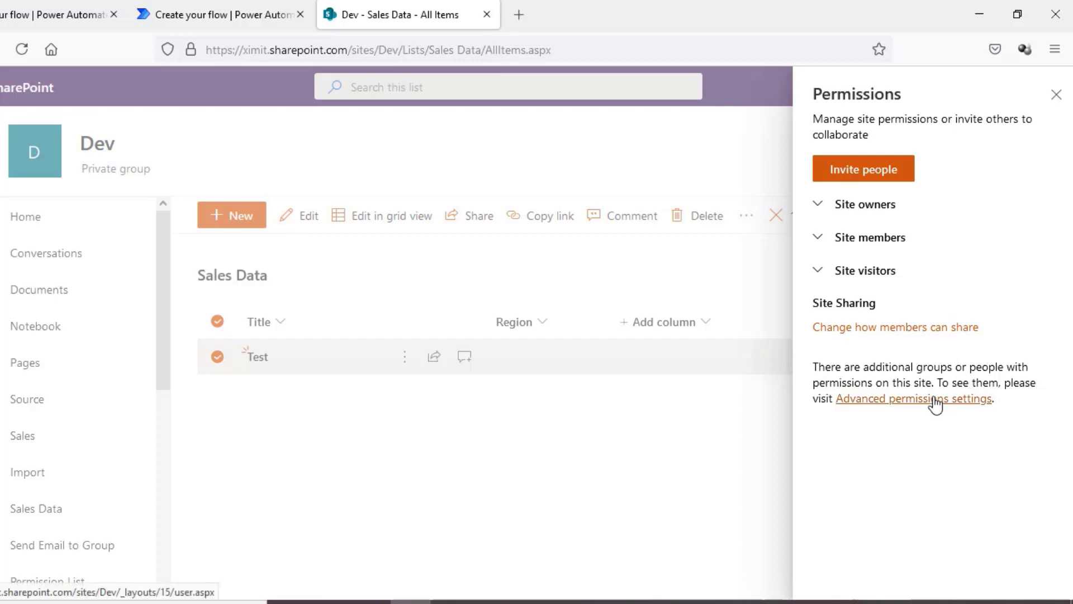
pyautogui.click(929, 399)
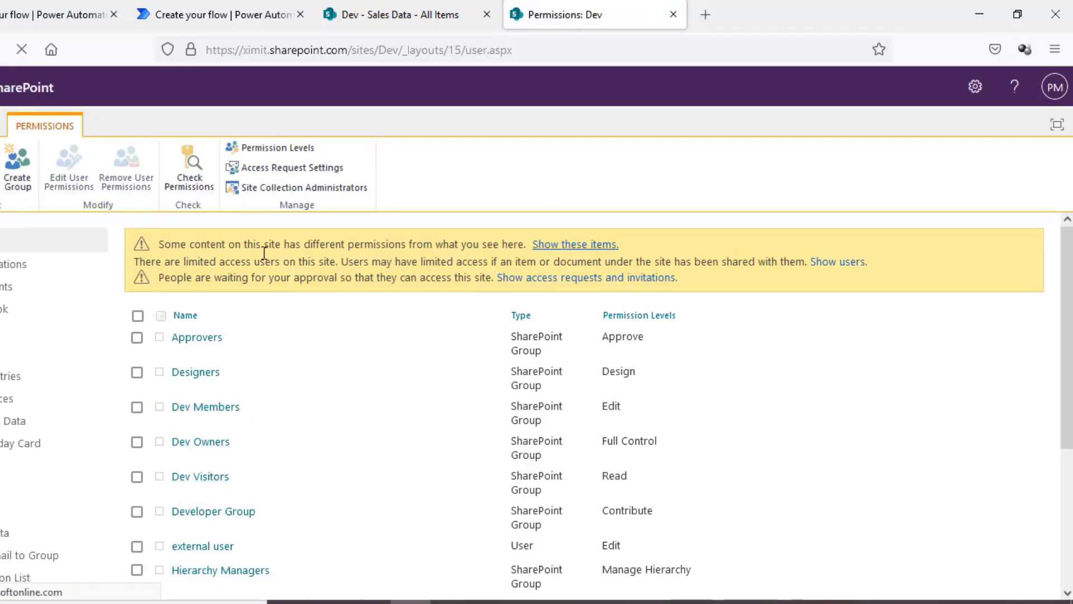
pyautogui.click(402, 17)
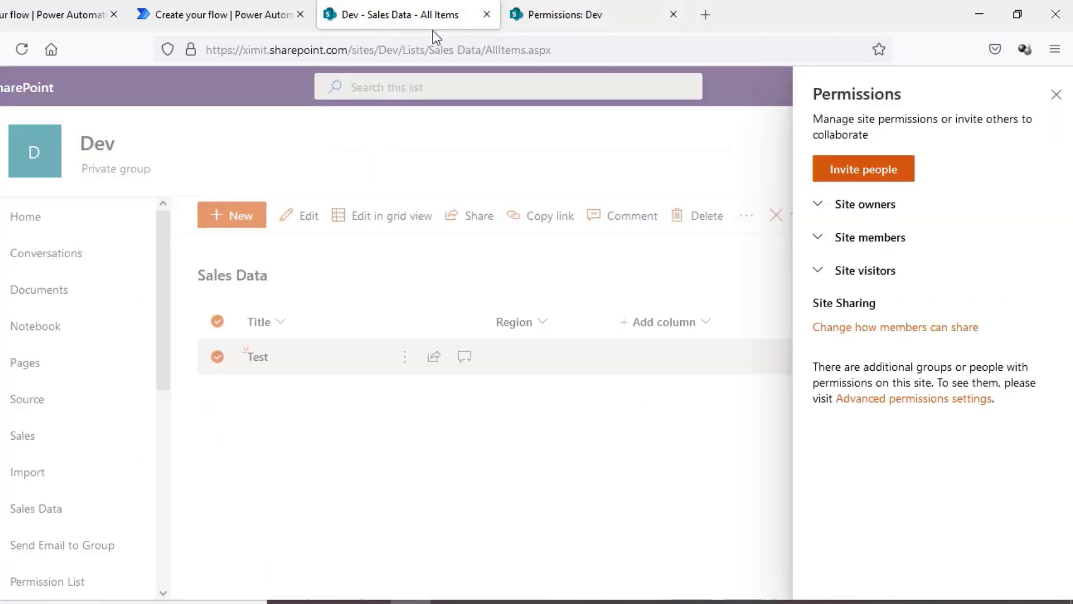
# Enter Dev Owners between the quotes of getByName in the flow's third HTTP request Uri.
pyautogui.click(244, 10)
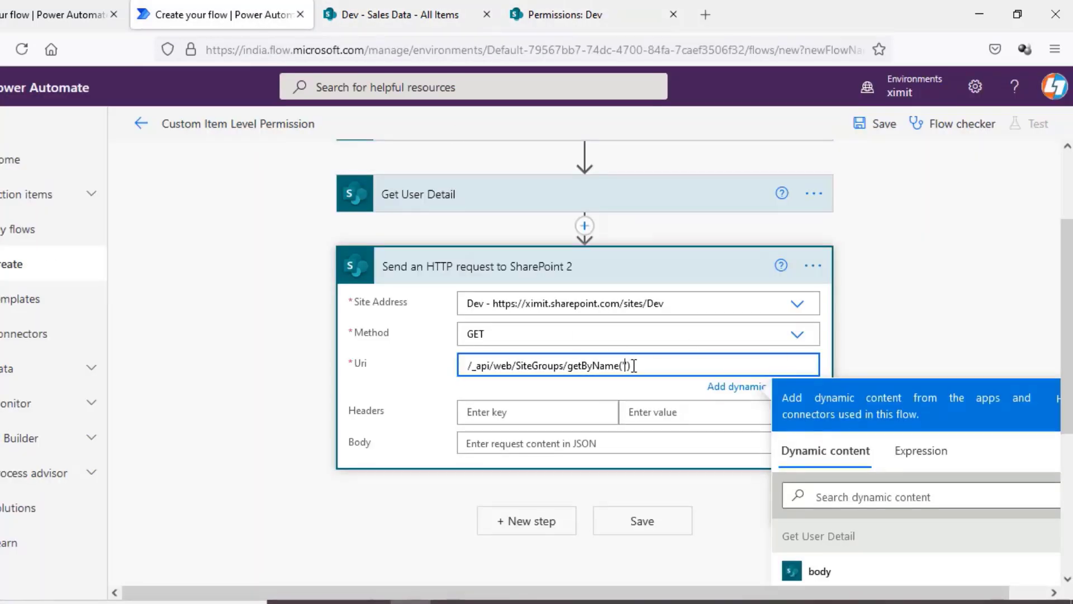
pyautogui.write('Dev Owners')
pyautogui.click(631, 209)
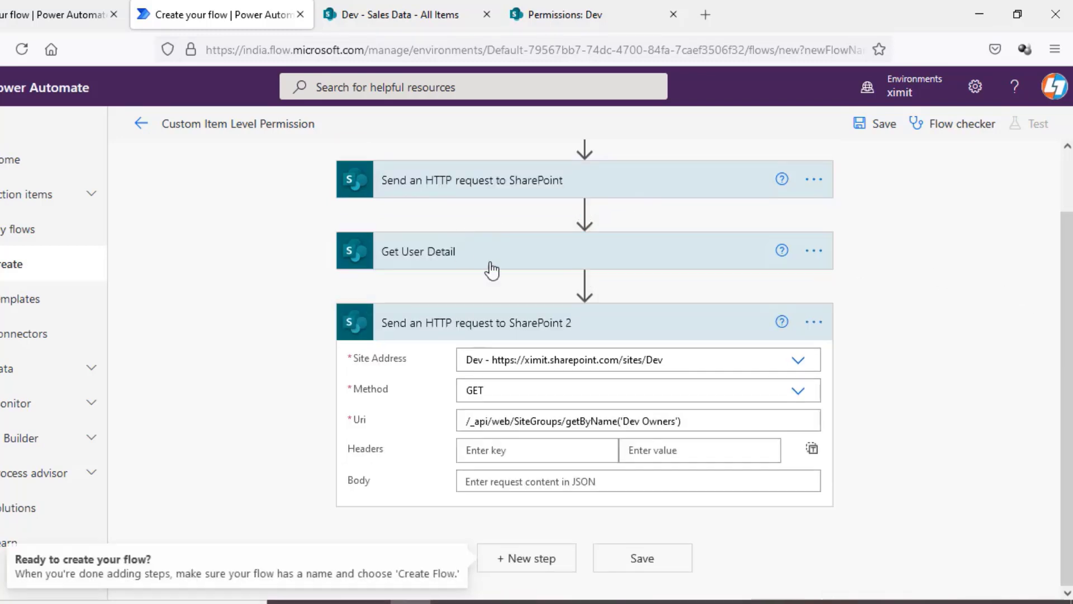
# Rename the SiteGroups HTTP request action to "Get Group Detail" and collapse it.
pyautogui.click(814, 322)
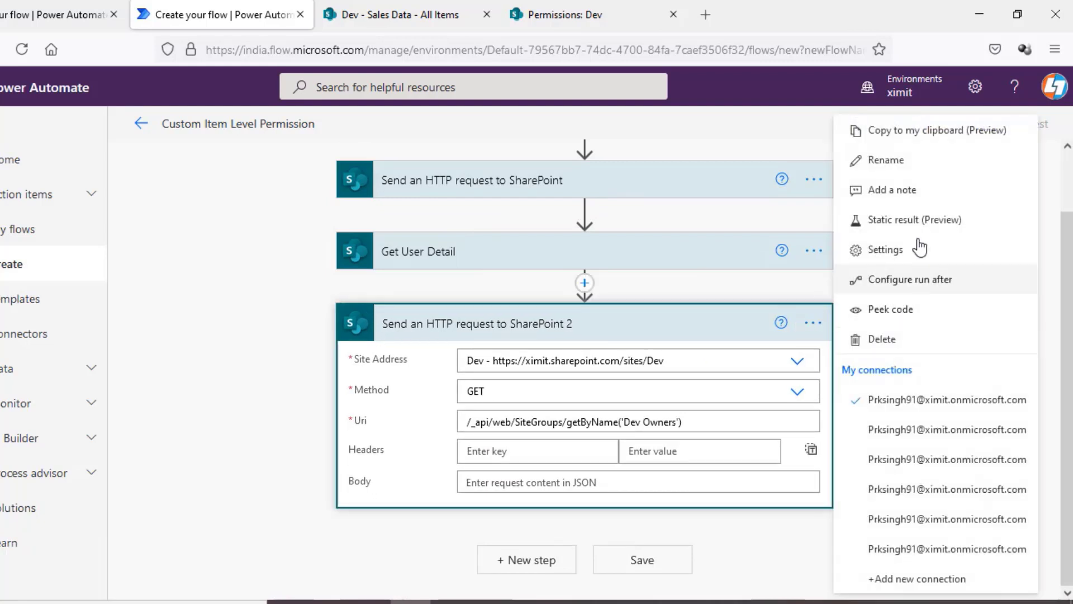
pyautogui.click(883, 161)
pyautogui.write('G')
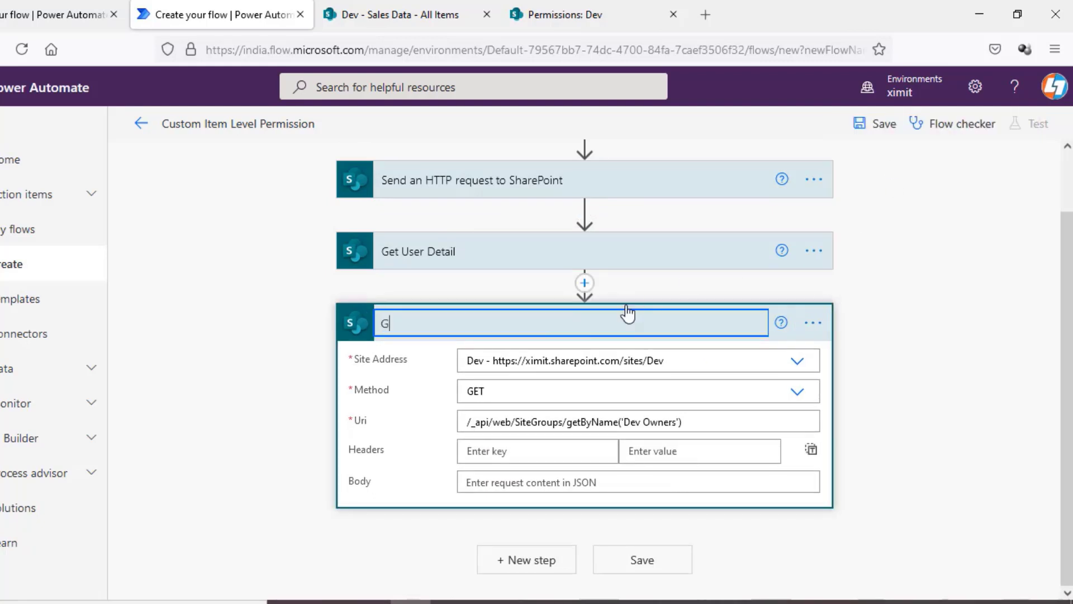
pyautogui.write('et Group Detail')
pyautogui.click(924, 254)
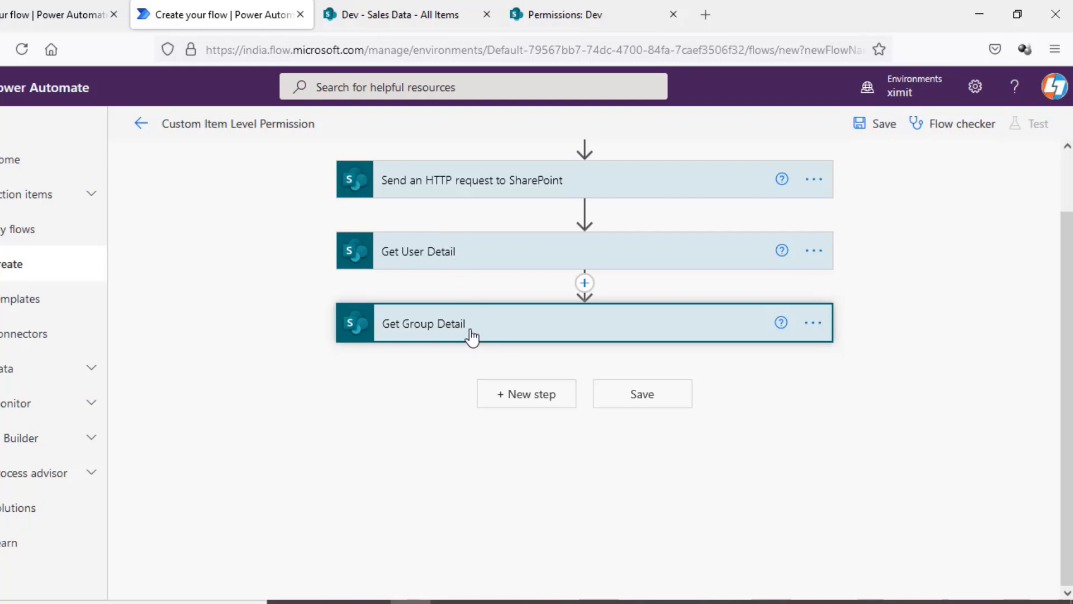
# Add an Initialize variable action after Get Group Detail, named UserPrincpID with type String.
pyautogui.click(529, 394)
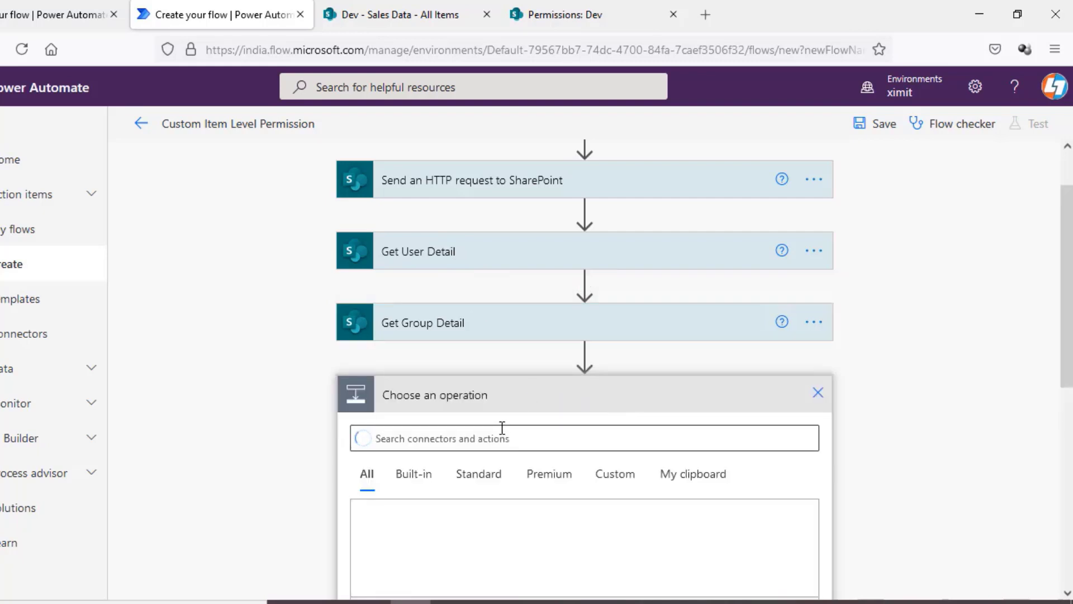
pyautogui.write('var')
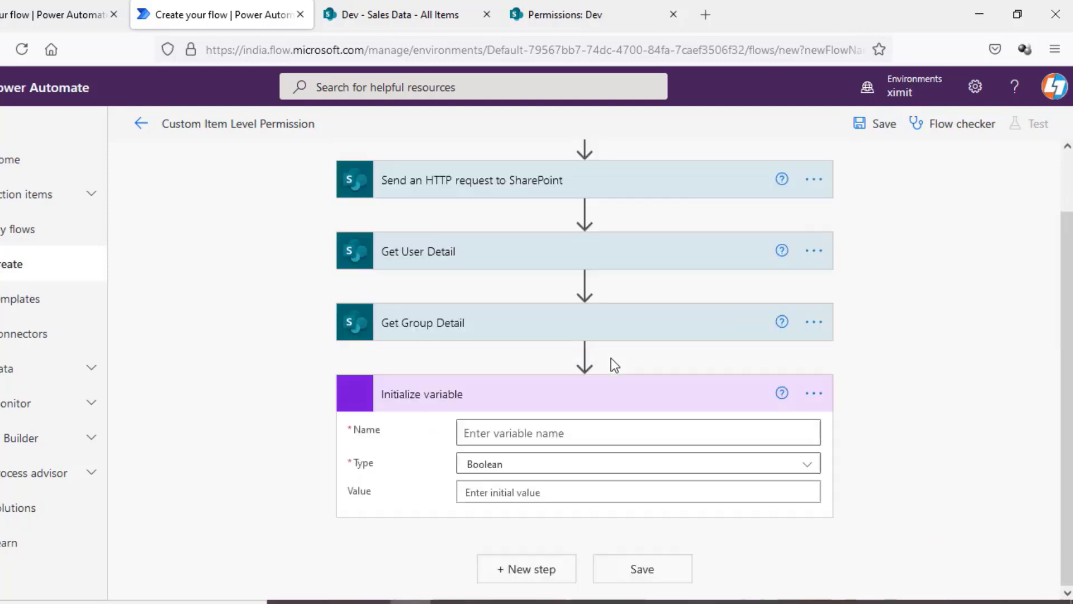
pyautogui.click(511, 438)
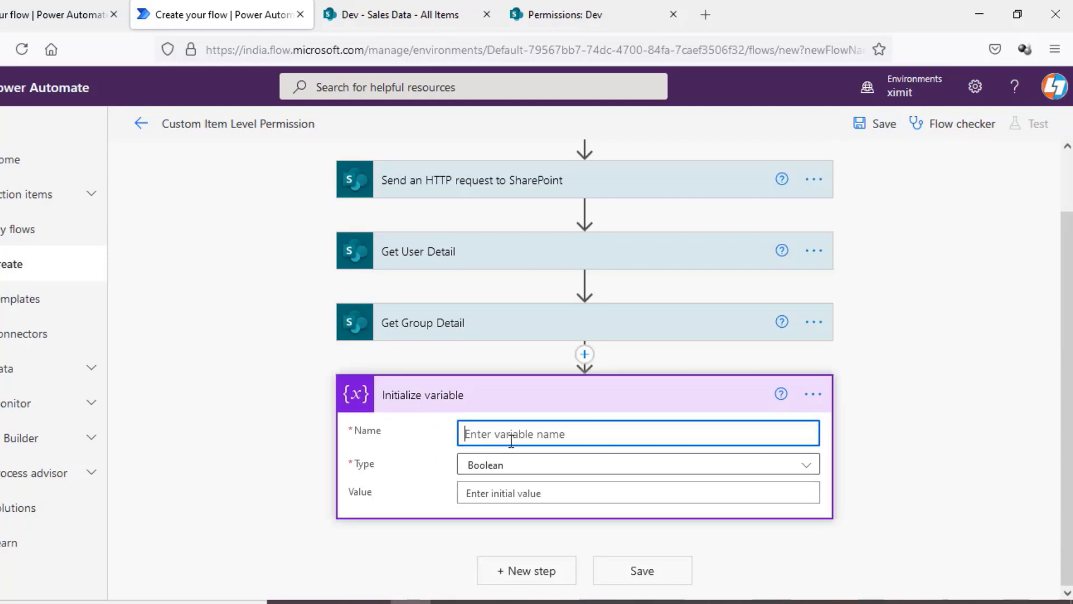
pyautogui.write('US')
pyautogui.press('BackSpace')
pyautogui.press('BackSpace')
pyautogui.write('serPrinciplalID')
pyautogui.click(532, 471)
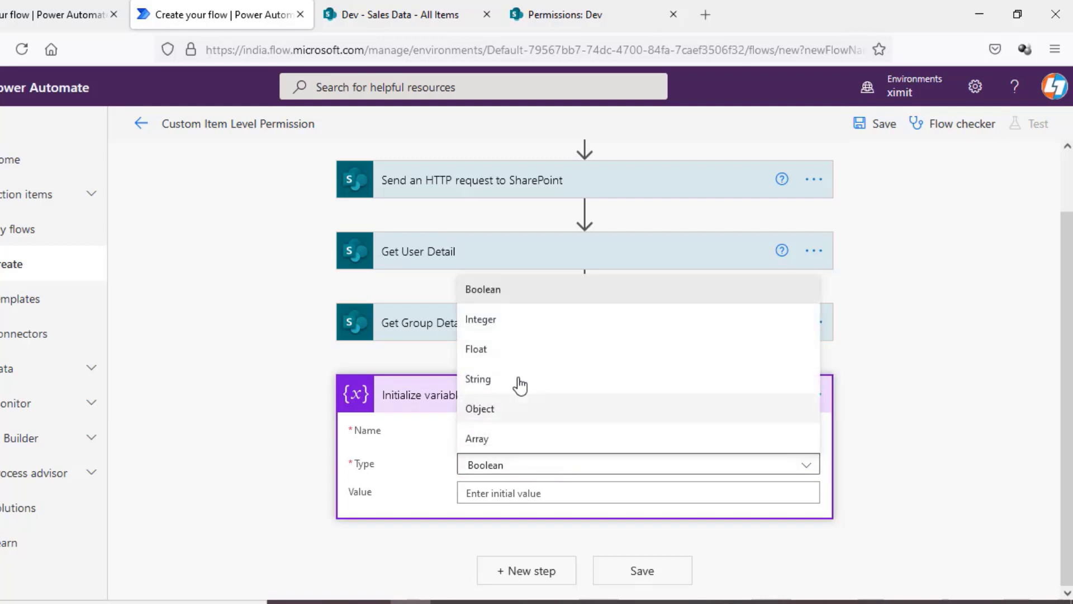
pyautogui.click(520, 383)
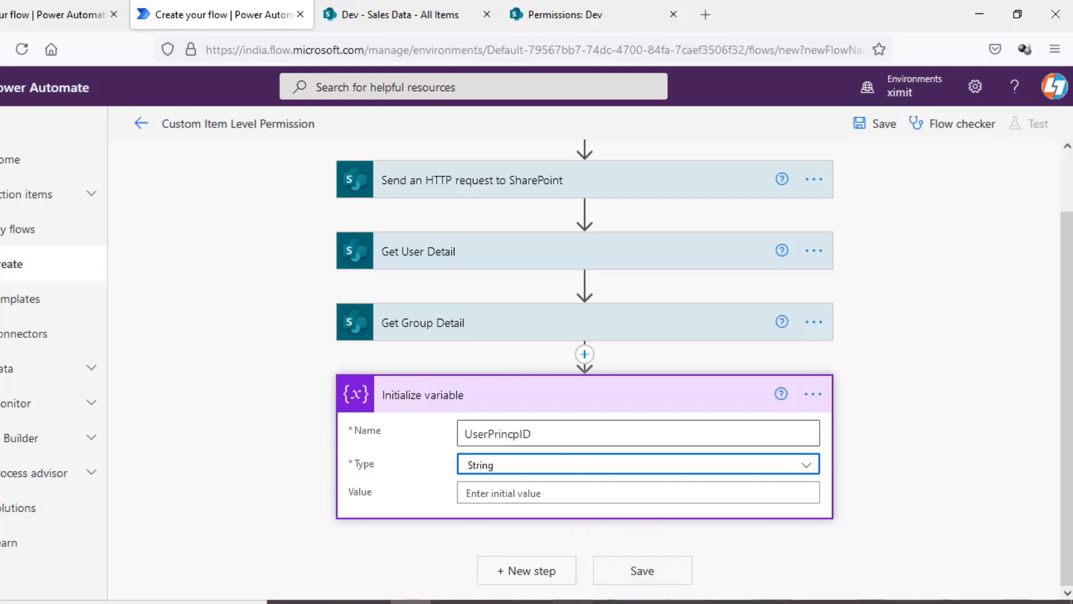
# Compose a body() expression for the UserPrincpID value around the body output of Get User Detail.
pyautogui.hotkey('alt', 'Tab')
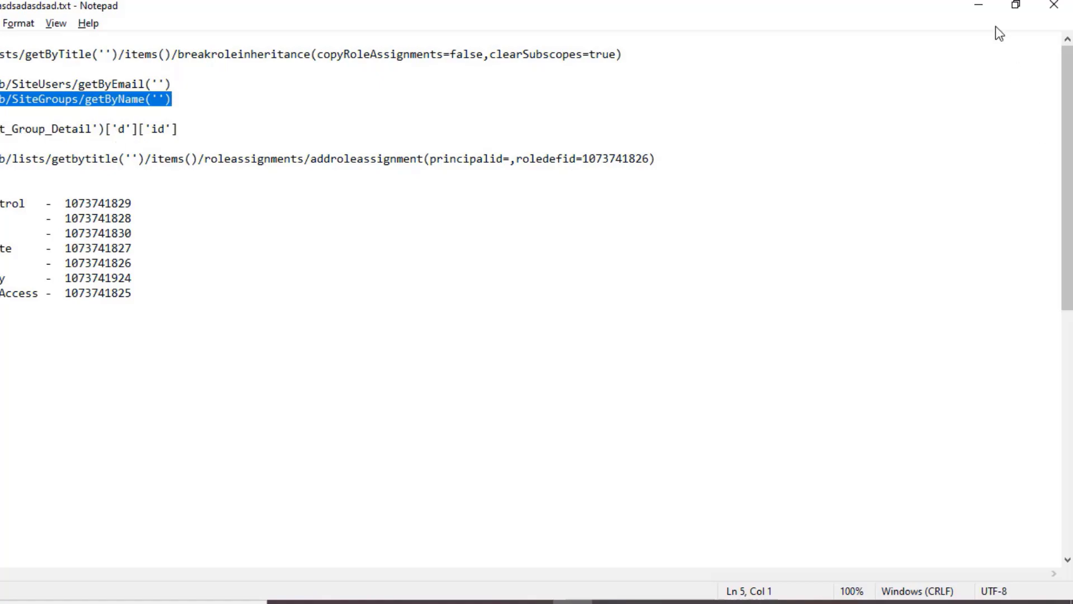
pyautogui.click(980, 6)
pyautogui.click(569, 493)
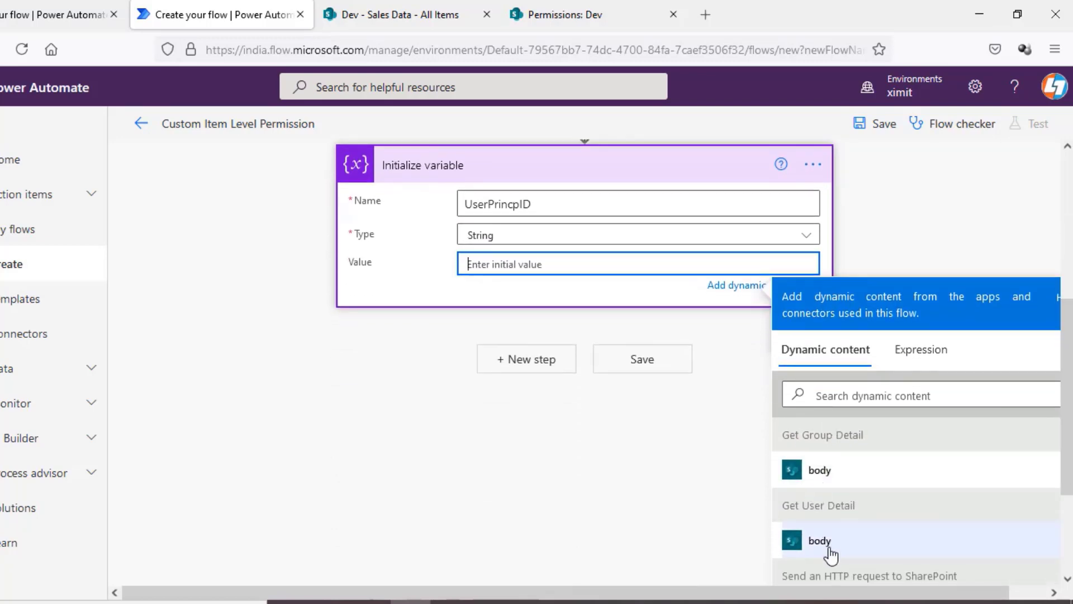
pyautogui.click(921, 350)
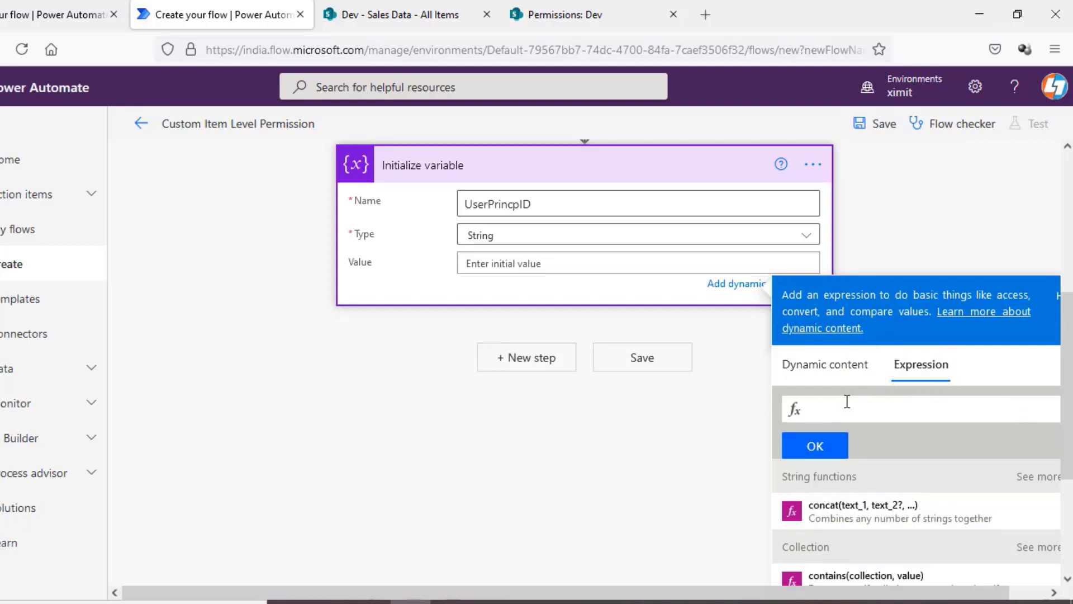
pyautogui.write('body')
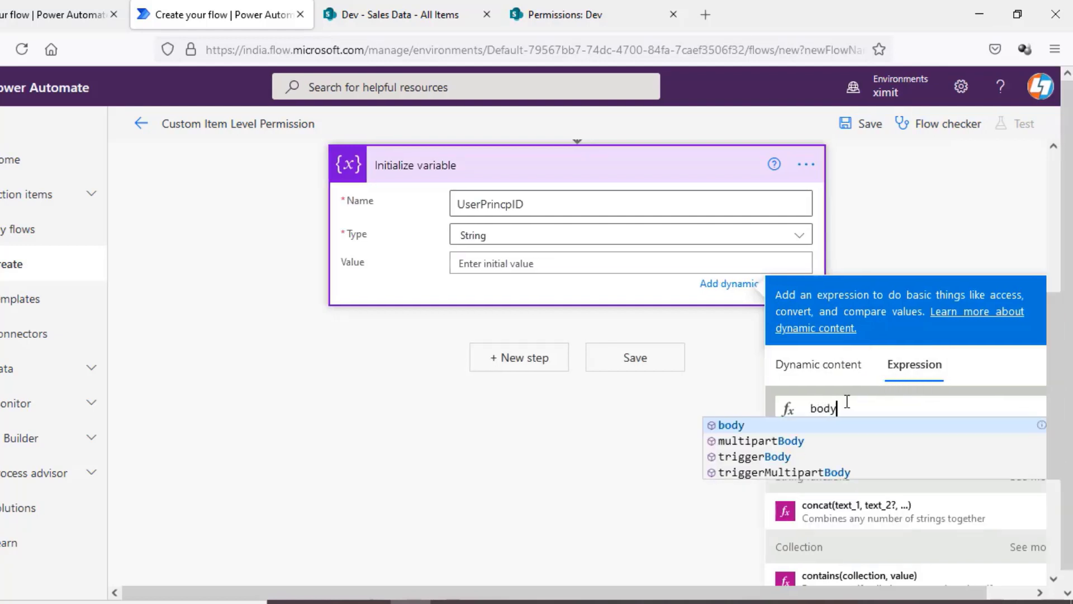
pyautogui.write('(')
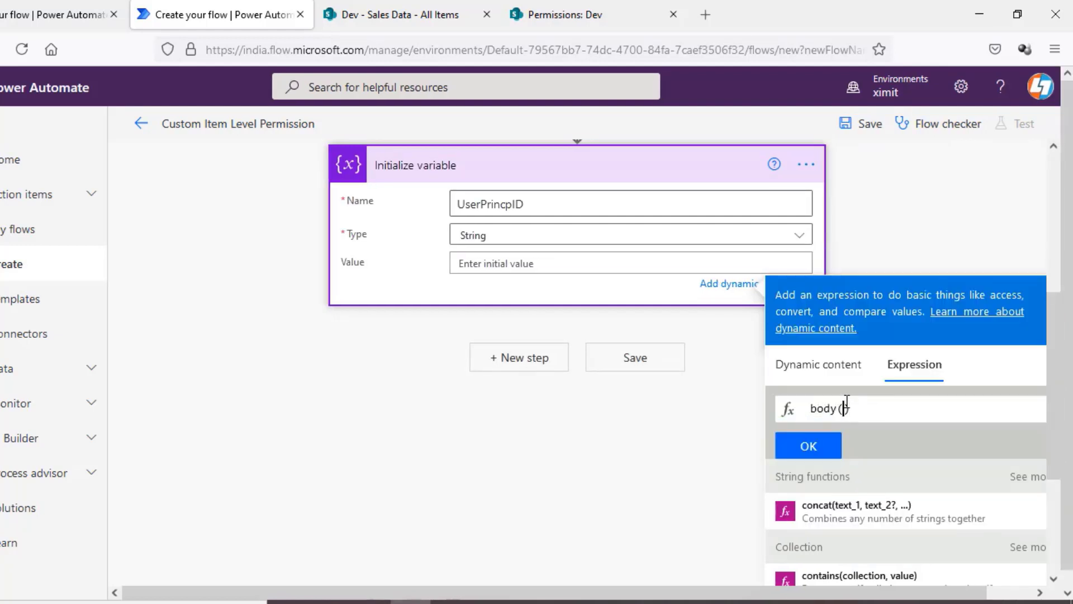
pyautogui.click(827, 375)
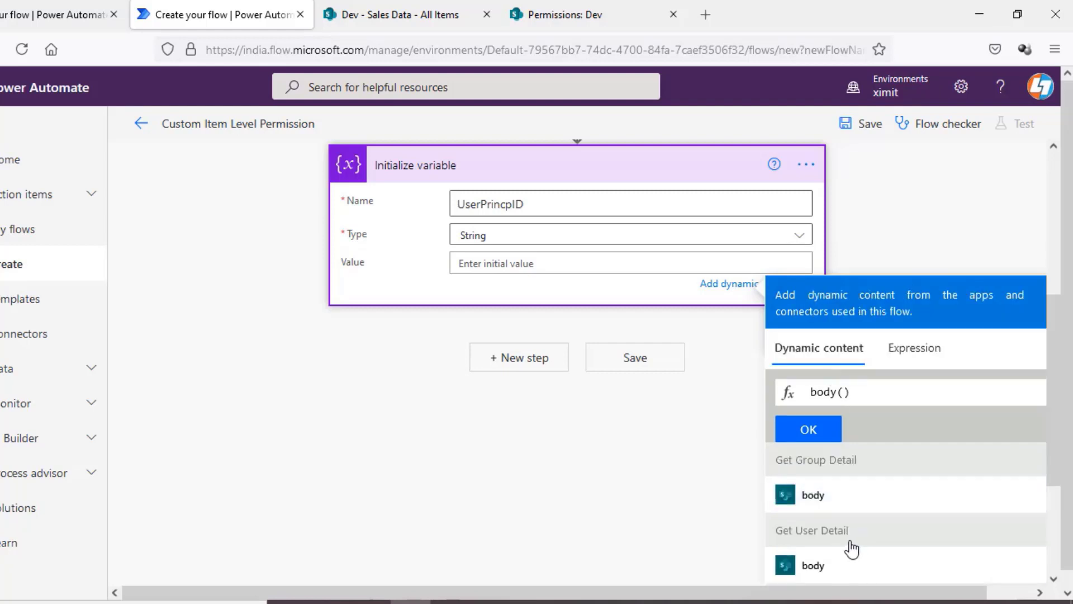
pyautogui.click(836, 567)
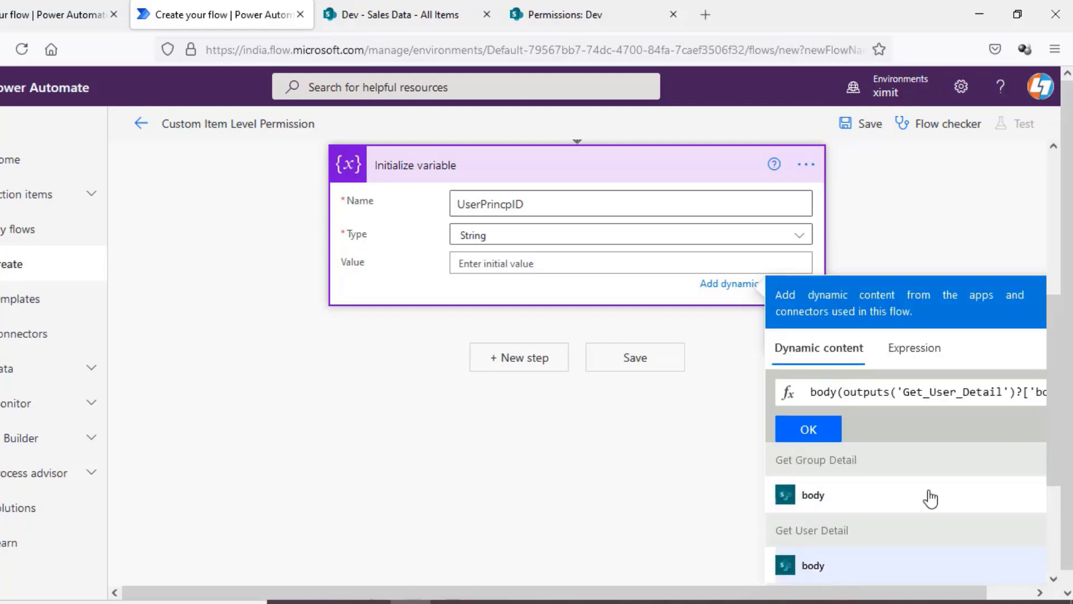
# Cut the Get User Detail body expression and paste it in Notepad on a new line below the Get_Group_Detail expression.
pyautogui.click(891, 394)
pyautogui.hotkey('ctrl', 'a')
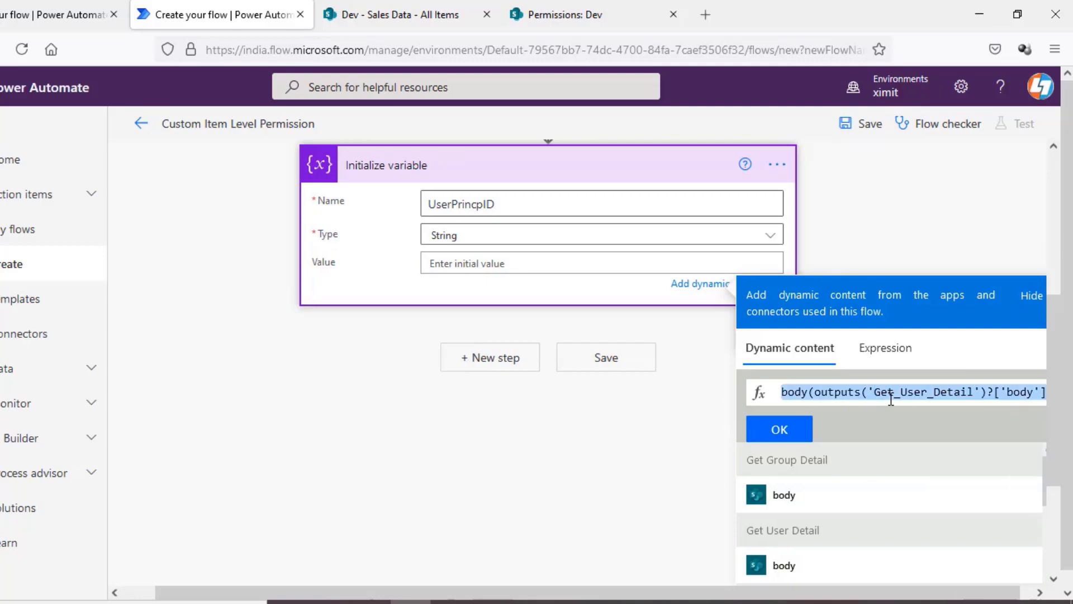
pyautogui.hotkey('ctrl', 'x')
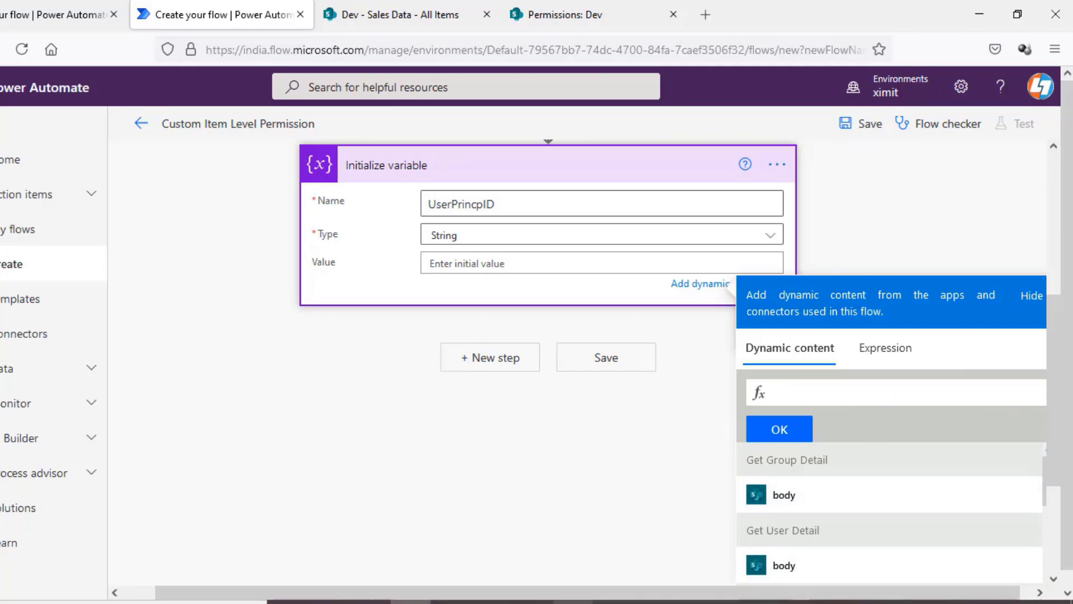
pyautogui.click(574, 601)
pyautogui.click(197, 130)
pyautogui.press('Return')
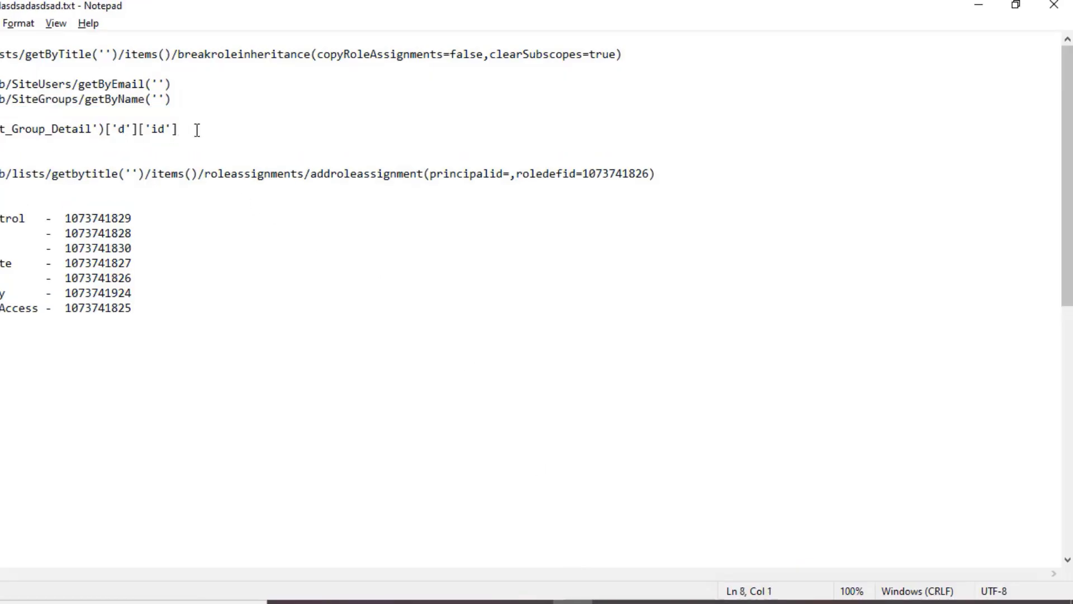
pyautogui.hotkey('ctrl', 'v')
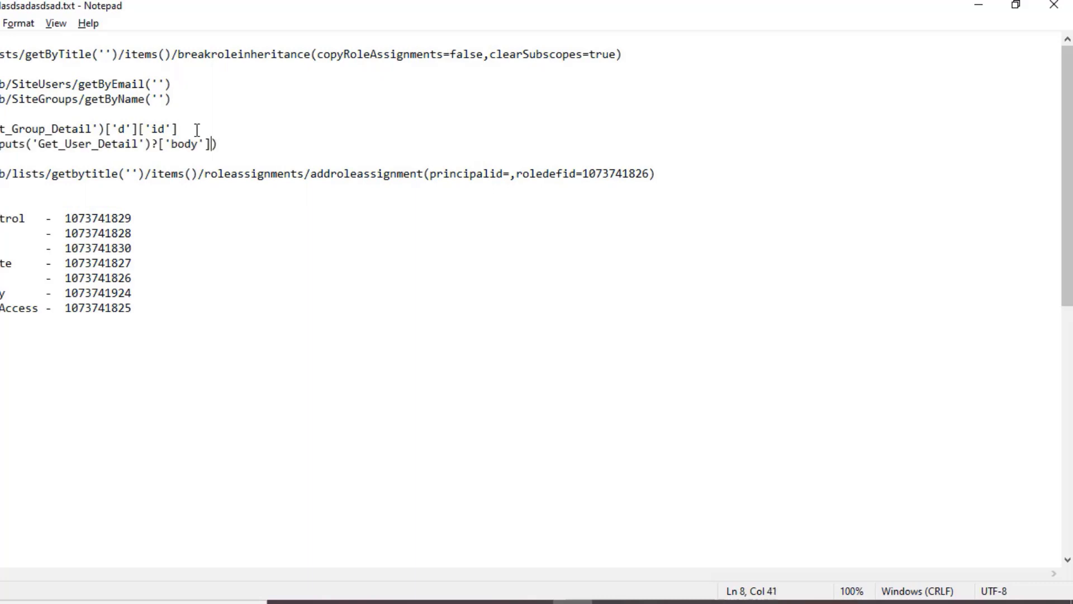
# Delete the outputs( wrapper from the pasted Get_User_Detail expression.
pyautogui.press('Left')
pyautogui.press('Left')
pyautogui.press('Left')
pyautogui.hotkey('ctrl', 'Left')
pyautogui.press('Left')
pyautogui.hotkey('shift', 'Left')
pyautogui.hotkey('shift', 'Left')
pyautogui.hotkey('shift', 'Left')
pyautogui.hotkey('shift', 'Left')
pyautogui.hotkey('shift', 'Left')
pyautogui.press('Delete')
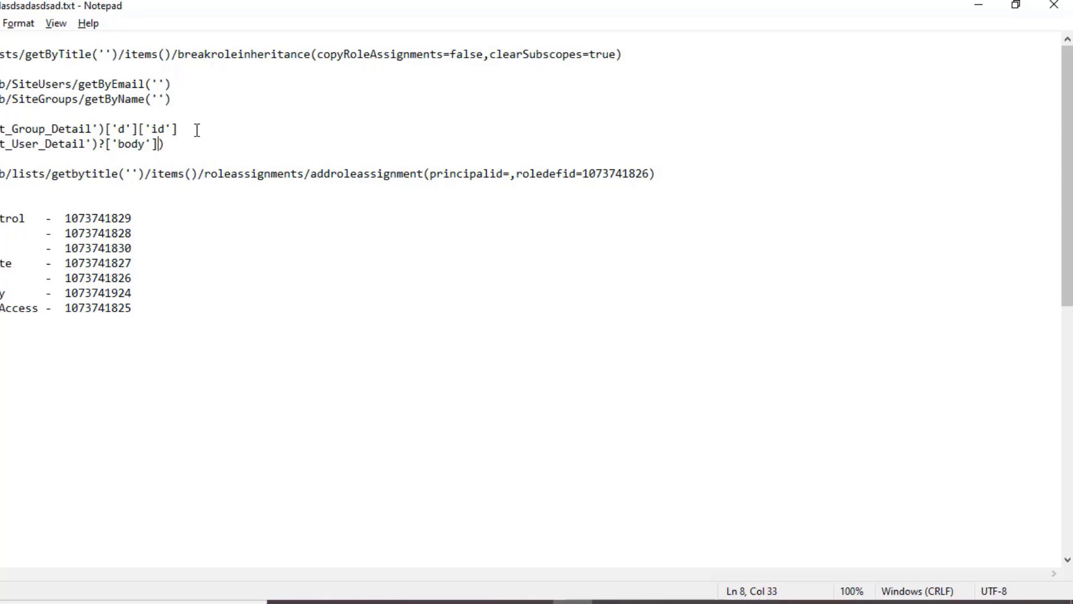
# Remove the ?['body'] part and the extra closing parenthesis, leaving body('Get_User_Detail').
pyautogui.hotkey('shift', 'Left')
pyautogui.hotkey('shift', 'Left')
pyautogui.hotkey('shift', 'Left')
pyautogui.hotkey('shift', 'Left')
pyautogui.hotkey('shift', 'Left')
pyautogui.hotkey('shift', 'Left')
pyautogui.hotkey('shift', 'Left')
pyautogui.hotkey('shift', 'Left')
pyautogui.hotkey('shift', 'Left')
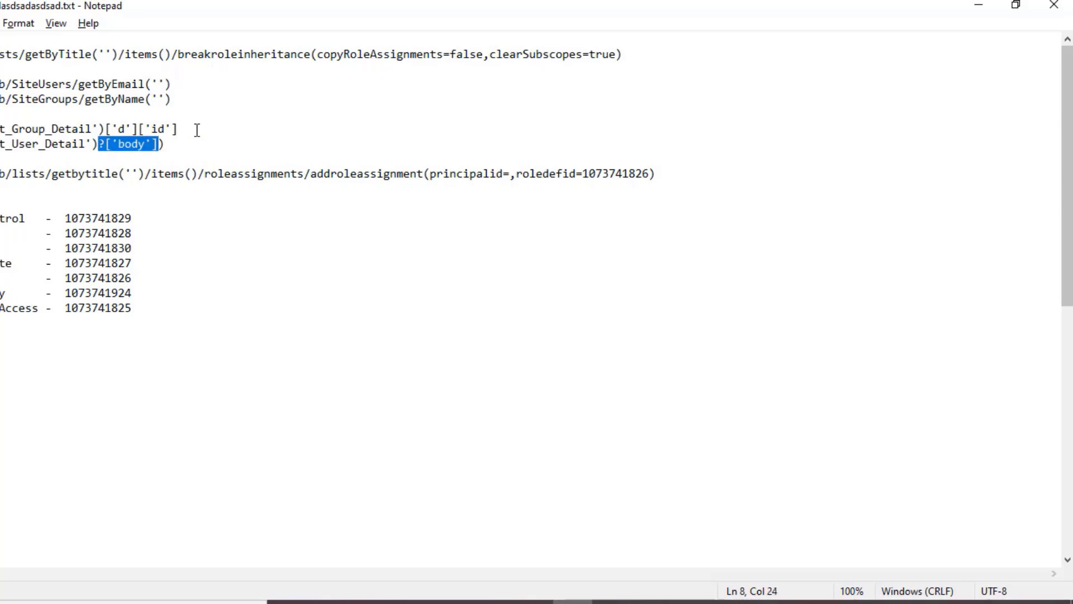
pyautogui.hotkey('shift', 'Left')
pyautogui.press('Delete')
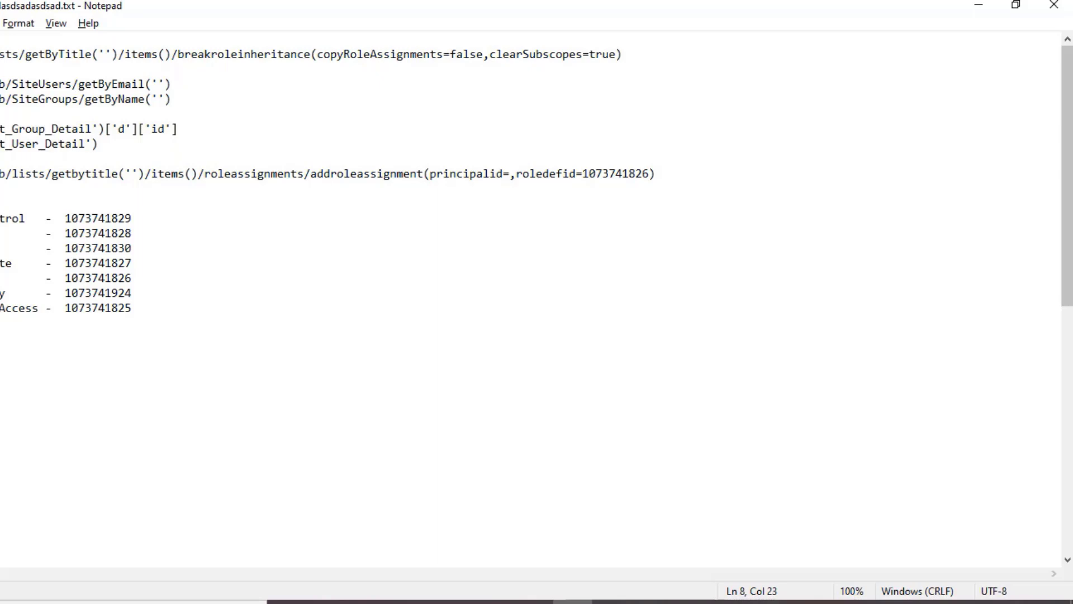
# Copy ['d']['id'] from the Get_Group_Detail expression and append it to the end of body('Get_User_Detail') on the line below.
pyautogui.press('Up')
pyautogui.press('Right')
pyautogui.hotkey('shift', 'Right')
pyautogui.hotkey('shift', 'Right')
pyautogui.hotkey('shift', 'Right')
pyautogui.hotkey('shift', 'Right')
pyautogui.hotkey('shift', 'Right')
pyautogui.hotkey('shift', 'Right')
pyautogui.hotkey('shift', 'Right')
pyautogui.hotkey('shift', 'Right')
pyautogui.hotkey('shift', 'Right')
pyautogui.hotkey('shift', 'Right')
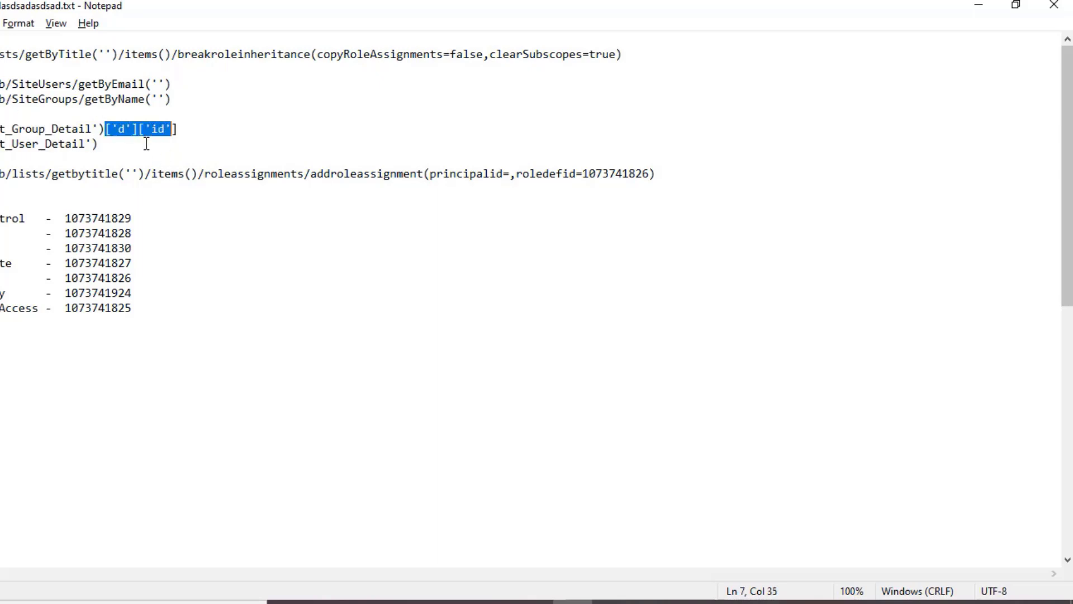
pyautogui.press('Down')
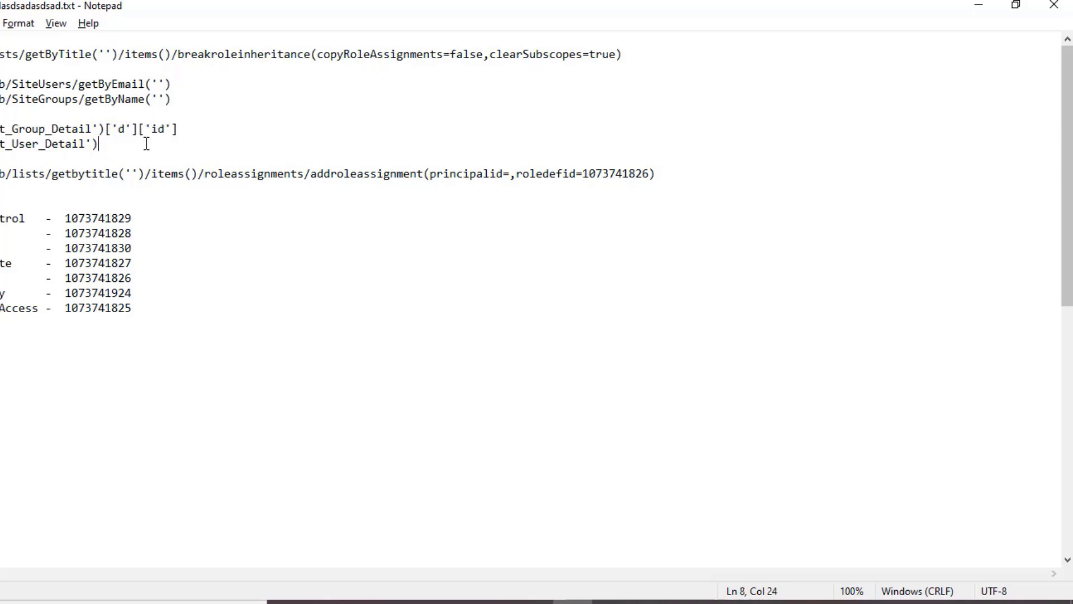
pyautogui.hotkey('ctrl', 'v')
# Copy the whole body('Get_User_Detail')['d']['id'] line and switch back to the Power Automate flow.
pyautogui.hotkey('shift', 'Left')
pyautogui.hotkey('shift', 'Left')
pyautogui.hotkey('shift', 'Left')
pyautogui.hotkey('shift', 'Left')
pyautogui.hotkey('shift', 'Left')
pyautogui.hotkey('shift', 'Left')
pyautogui.hotkey('shift', 'Left')
pyautogui.hotkey('shift', 'Left')
pyautogui.hotkey('shift', 'Left')
pyautogui.hotkey('shift', 'Left')
pyautogui.hotkey('shift', 'Left')
pyautogui.hotkey('shift', 'Left')
pyautogui.hotkey('shift', 'Left')
pyautogui.hotkey('shift', 'Left')
pyautogui.hotkey('shift', 'Left')
pyautogui.hotkey('shift', 'Left')
pyautogui.hotkey('shift', 'Left')
pyautogui.hotkey('shift', 'Left')
pyautogui.hotkey('shift', 'Left')
pyautogui.hotkey('shift', 'Left')
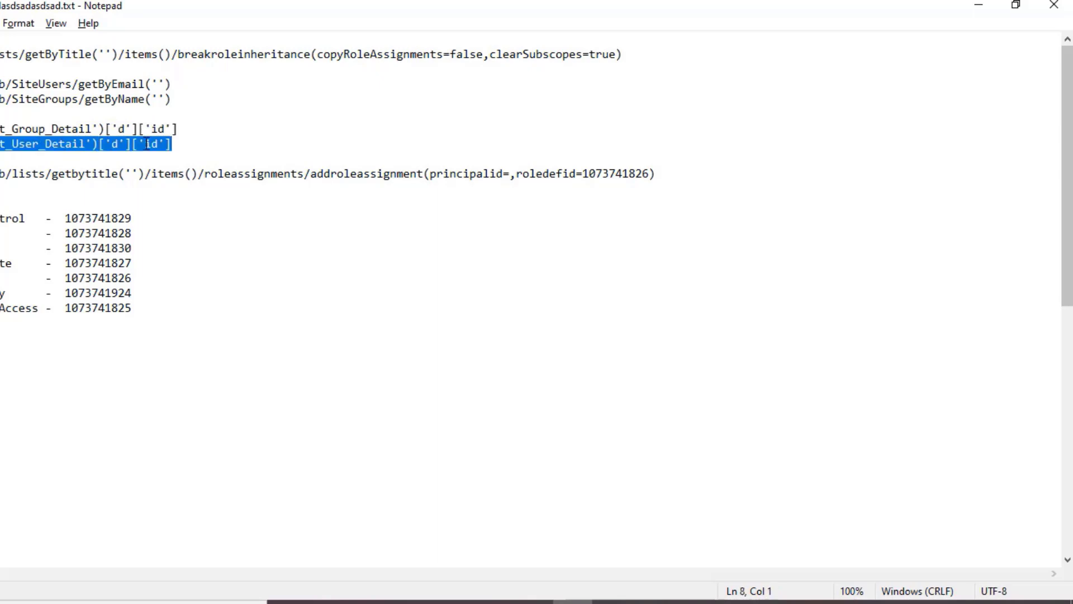
pyautogui.click(979, 5)
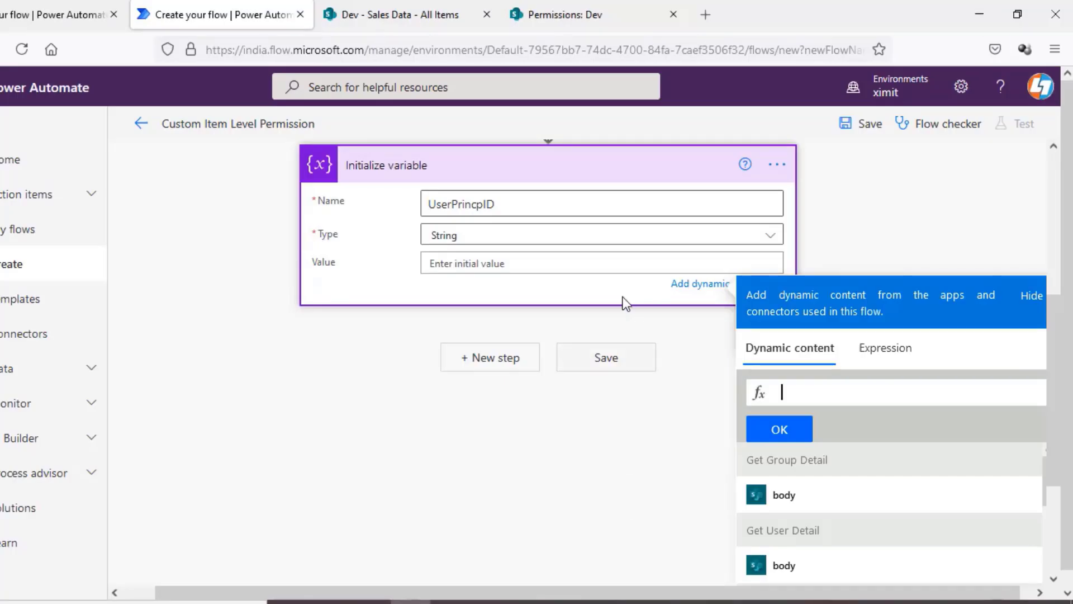
pyautogui.click(552, 264)
pyautogui.hotkey('ctrl', 'v')
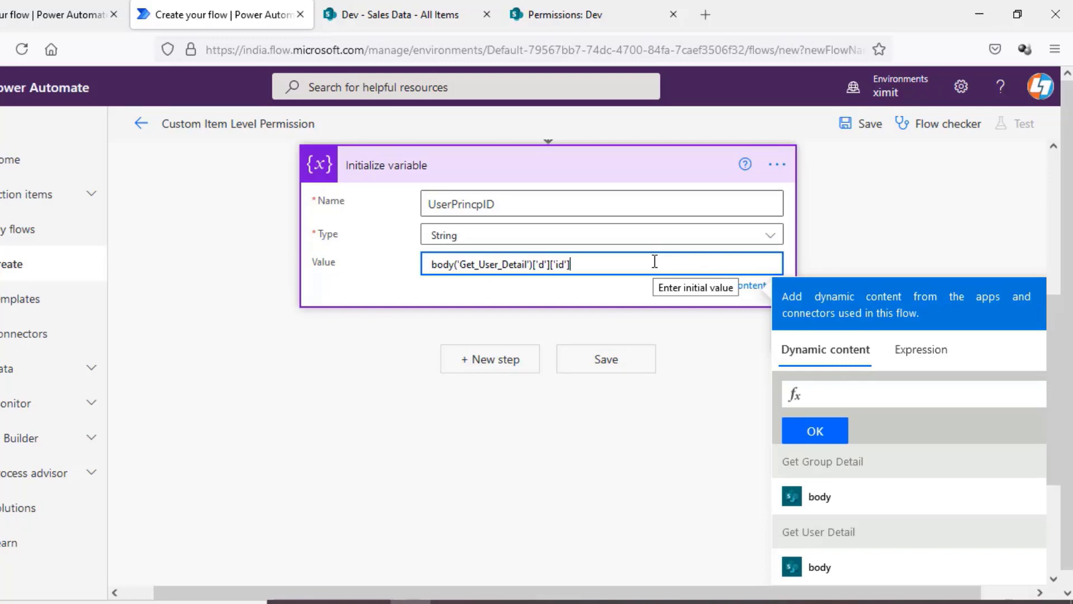
pyautogui.hotkey('ctrl', 'z')
# Insert body('Get_User_Detail')['d']['id'] as an expression in the UserPrincpID variable's value.
pyautogui.click(934, 363)
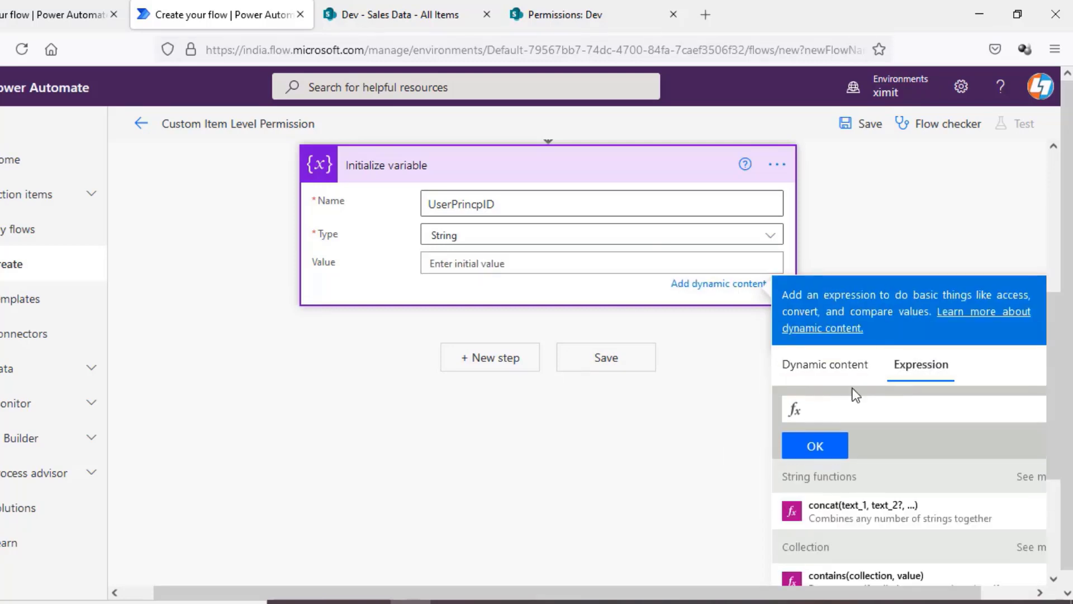
pyautogui.hotkey('ctrl', 'v')
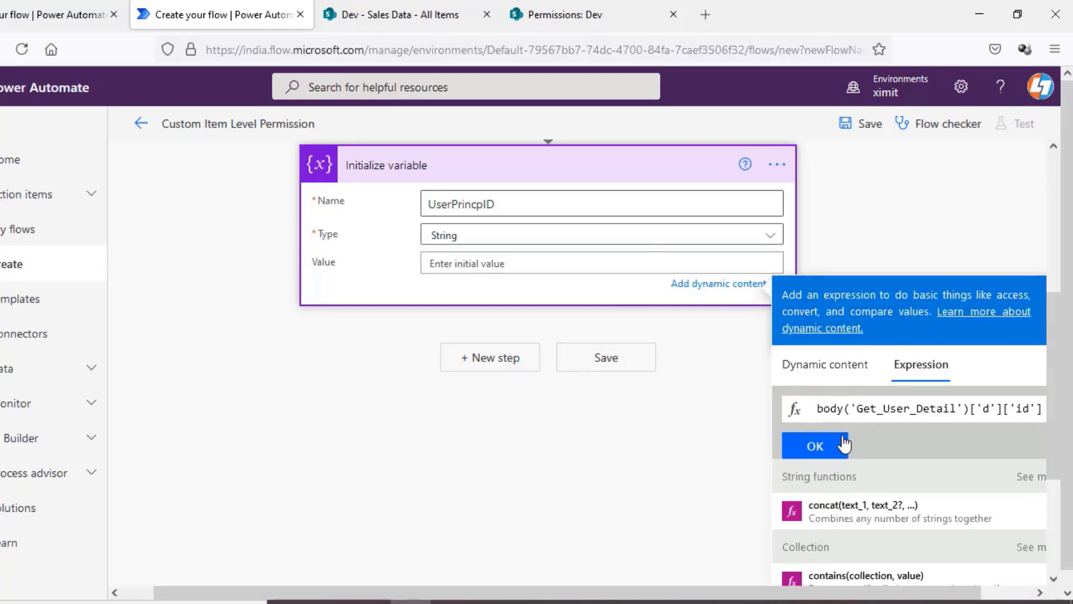
pyautogui.click(821, 446)
# Rename the Initialize variable action as UserPrincipID and collapse its card.
pyautogui.scroll(4, 876, 259)
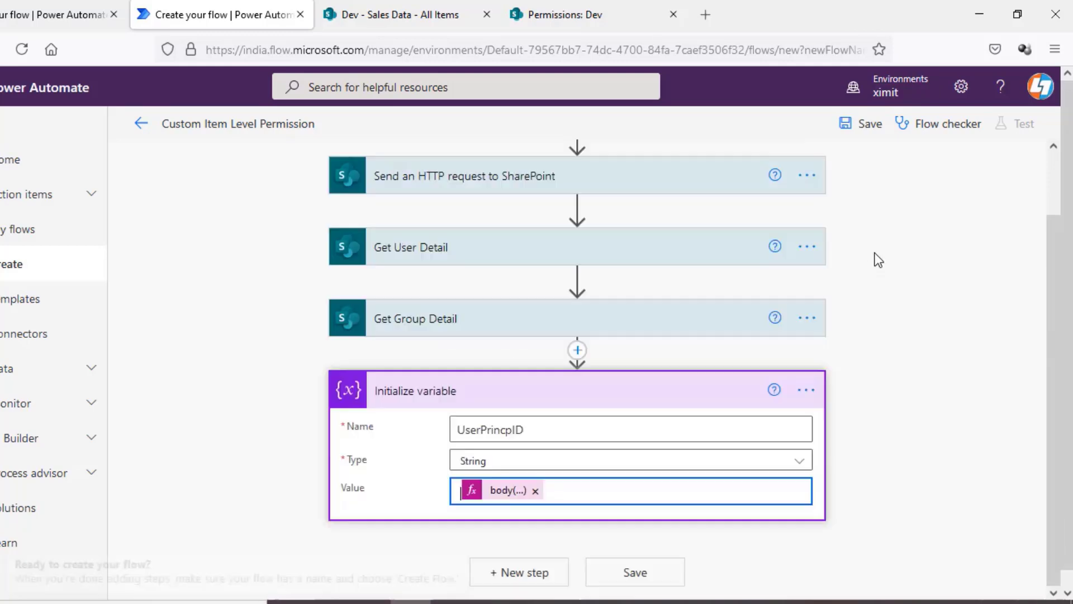
pyautogui.click(807, 391)
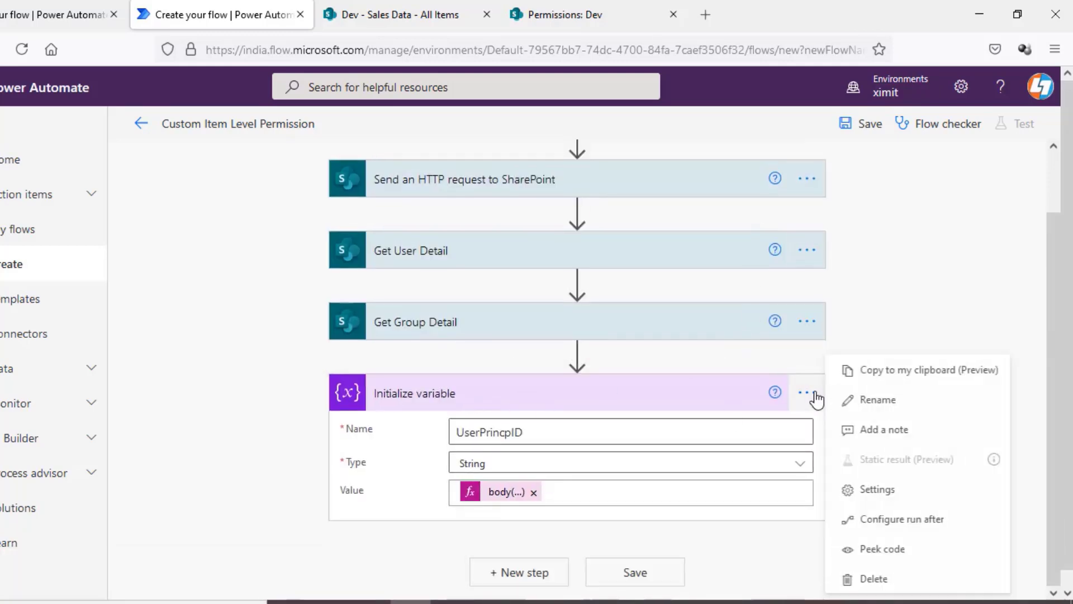
pyautogui.click(899, 400)
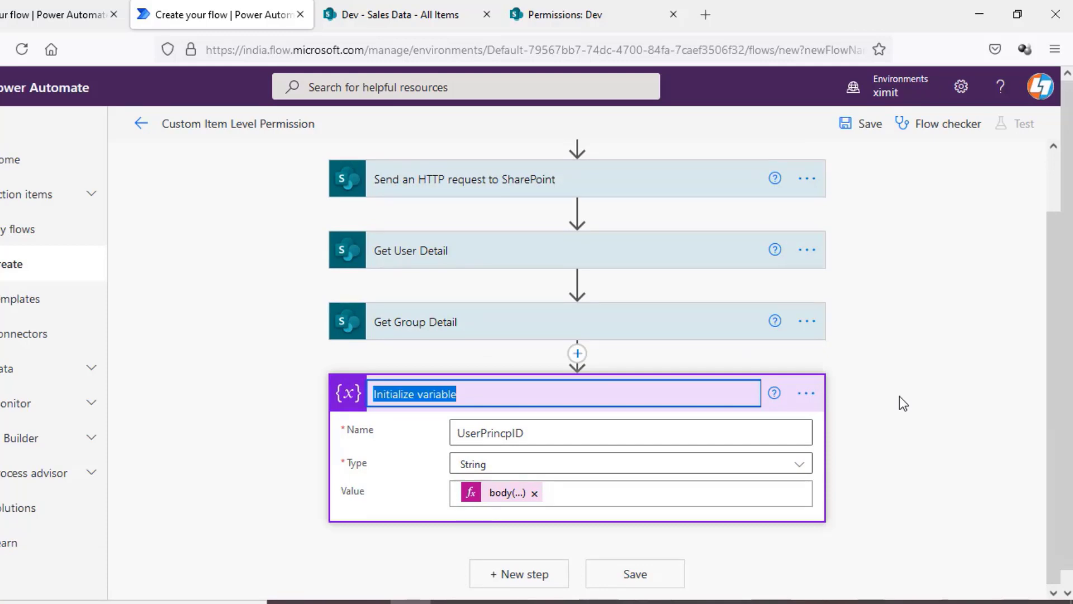
pyautogui.write('US')
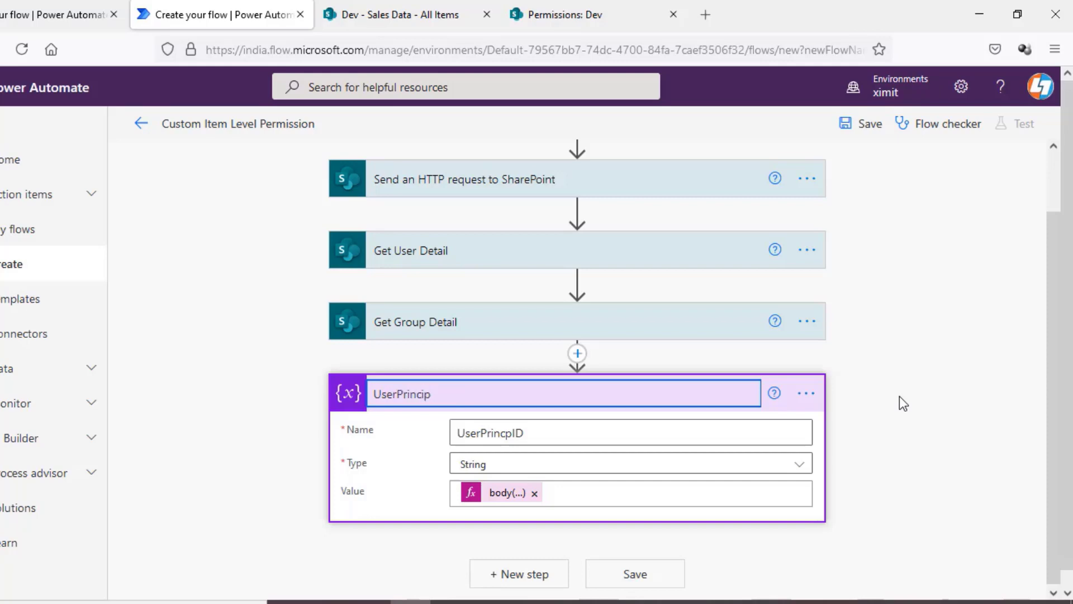
pyautogui.write('erPrincipID')
pyautogui.click(955, 310)
pyautogui.click(717, 389)
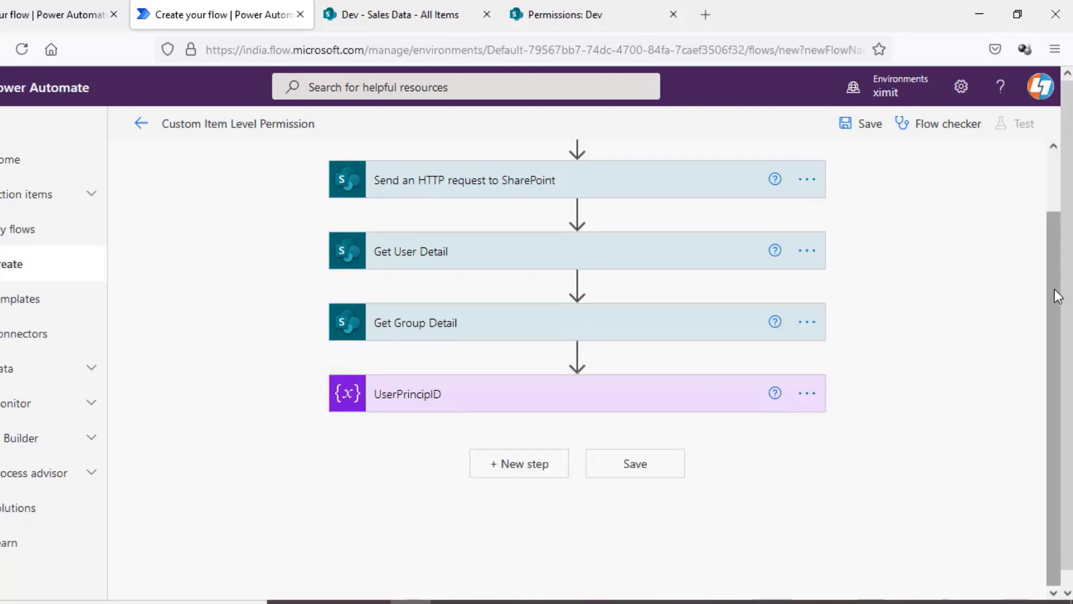
# Add an Initialize variable action after UserPrincipID by searching the operations for "var".
pyautogui.click(536, 466)
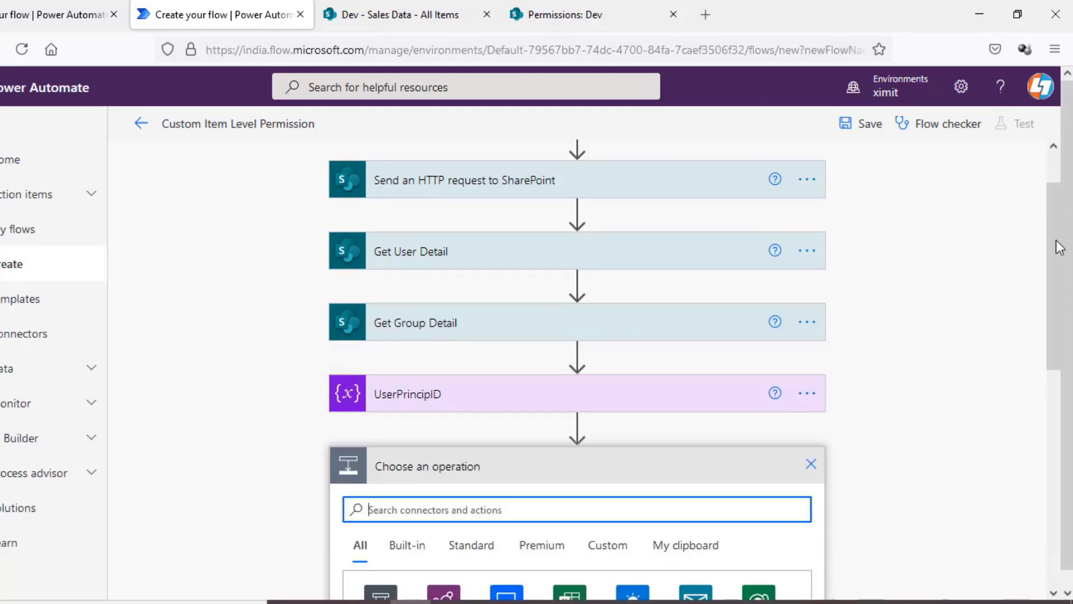
pyautogui.scroll(-5, 1059, 239)
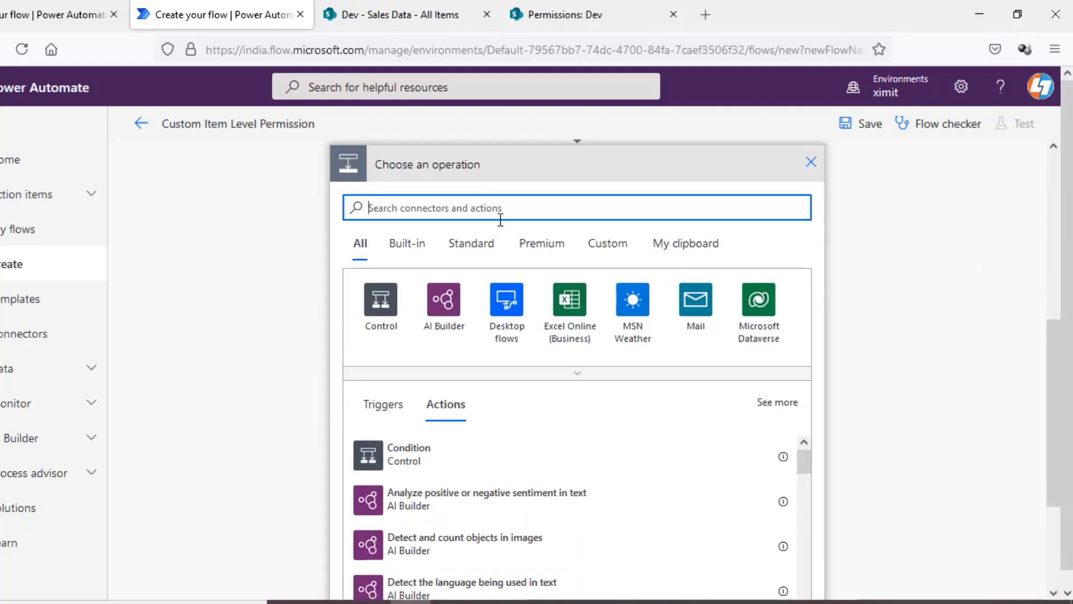
pyautogui.write('var')
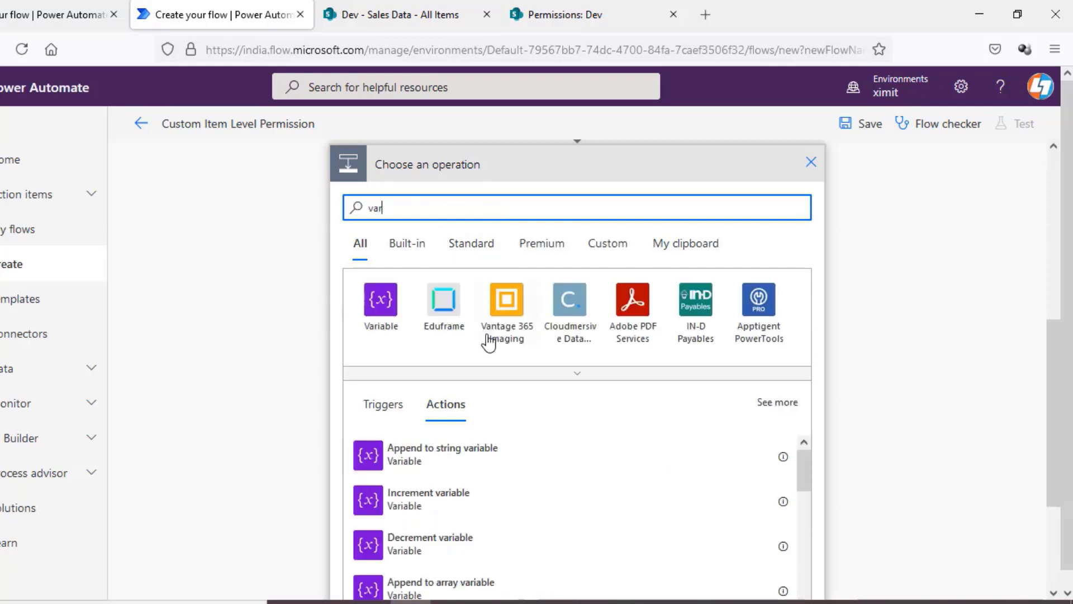
pyautogui.scroll(-2, 1059, 413)
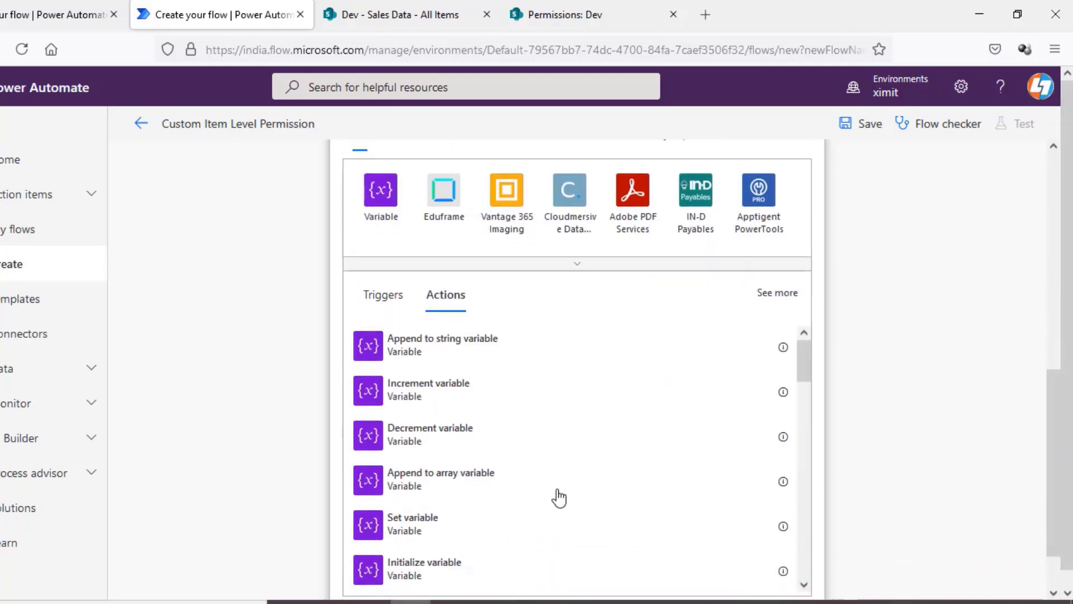
pyautogui.click(420, 568)
# Name the new variable GroupPrincipID and set its type to String.
pyautogui.click(492, 442)
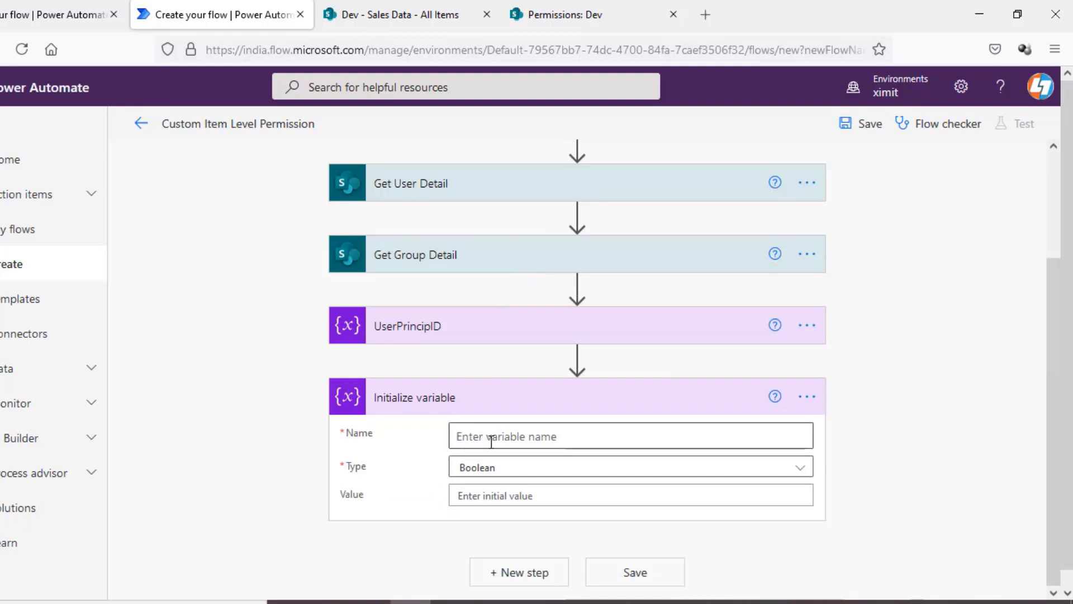
pyautogui.write('Grou')
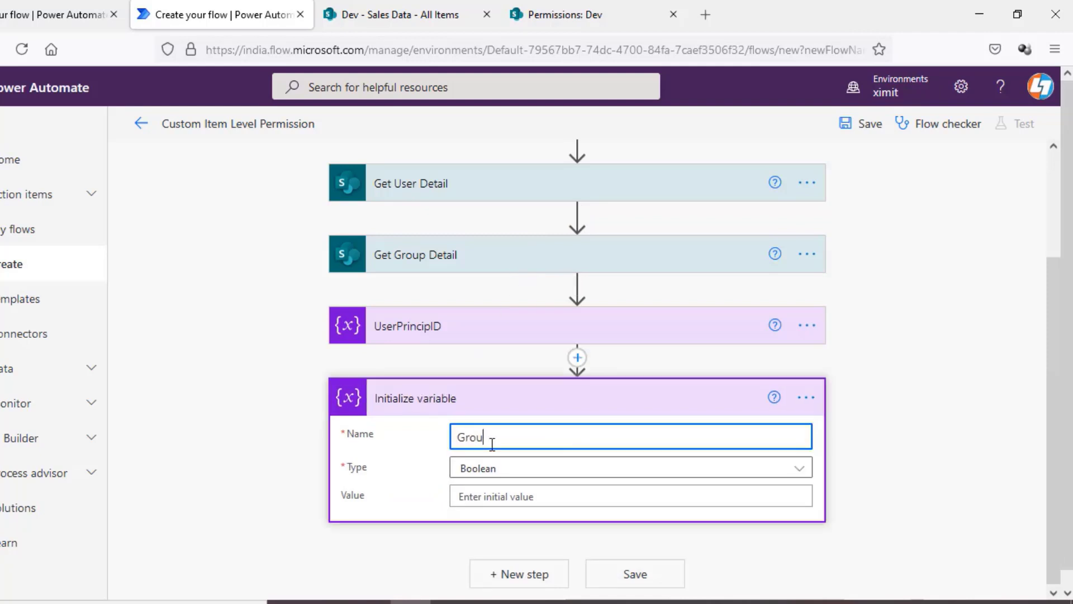
pyautogui.write('pPrincipID')
pyautogui.click(511, 470)
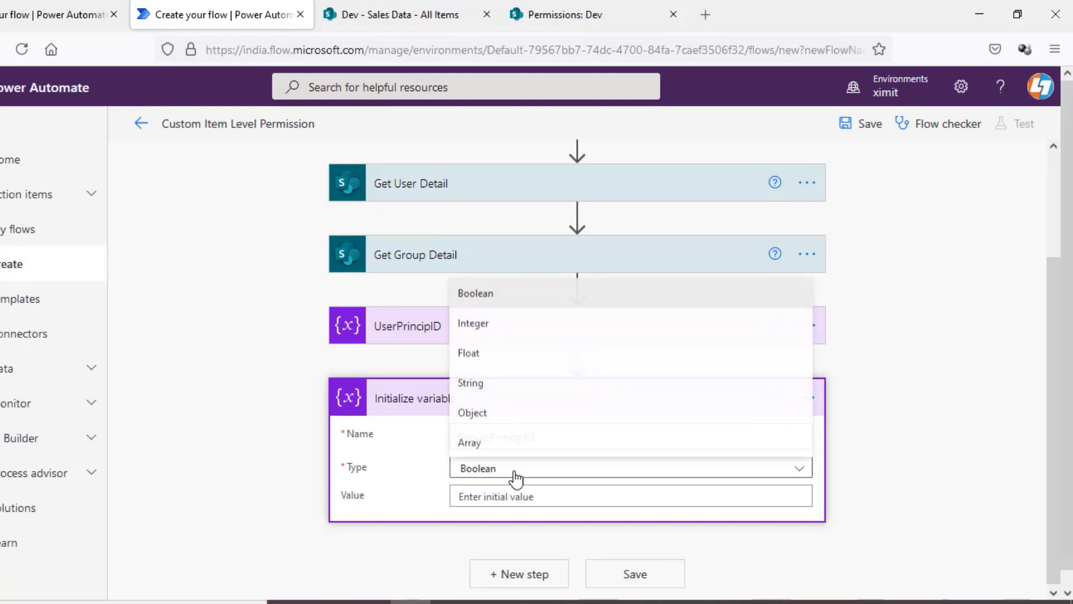
pyautogui.click(492, 386)
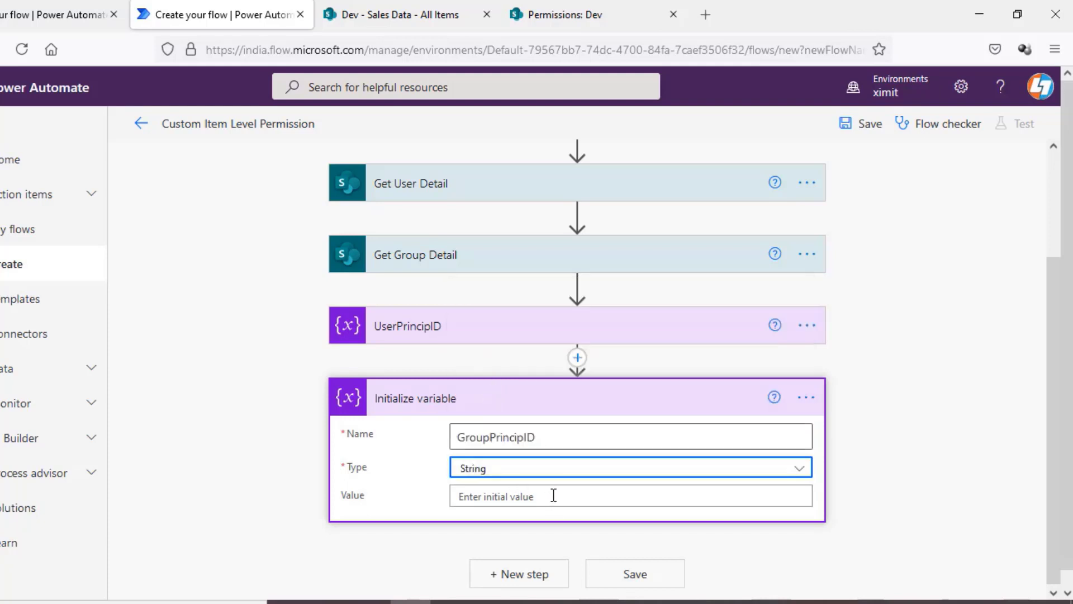
# Compose a body() expression for the GroupPrincipID value around the body output of Get Group Detail.
pyautogui.click(555, 496)
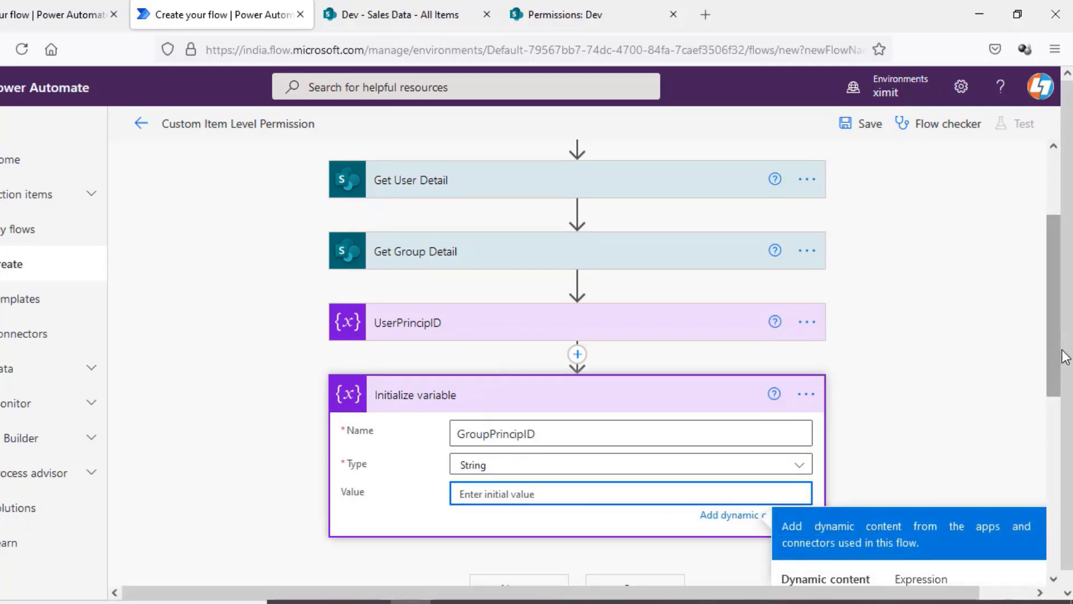
pyautogui.scroll(-3, 1037, 346)
pyautogui.click(910, 398)
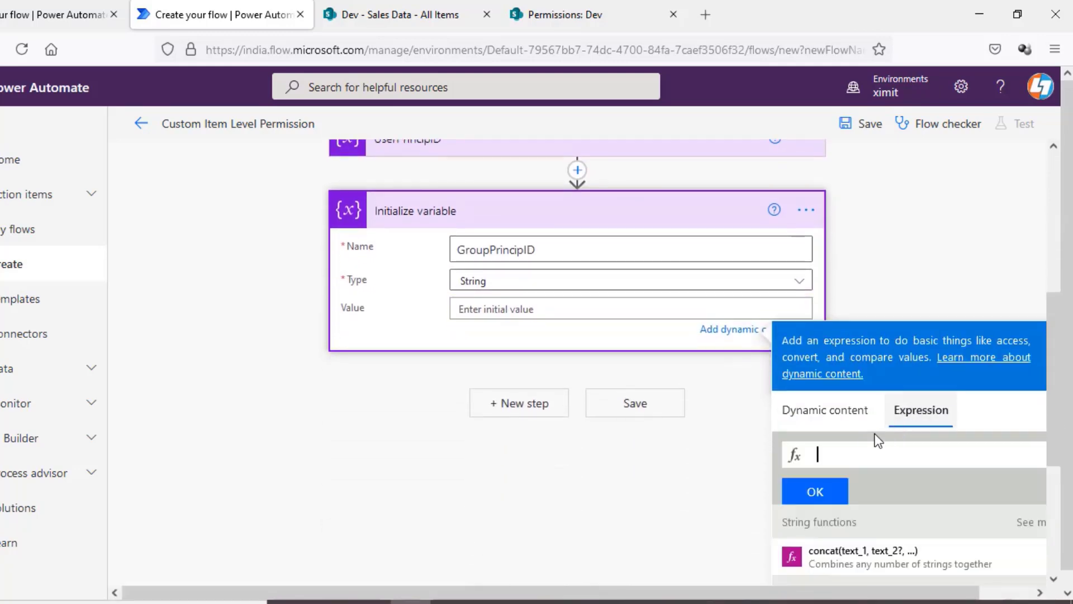
pyautogui.click(849, 455)
pyautogui.write('body')
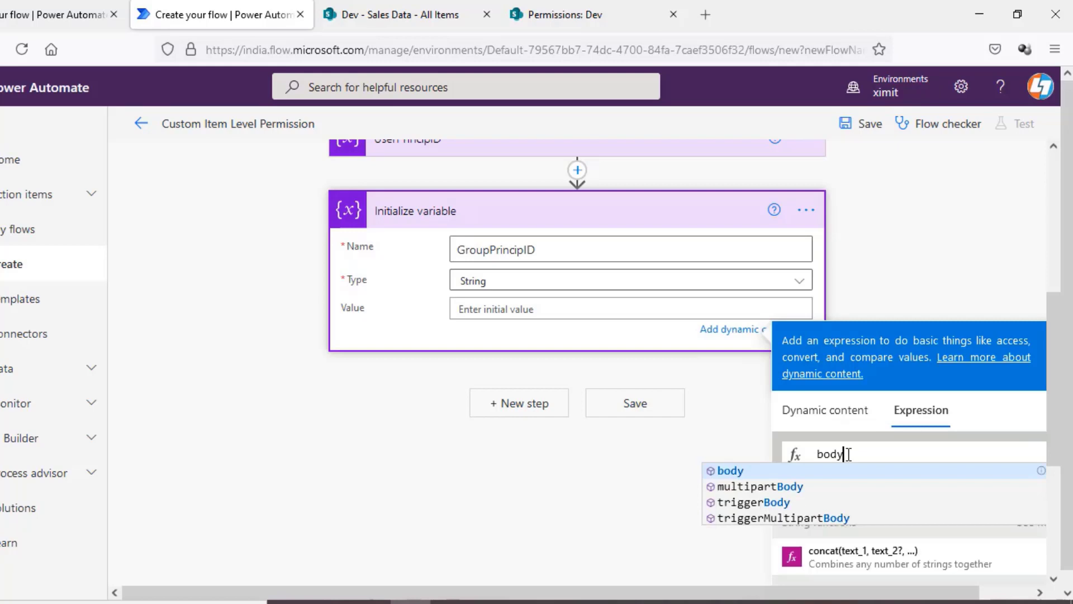
pyautogui.write('(')
pyautogui.click(870, 454)
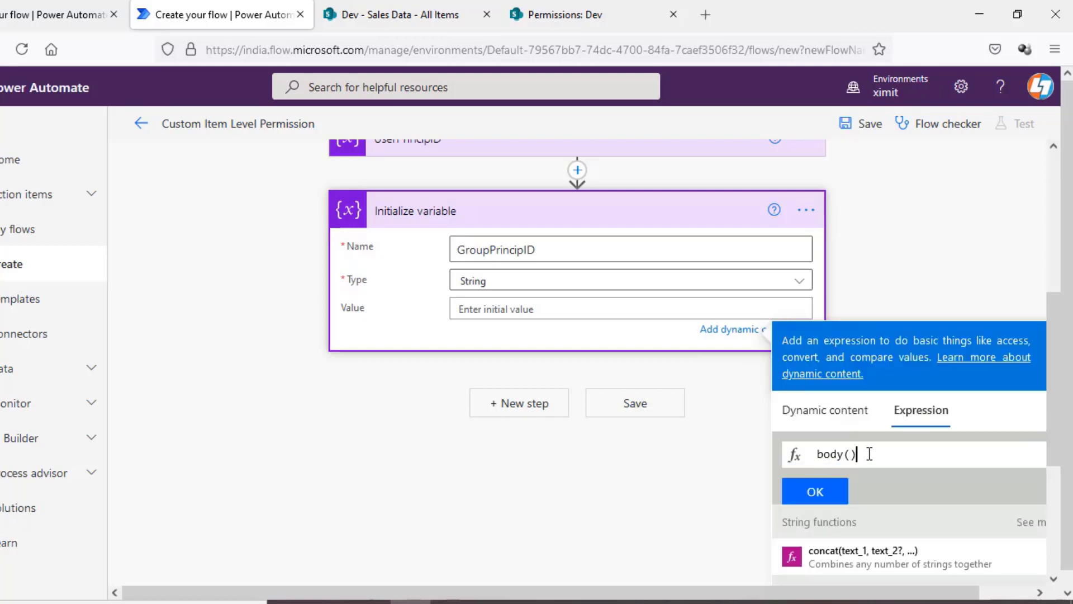
pyautogui.click(830, 412)
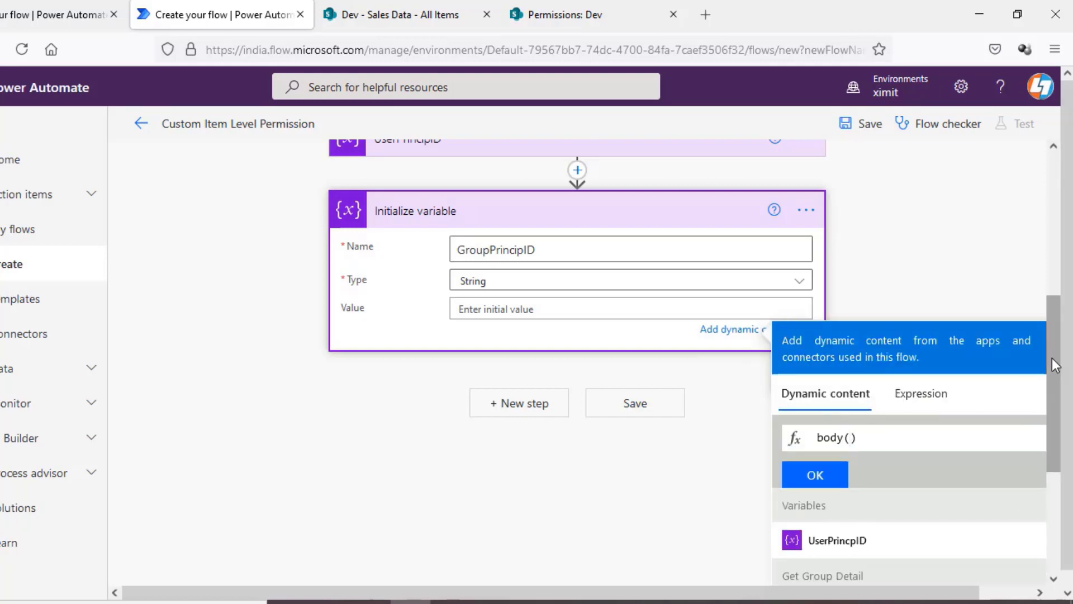
pyautogui.scroll(-1, 1066, 397)
pyautogui.scroll(-1, 1059, 414)
pyautogui.scroll(-2, 1058, 412)
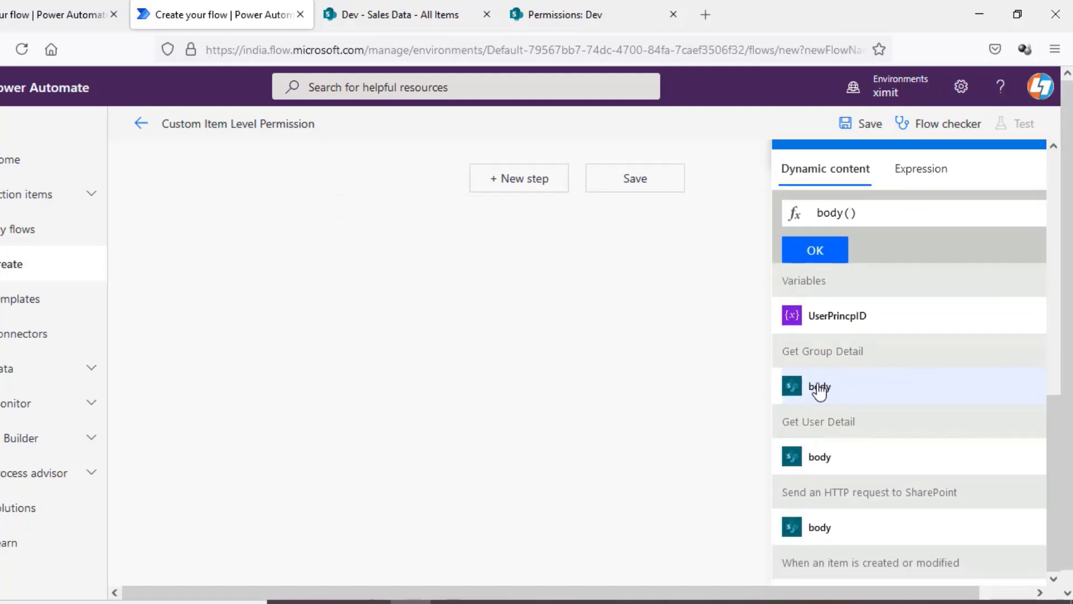
pyautogui.click(820, 387)
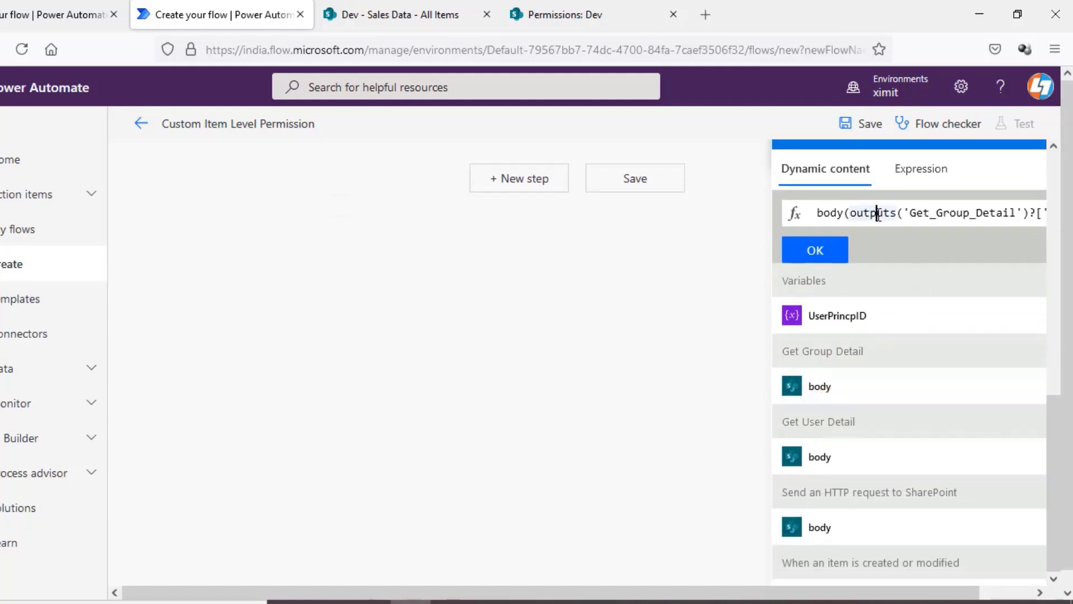
# Cut the Get Group Detail body expression and paste it in Notepad on a new line below the Get_User_Detail expression.
pyautogui.hotkey('ctrl', 'a')
pyautogui.press('Delete')
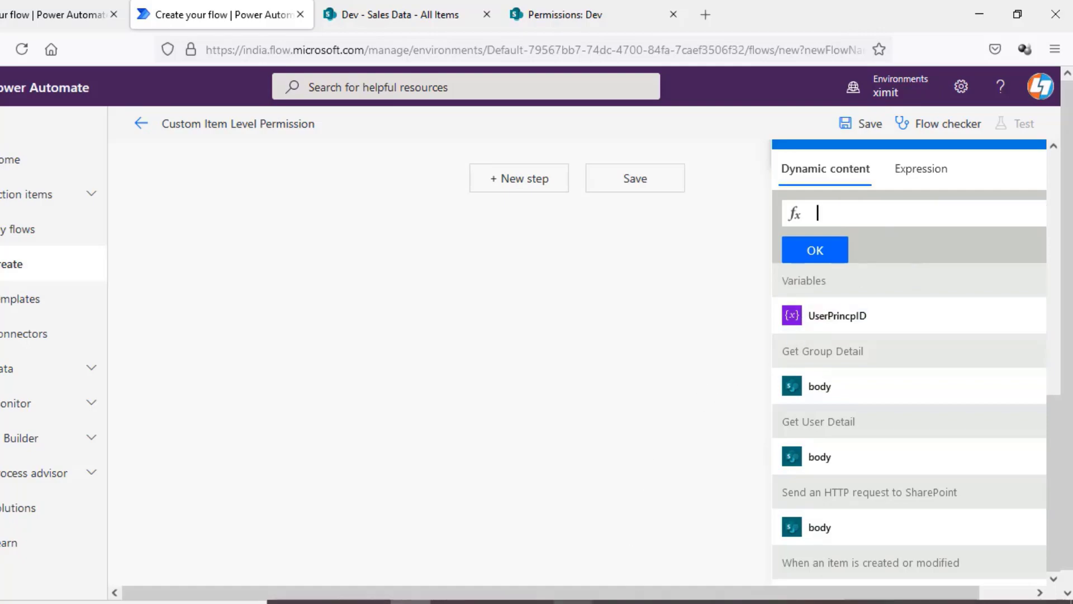
pyautogui.hotkey('alt', 'Tab')
pyautogui.click(202, 148)
pyautogui.press('Return')
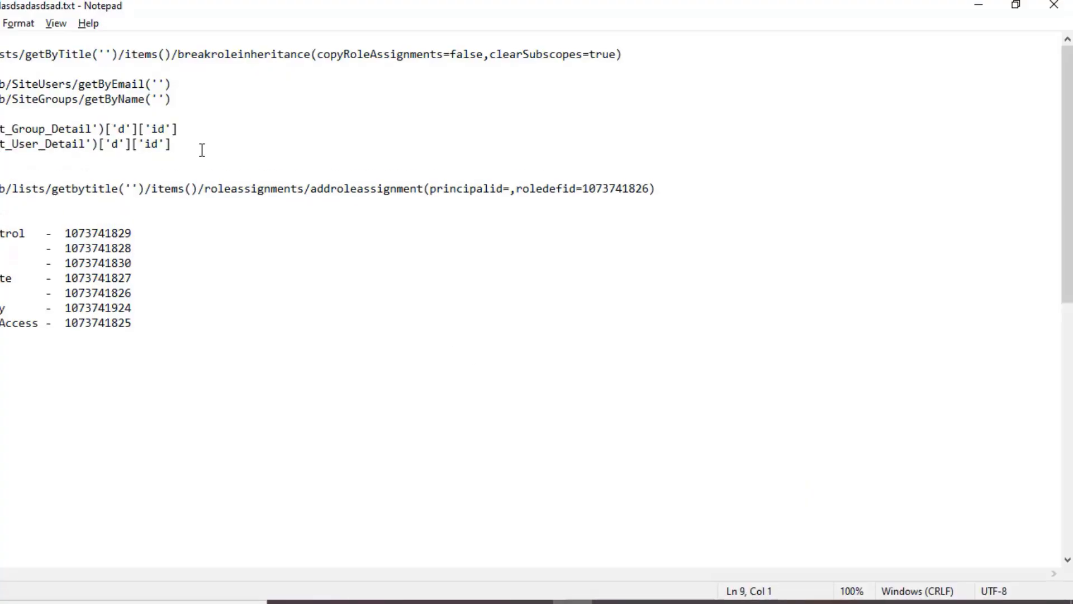
pyautogui.write("json(outputs('Get_Group_Detail')?['body'])")
# Remove the ?['body'] part, the extra closing parenthesis and the outputs( wrapper, leaving body('Get_Group_Detail') on the new line.
pyautogui.hotkey('shift', 'Left')
pyautogui.hotkey('shift', 'Left')
pyautogui.hotkey('shift', 'Left')
pyautogui.hotkey('shift', 'Left')
pyautogui.hotkey('shift', 'Left')
pyautogui.hotkey('shift', 'Left')
pyautogui.hotkey('shift', 'Left')
pyautogui.hotkey('shift', 'Left')
pyautogui.hotkey('shift', 'Left')
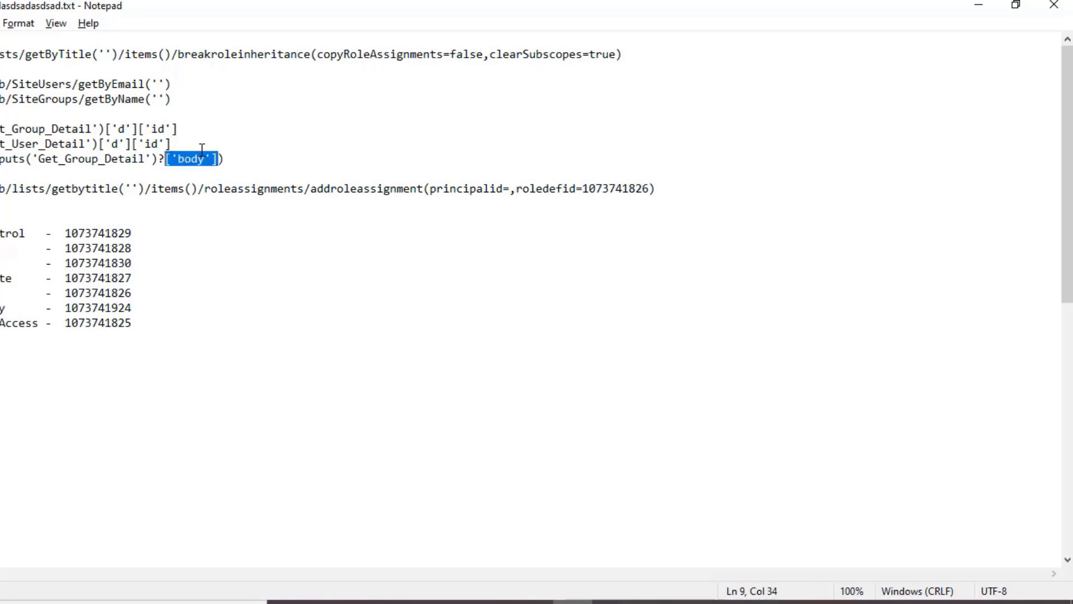
pyautogui.press('Delete')
pyautogui.press('Right')
pyautogui.hotkey('shift', 'Left')
pyautogui.hotkey('shift', 'Left')
pyautogui.hotkey('shift', 'Left')
pyautogui.hotkey('shift', 'Left')
pyautogui.hotkey('shift', 'Left')
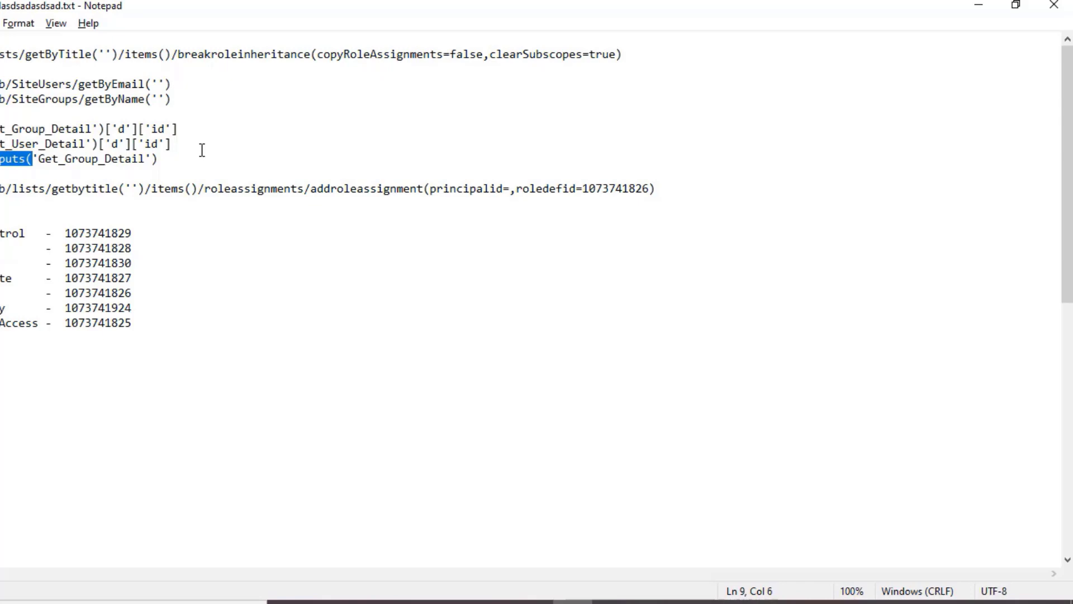
pyautogui.press('Delete')
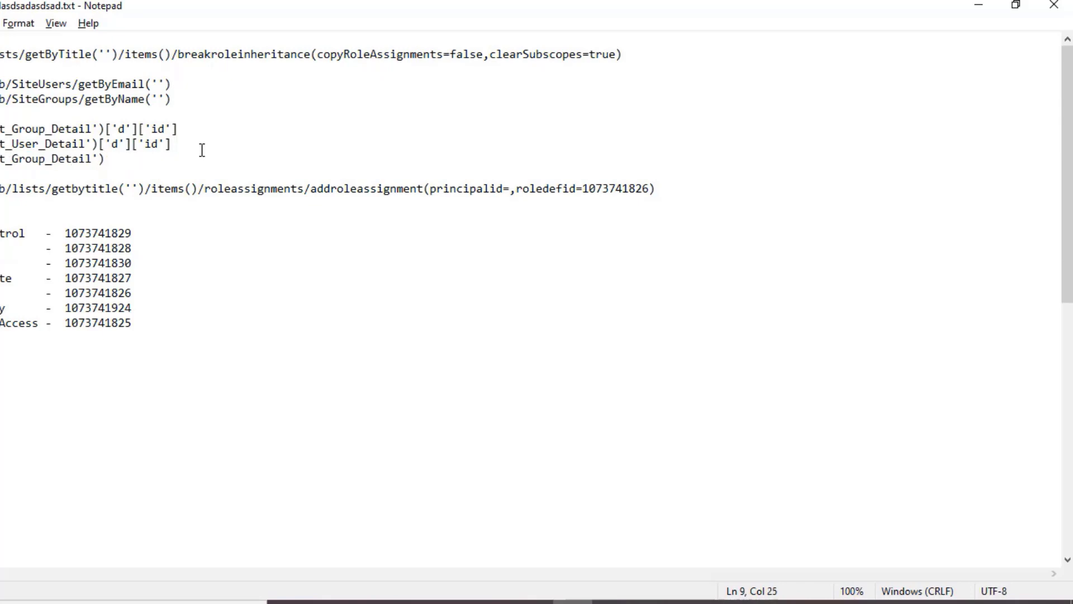
# Copy ['d']['id'] from the Get_User_Detail expression and append it to body('Get_Group_Detail') on the last expression line.
pyautogui.hotkey('shift', 'Right')
pyautogui.hotkey('shift', 'Right')
pyautogui.hotkey('shift', 'Right')
pyautogui.hotkey('shift', 'Right')
pyautogui.hotkey('shift', 'Right')
pyautogui.hotkey('shift', 'Right')
pyautogui.hotkey('shift', 'Right')
pyautogui.hotkey('shift', 'Right')
pyautogui.hotkey('shift', 'Right')
pyautogui.hotkey('shift', 'Right')
pyautogui.hotkey('shift', 'Right')
pyautogui.hotkey('ctrl', 'c')
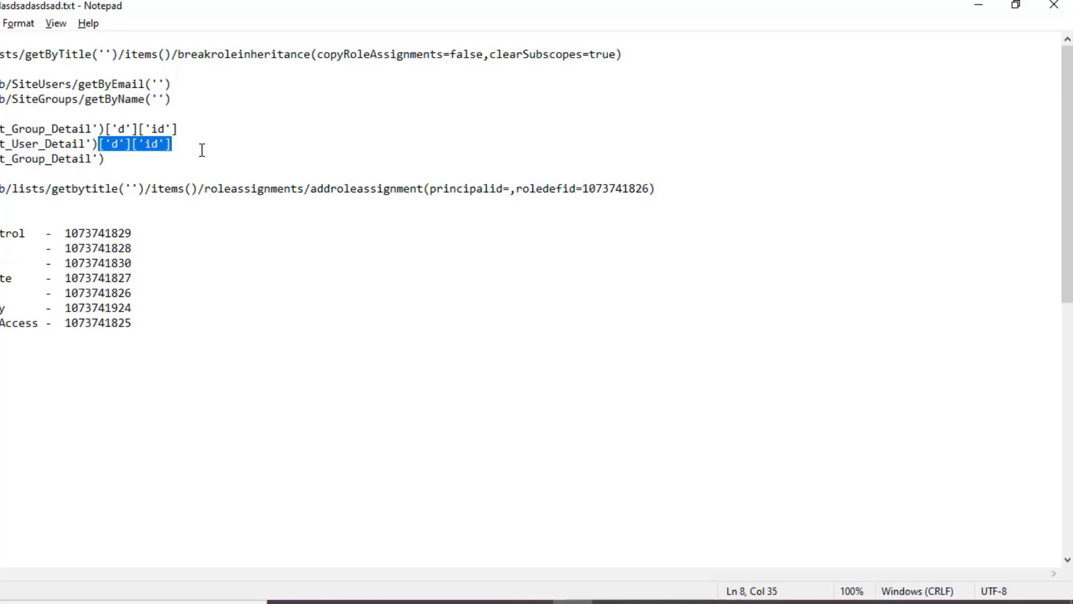
pyautogui.press('Down')
pyautogui.hotkey('ctrl', 'v')
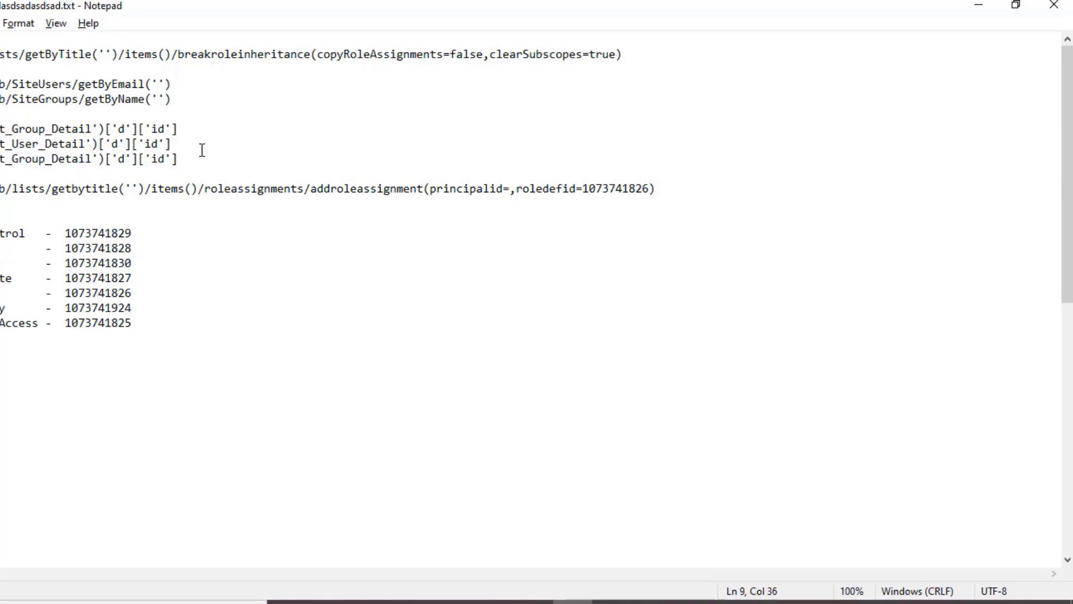
# Copy body('Get_Group_Detail')['d']['id'] from the last expression line in Notepad and insert it as the GroupPrincipID variable's value expression in Power Automate.
pyautogui.hotkey('shift', 'Left')
pyautogui.hotkey('shift', 'Left')
pyautogui.hotkey('shift', 'Left')
pyautogui.hotkey('shift', 'Left')
pyautogui.hotkey('shift', 'Left')
pyautogui.hotkey('shift', 'Left')
pyautogui.hotkey('shift', 'Left')
pyautogui.hotkey('shift', 'Left')
pyautogui.hotkey('shift', 'Left')
pyautogui.hotkey('shift', 'Left')
pyautogui.hotkey('shift', 'Left')
pyautogui.hotkey('shift', 'Left')
pyautogui.hotkey('shift', 'Left')
pyautogui.hotkey('shift', 'Left')
pyautogui.hotkey('shift', 'Left')
pyautogui.hotkey('shift', 'Left')
pyautogui.hotkey('shift', 'Left')
pyautogui.hotkey('shift', 'Left')
pyautogui.hotkey('shift', 'Left')
pyautogui.hotkey('shift', 'Left')
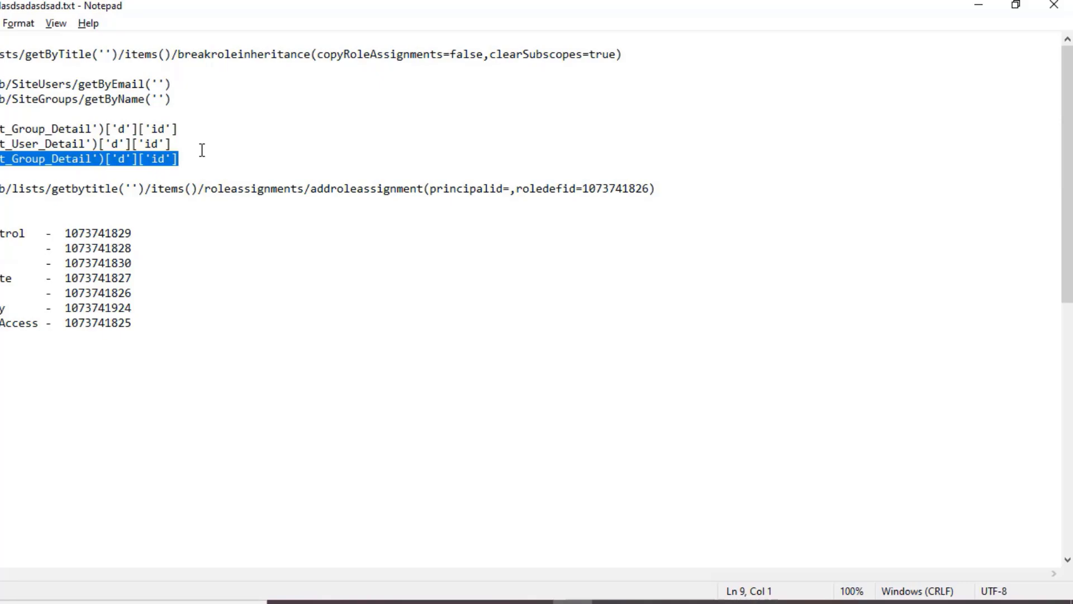
pyautogui.hotkey('alt', 'Tab')
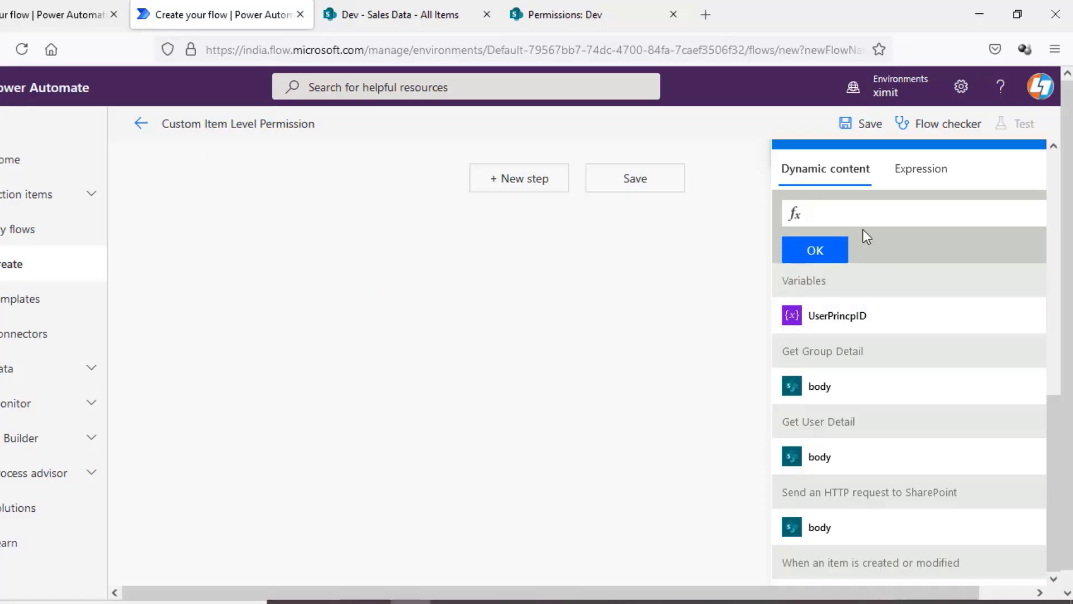
pyautogui.write("body('Get_Group_Detail')['d']['id']")
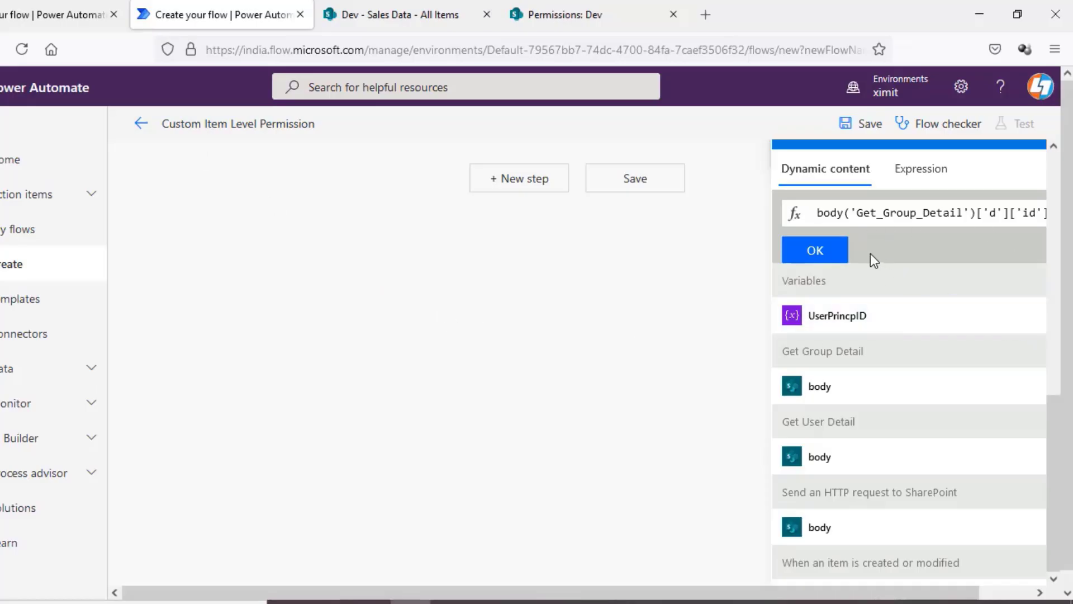
pyautogui.click(832, 249)
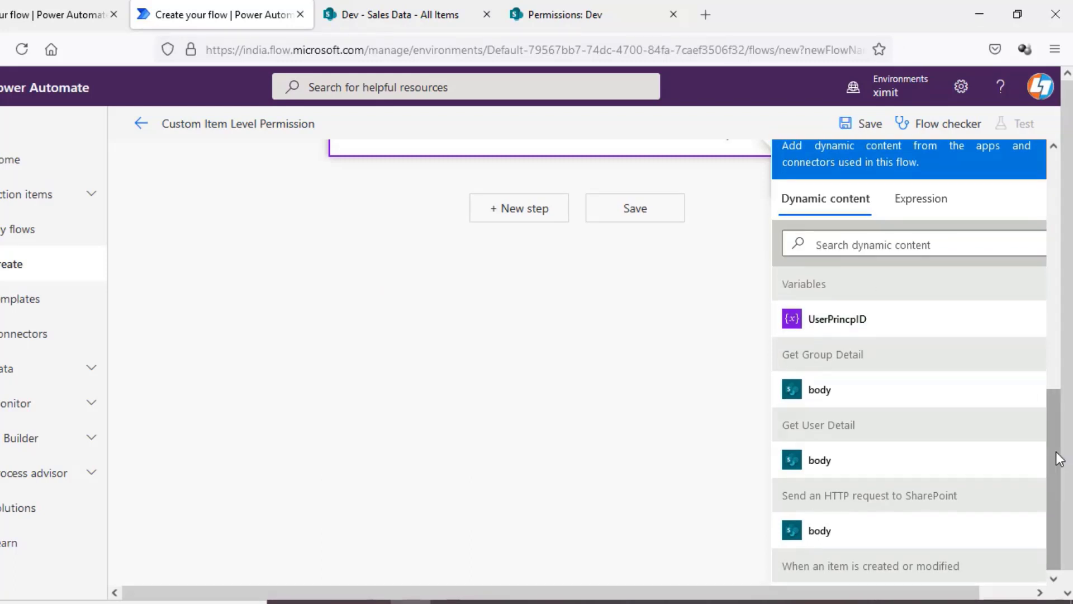
pyautogui.moveTo(1055, 428); pyautogui.dragTo(994, 310)
pyautogui.click(901, 321)
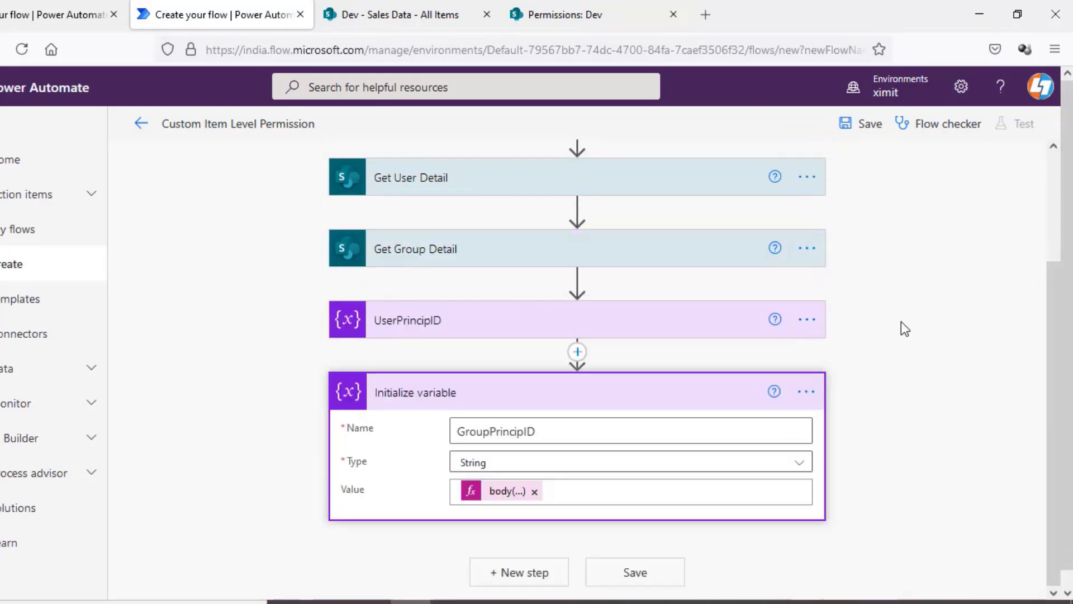
# Rename the Initialize variable action to GroupPrincipID and collapse it.
pyautogui.click(809, 397)
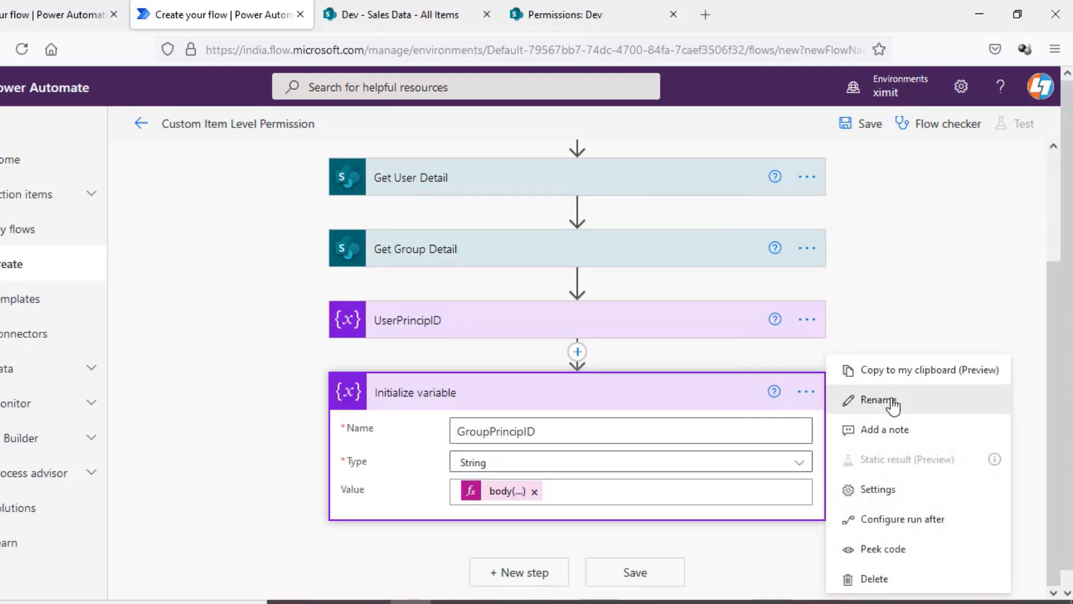
pyautogui.click(869, 400)
pyautogui.write('Gr')
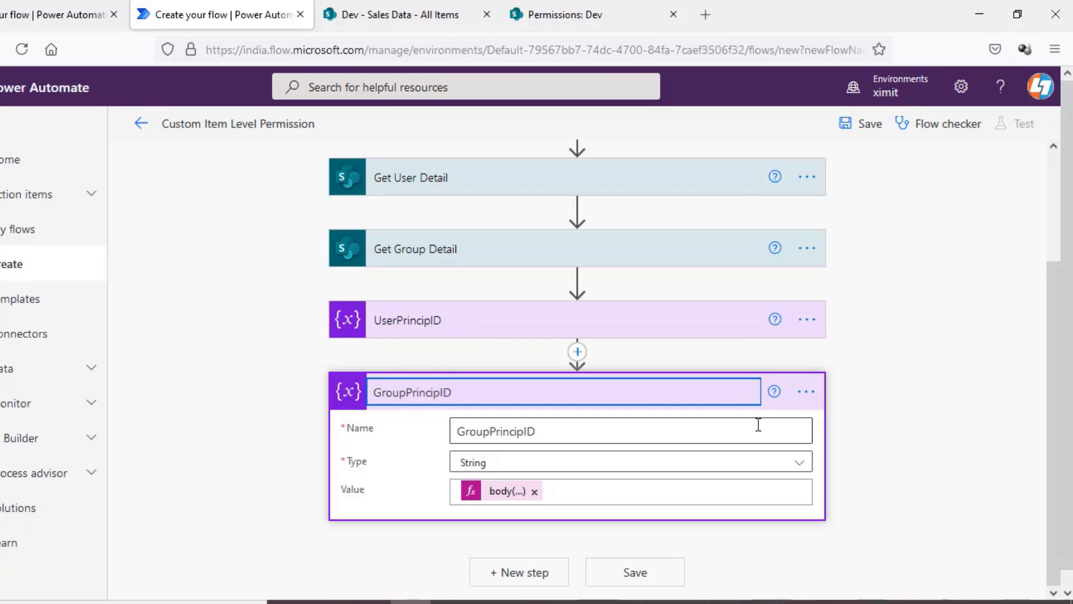
pyautogui.write('oupPrincipID')
pyautogui.click(870, 368)
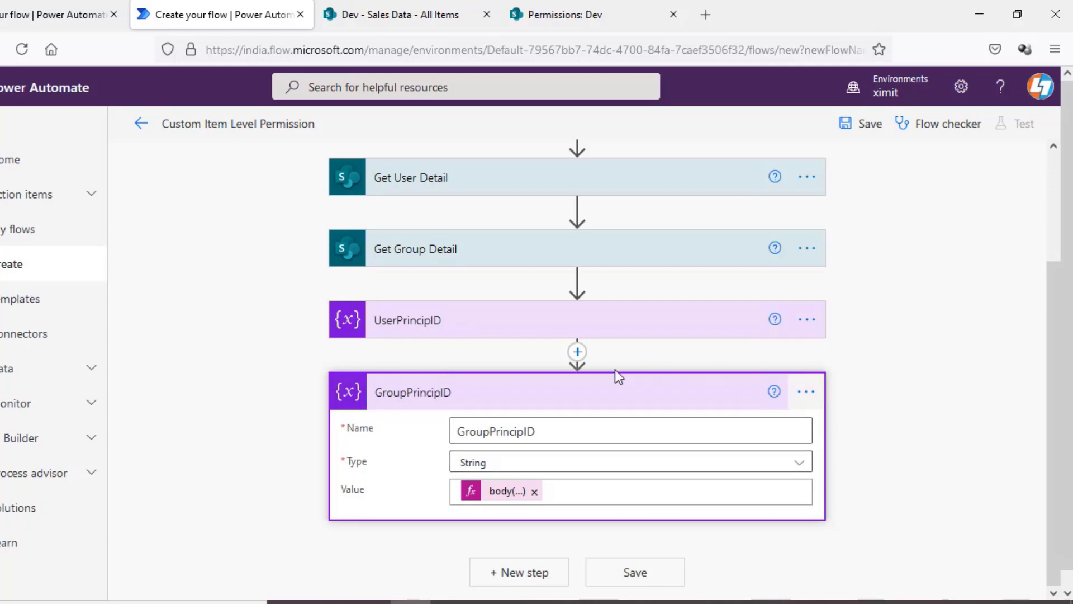
pyautogui.click(577, 394)
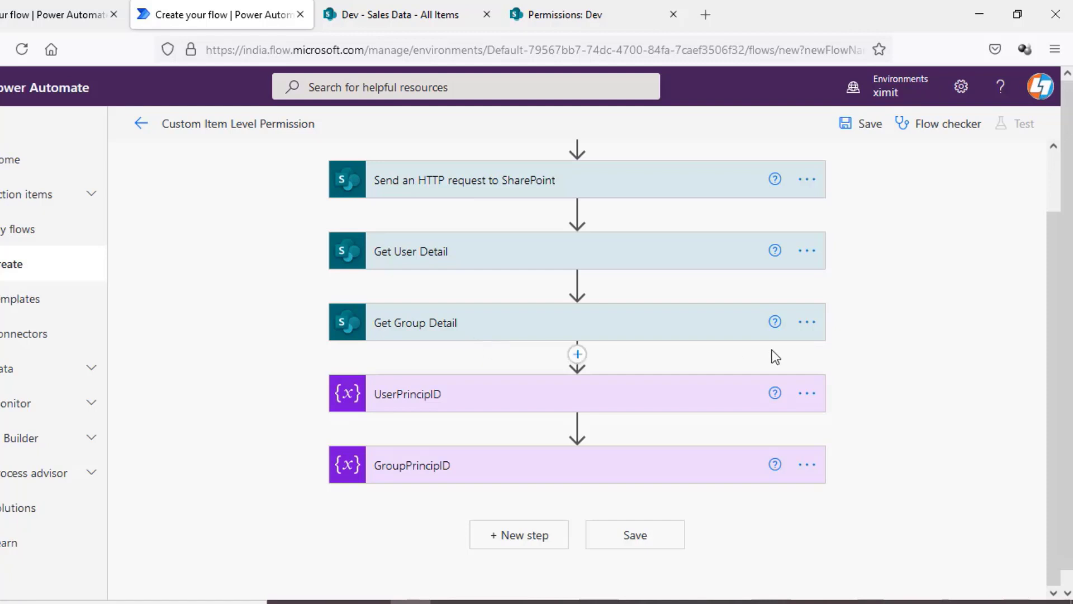
# Add a Send an HTTP request to SharePoint action after GroupPrincipID, finding it with the search term http.
pyautogui.click(546, 535)
pyautogui.moveTo(1053, 229); pyautogui.dragTo(1054, 323)
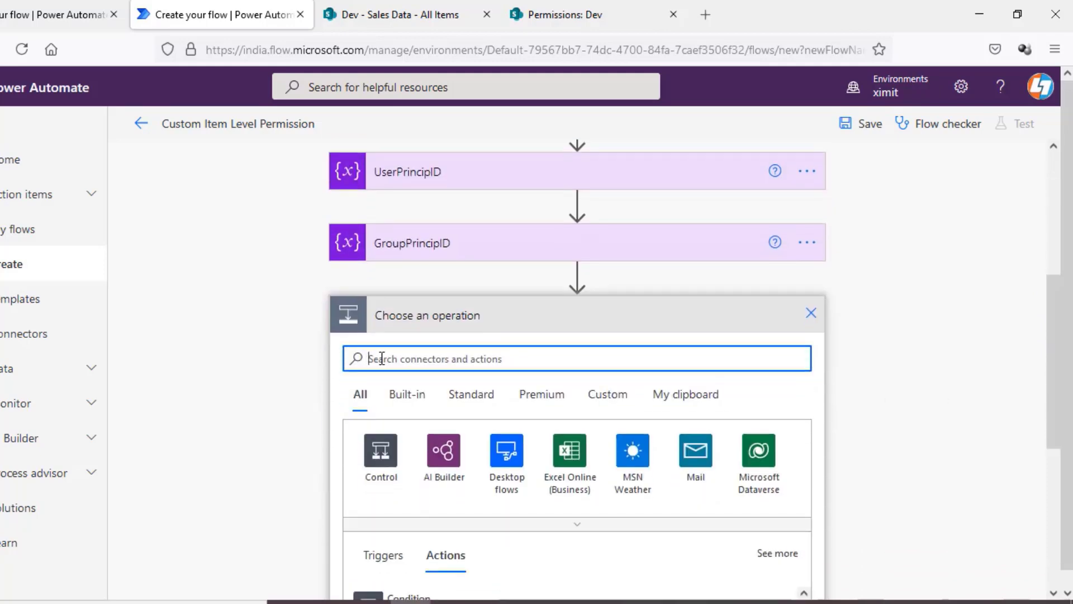
pyautogui.write('htt')
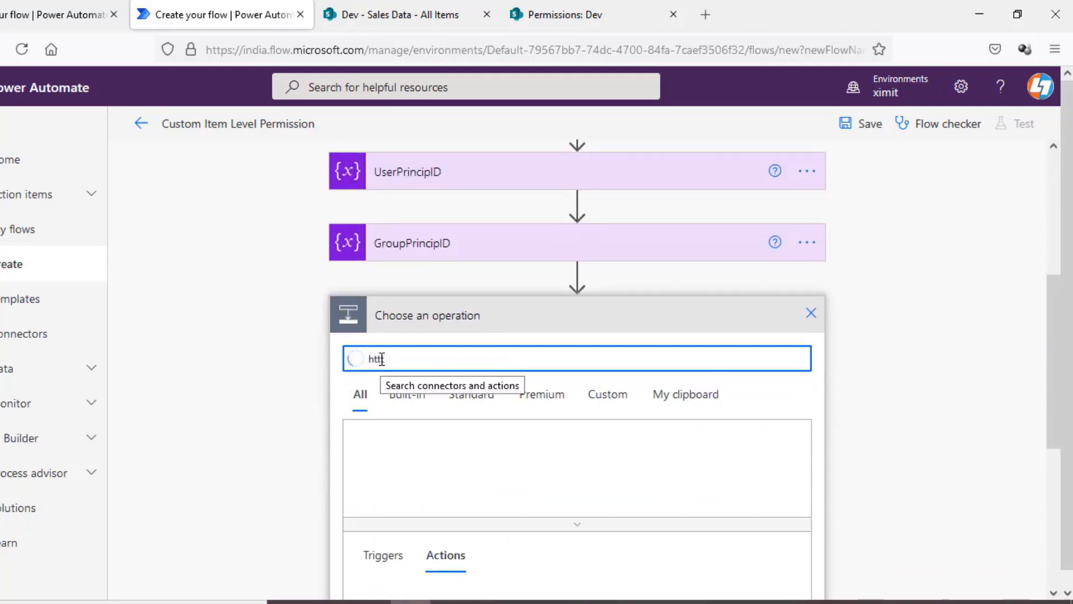
pyautogui.write('p')
pyautogui.scroll(-2, 436, 441)
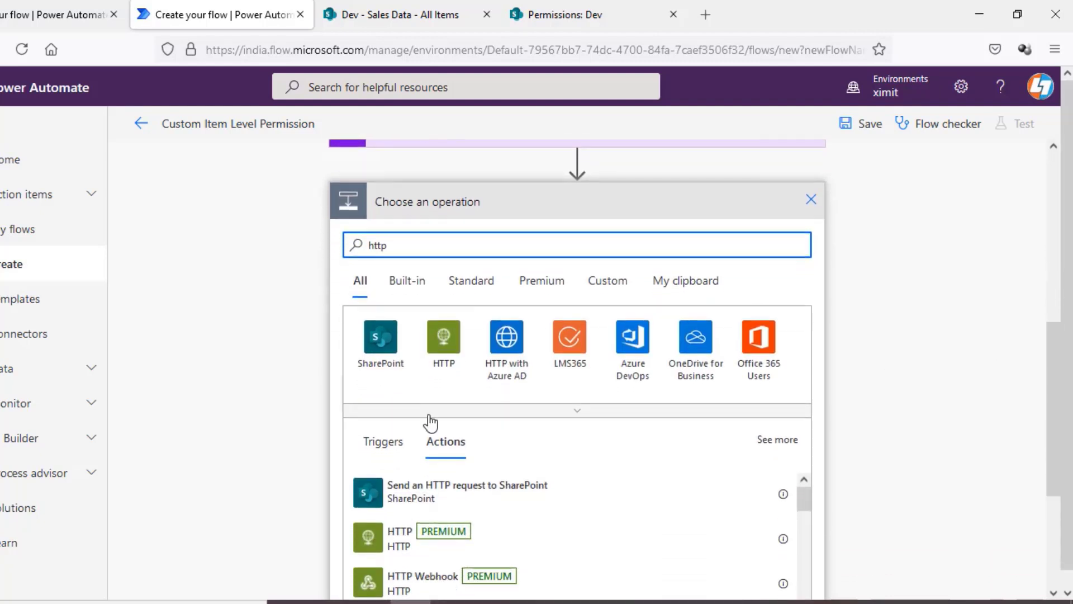
pyautogui.click(487, 507)
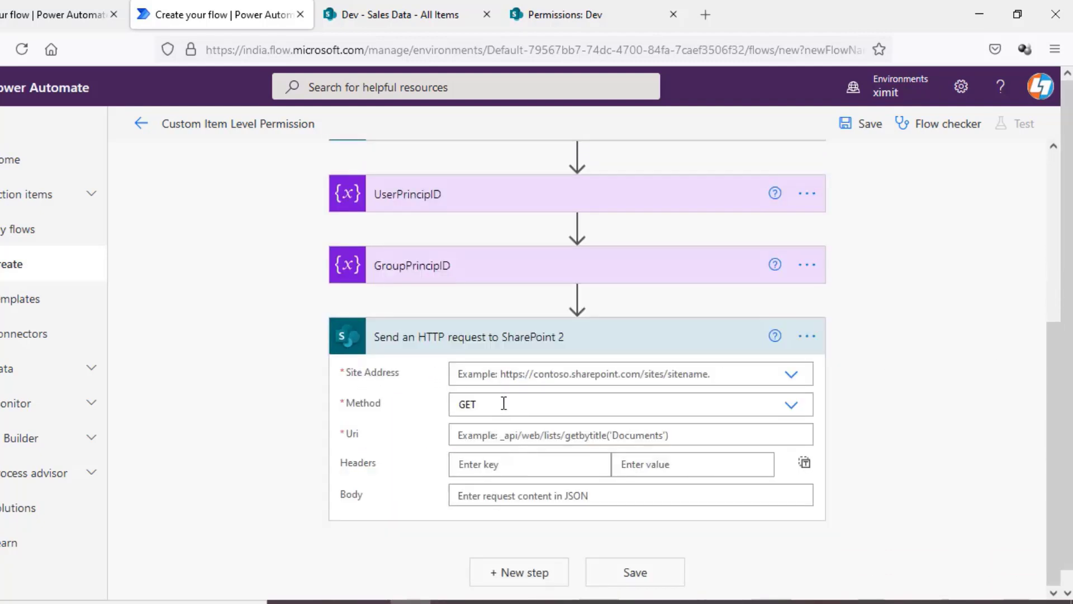
# Set the new HTTP request's site address to the Dev site and its method to POST.
pyautogui.click(789, 376)
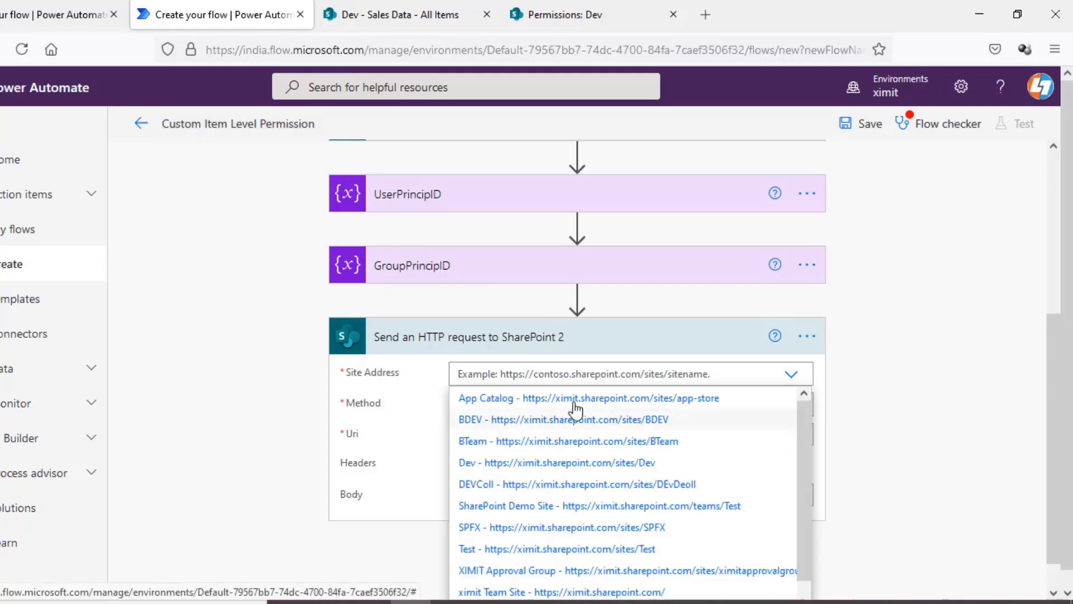
pyautogui.click(641, 471)
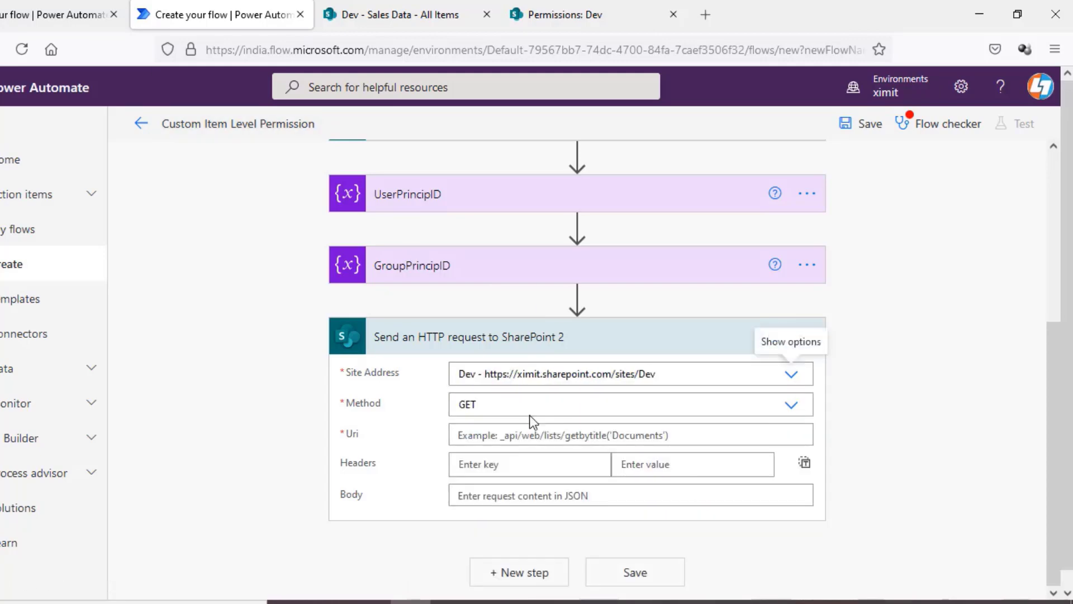
pyautogui.click(531, 412)
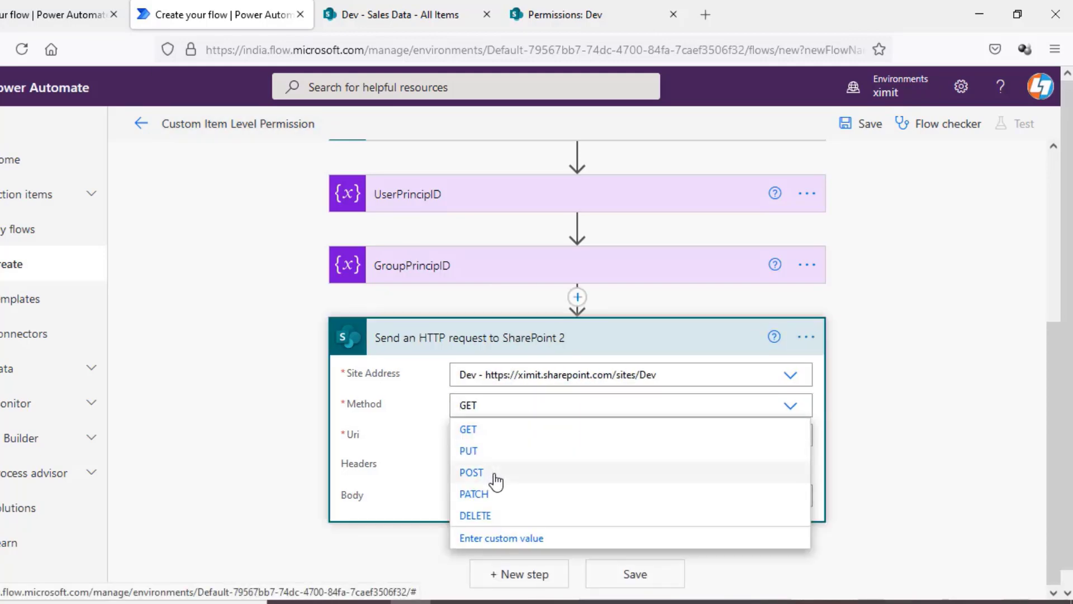
pyautogui.click(495, 477)
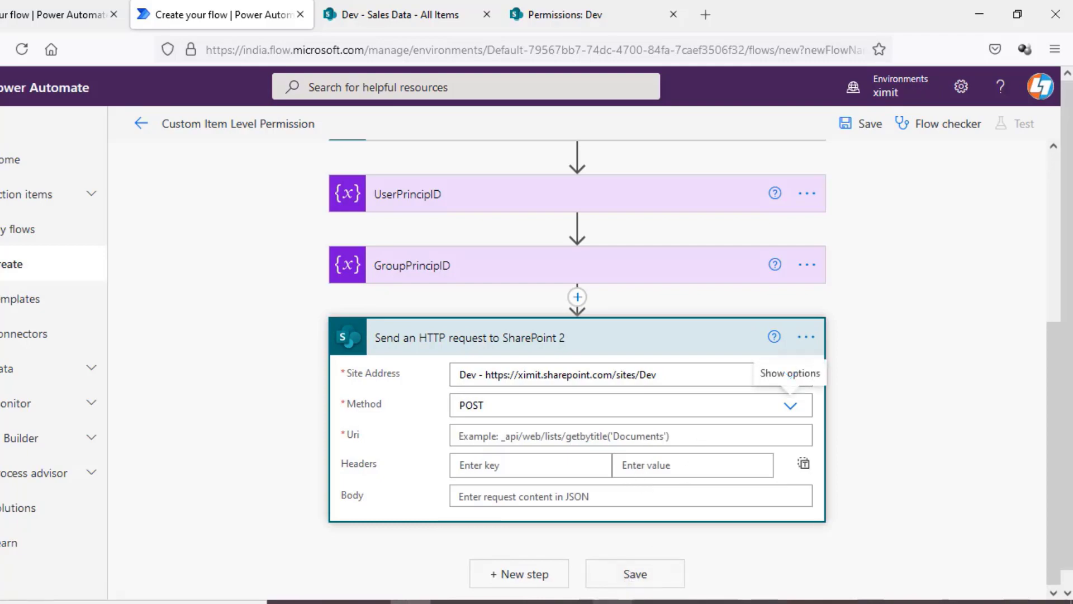
# Switch to Notepad and examine the addroleassignment endpoint's principalid and roledefid parameters and the list of role definition IDs.
pyautogui.click(573, 602)
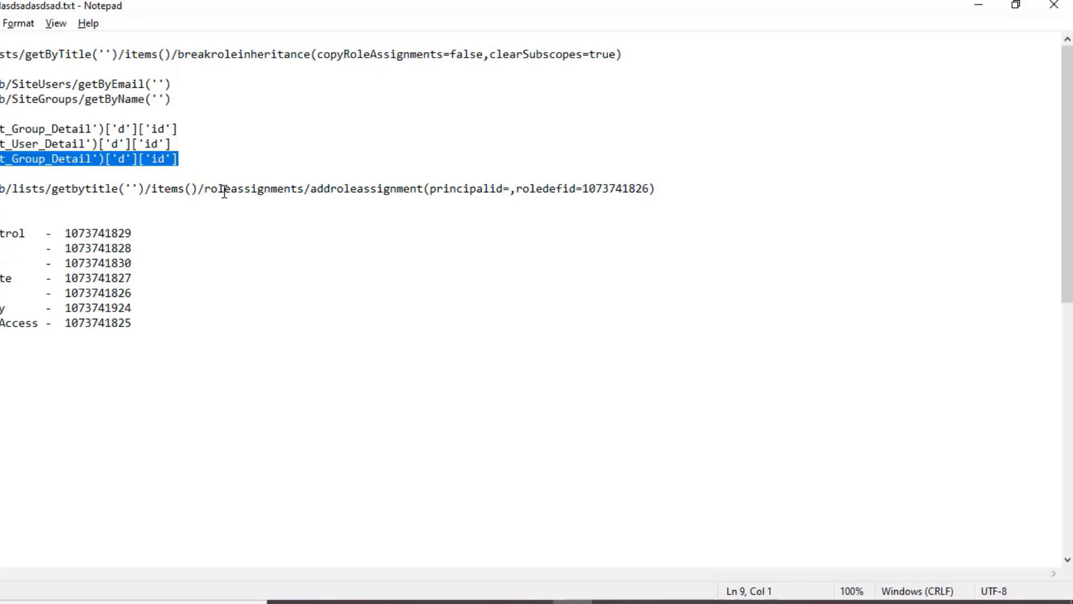
pyautogui.moveTo(218, 189); pyautogui.dragTo(328, 216)
pyautogui.moveTo(316, 190); pyautogui.dragTo(399, 194)
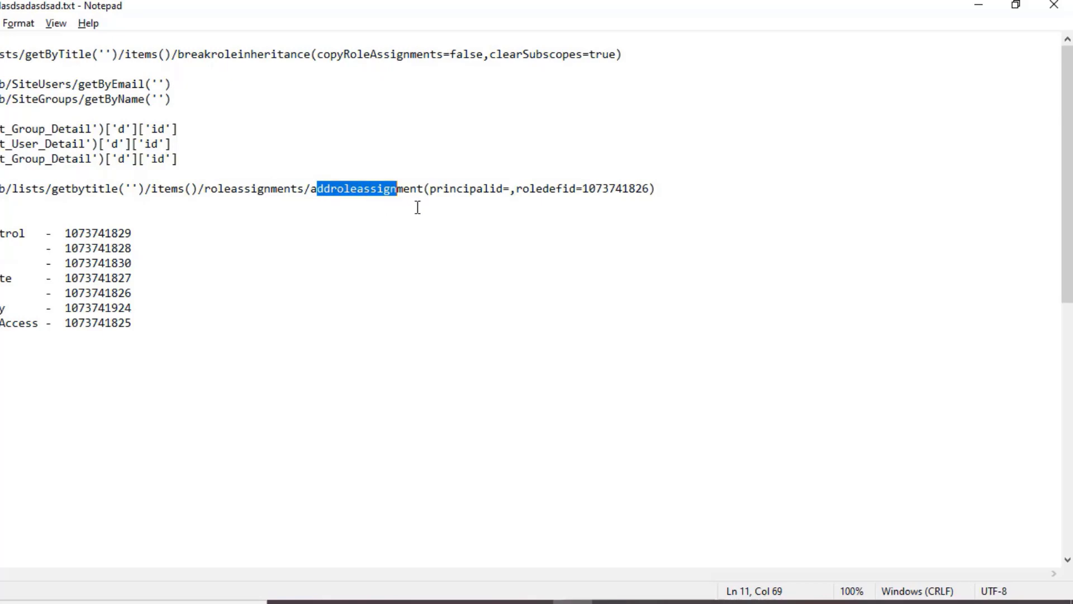
pyautogui.moveTo(440, 191); pyautogui.dragTo(503, 193)
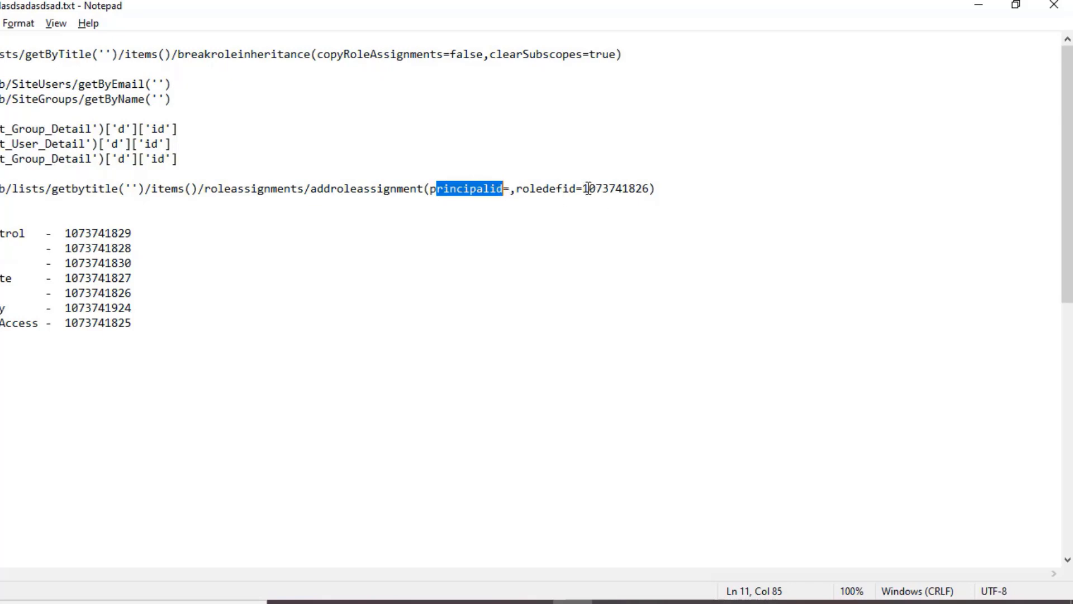
pyautogui.moveTo(586, 188); pyautogui.dragTo(644, 188)
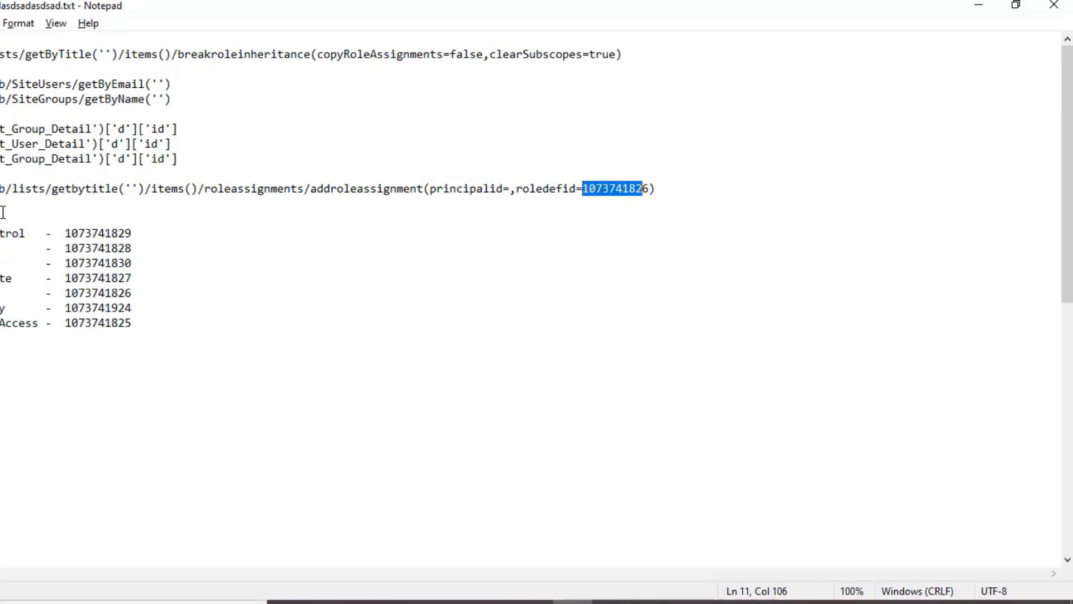
pyautogui.moveTo(84, 219); pyautogui.dragTo(84, 331)
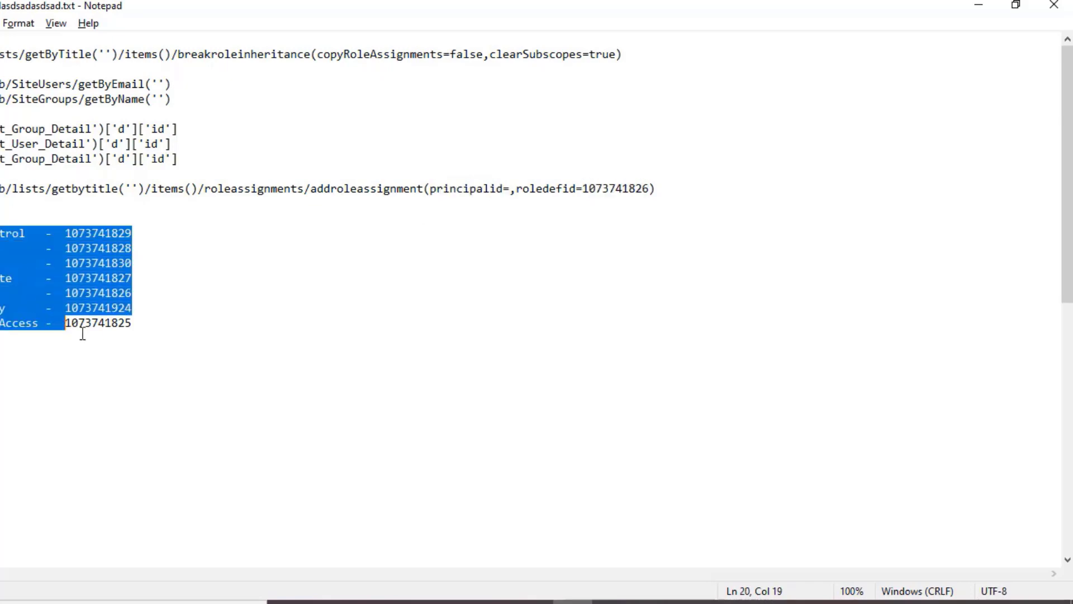
pyautogui.click(133, 345)
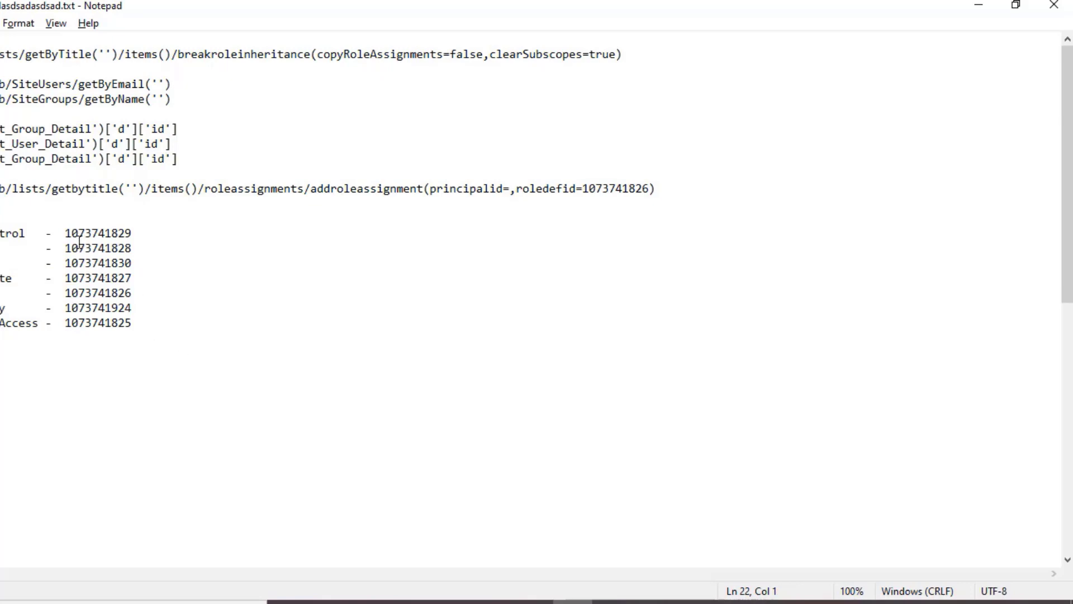
pyautogui.moveTo(65, 233); pyautogui.dragTo(146, 316)
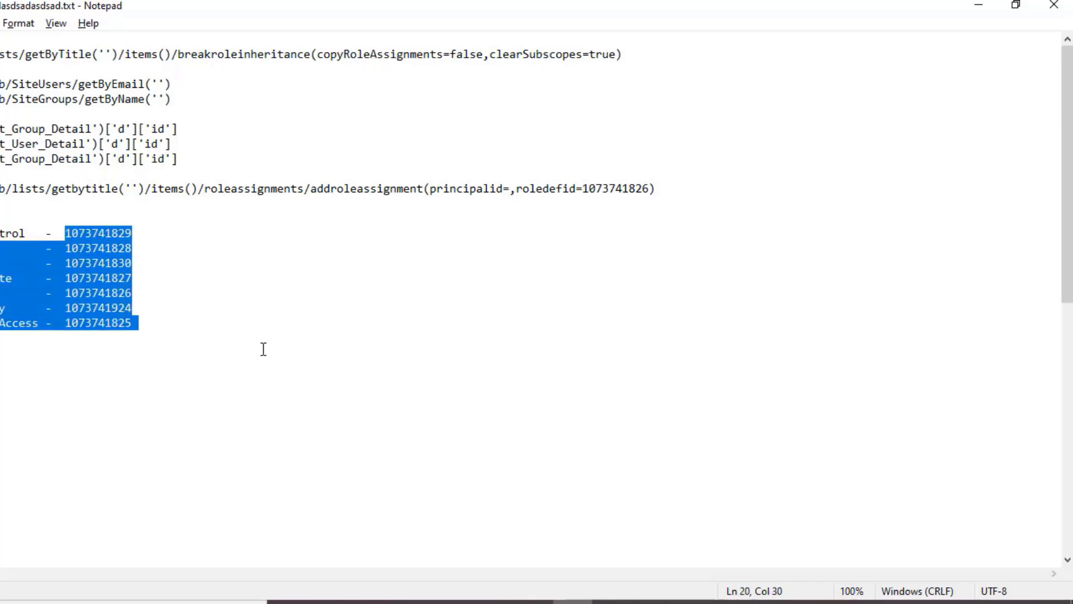
pyautogui.click(208, 350)
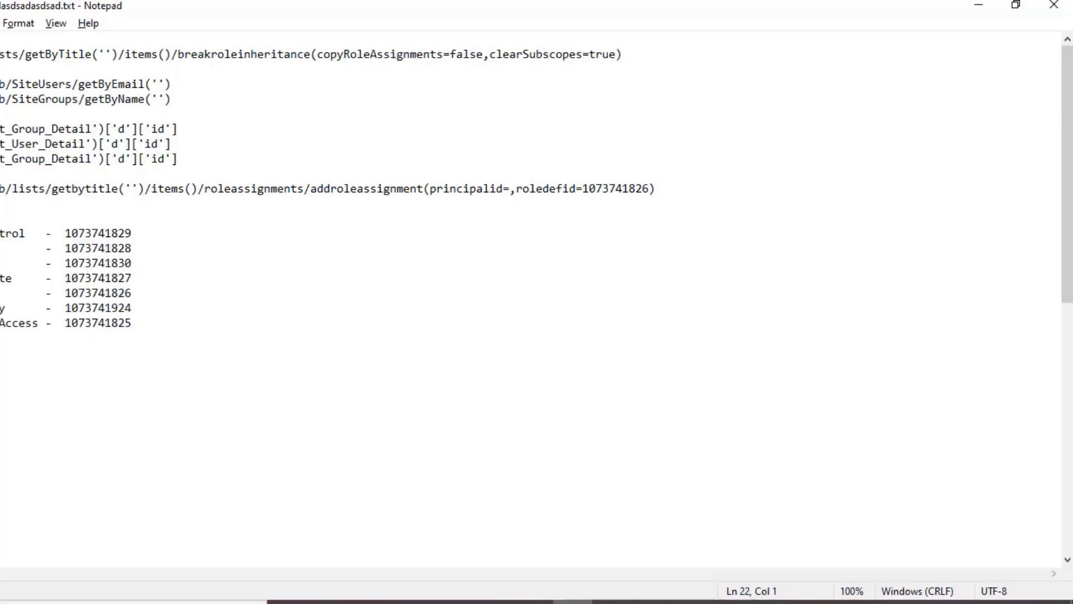
pyautogui.moveTo(78, 229); pyautogui.dragTo(118, 232)
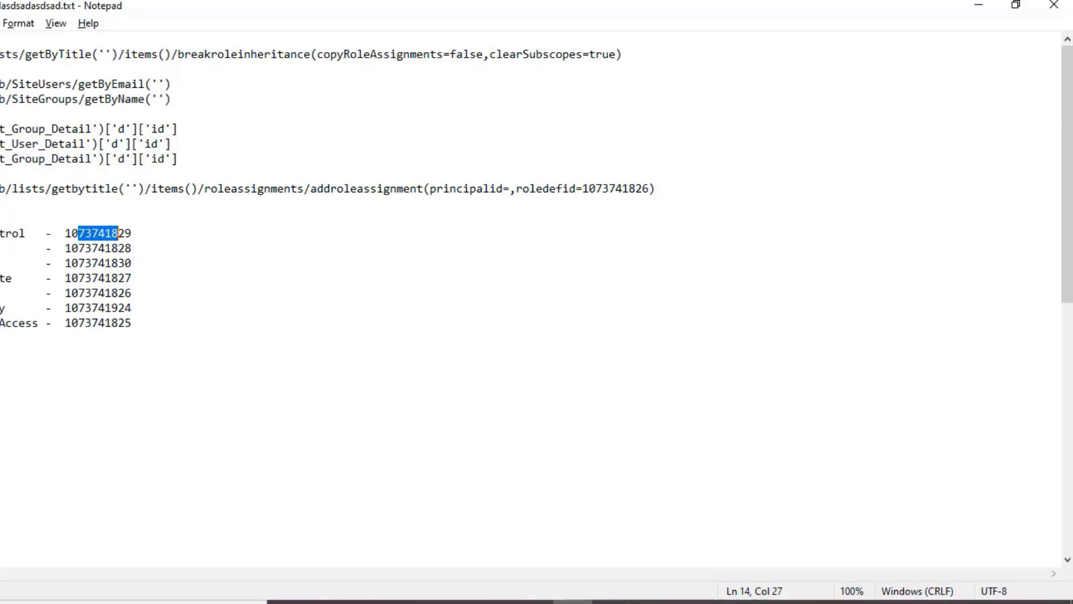
pyautogui.click(118, 233)
pyautogui.moveTo(64, 278); pyautogui.dragTo(134, 279)
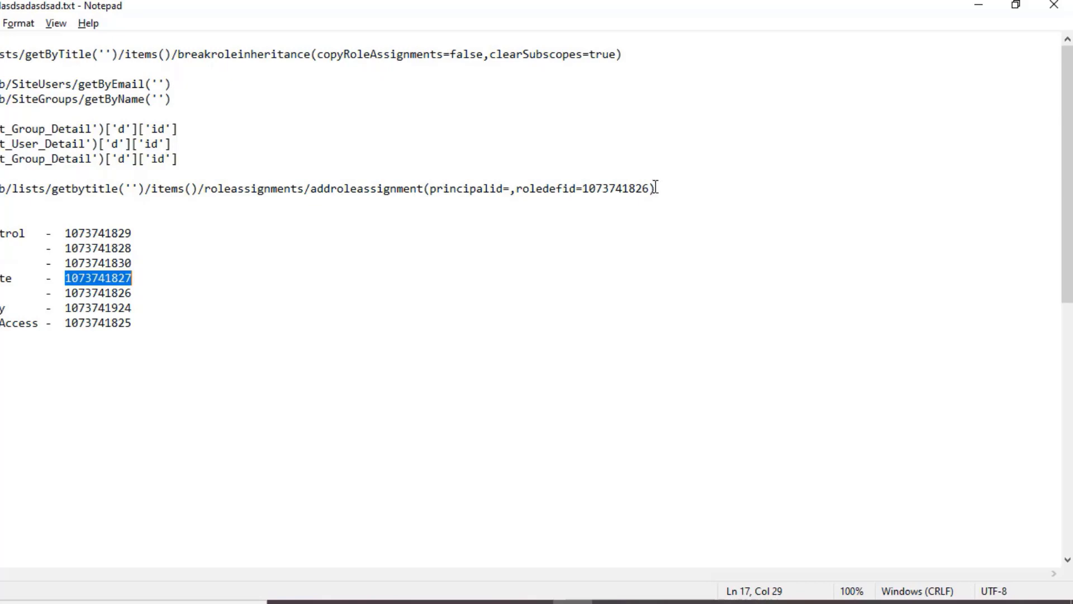
# Copy the addroleassignment endpoint from Notepad into the Uri of Send an HTTP request to SharePoint 2 and enter Sales Data as the getbytitle list name.
pyautogui.moveTo(656, 188); pyautogui.dragTo(1, 189)
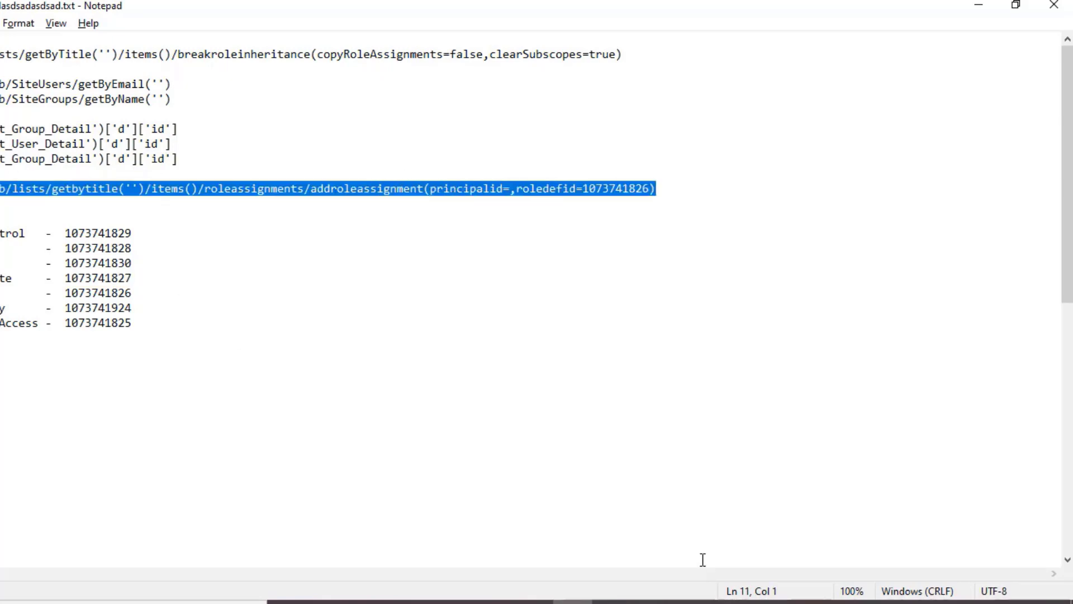
pyautogui.hotkey('alt', 'Tab')
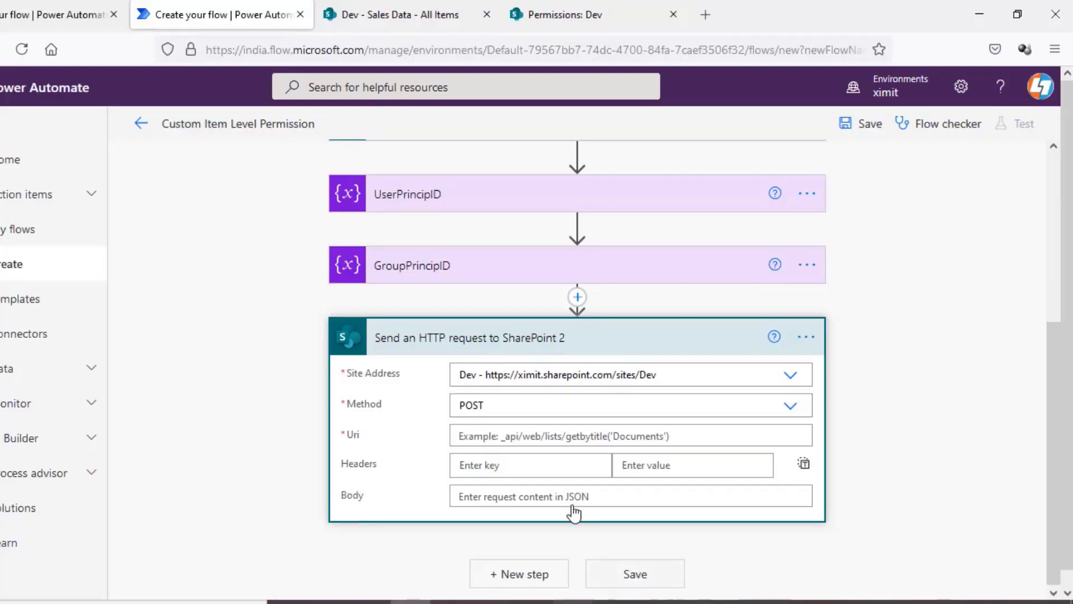
pyautogui.click(531, 435)
pyautogui.hotkey('ctrl', 'v')
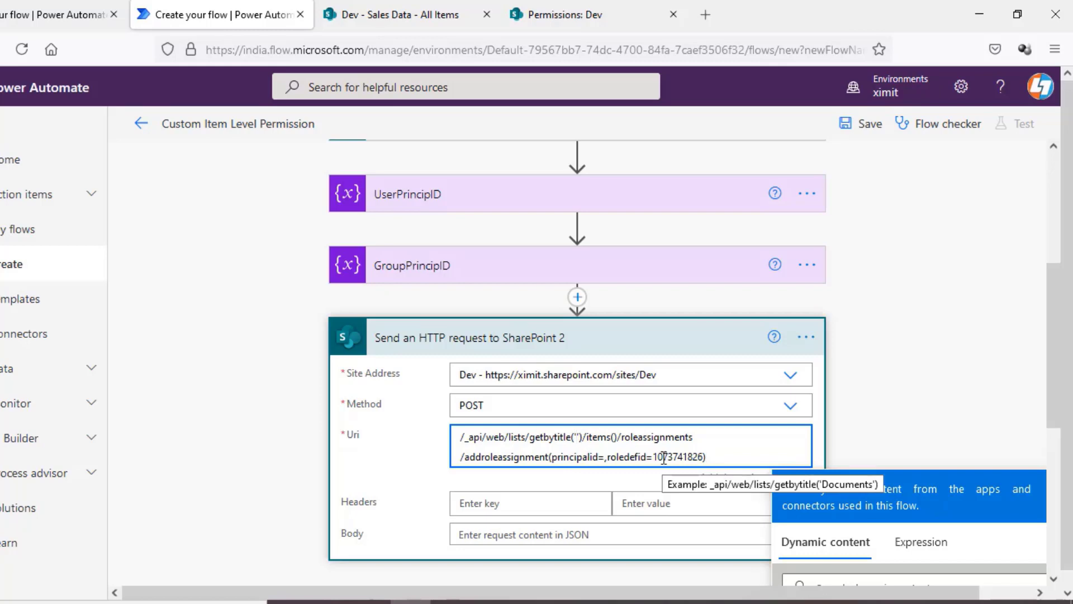
pyautogui.write('Sales ')
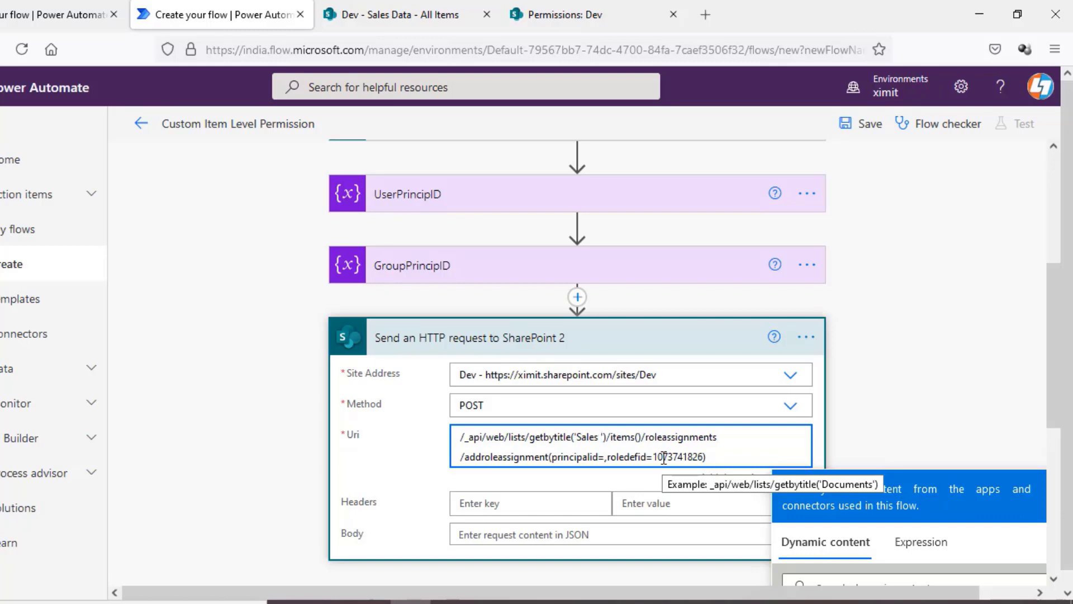
pyautogui.write('Data')
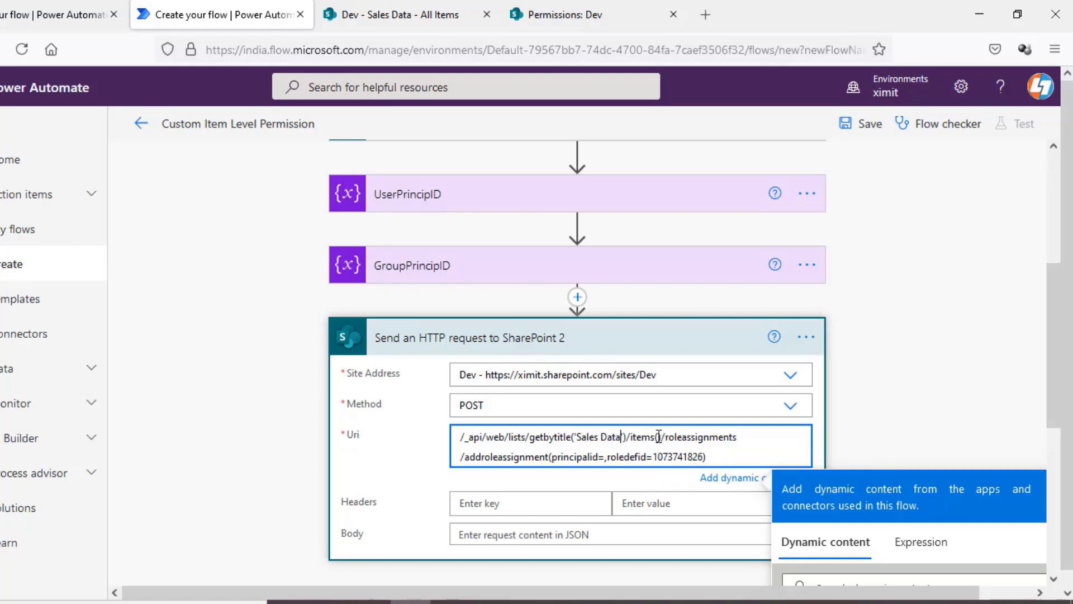
# Insert the trigger's ID dynamic content inside items() in the Uri, finding it with the search term id.
pyautogui.click(657, 436)
pyautogui.scroll(-3, 969, 411)
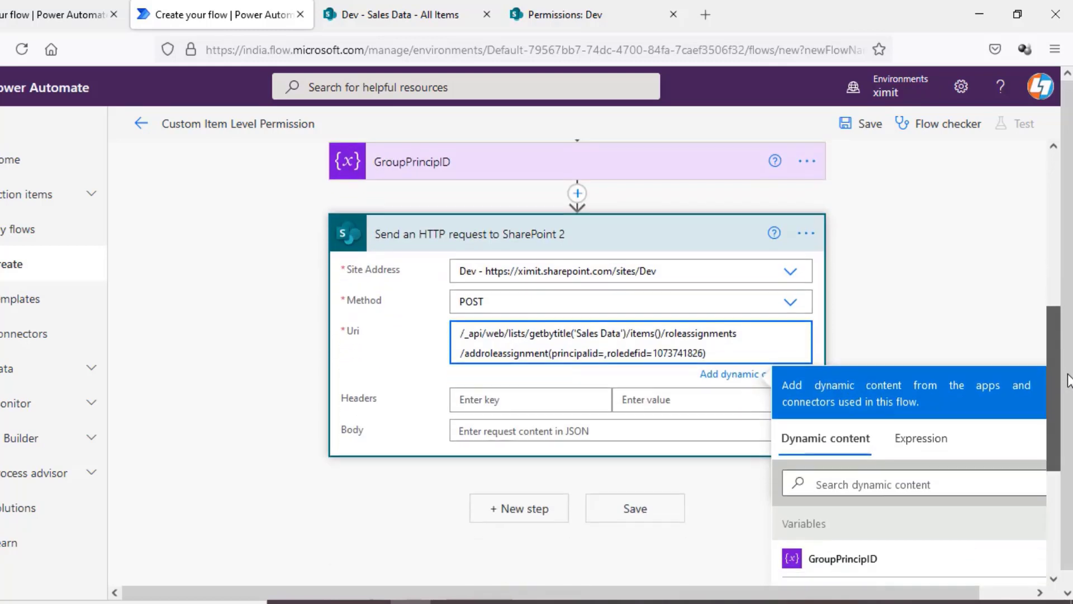
pyautogui.click(964, 425)
pyautogui.write('id')
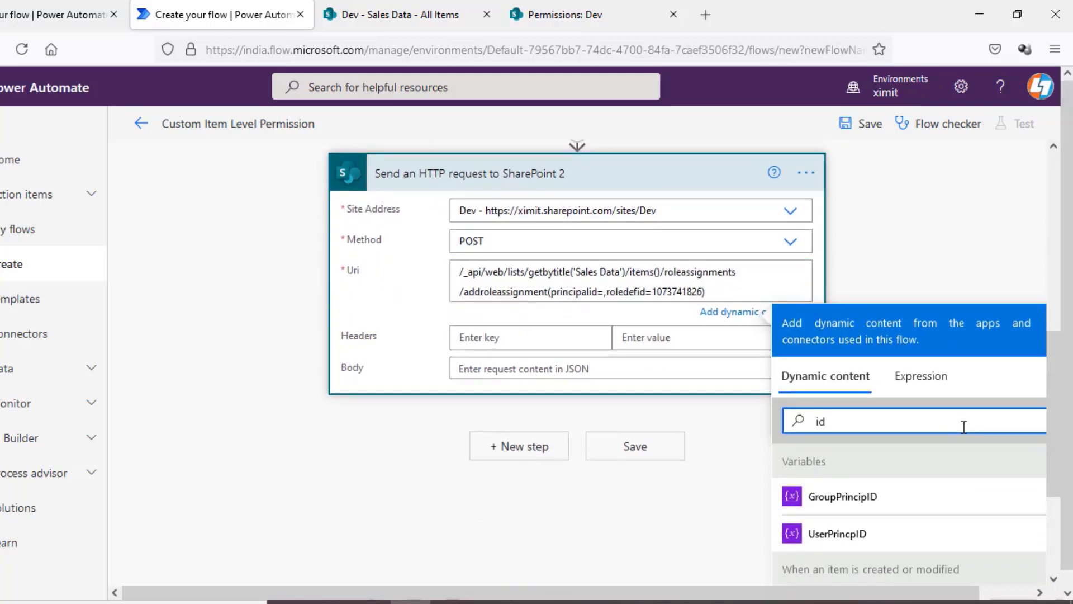
pyautogui.scroll(-2, 1054, 369)
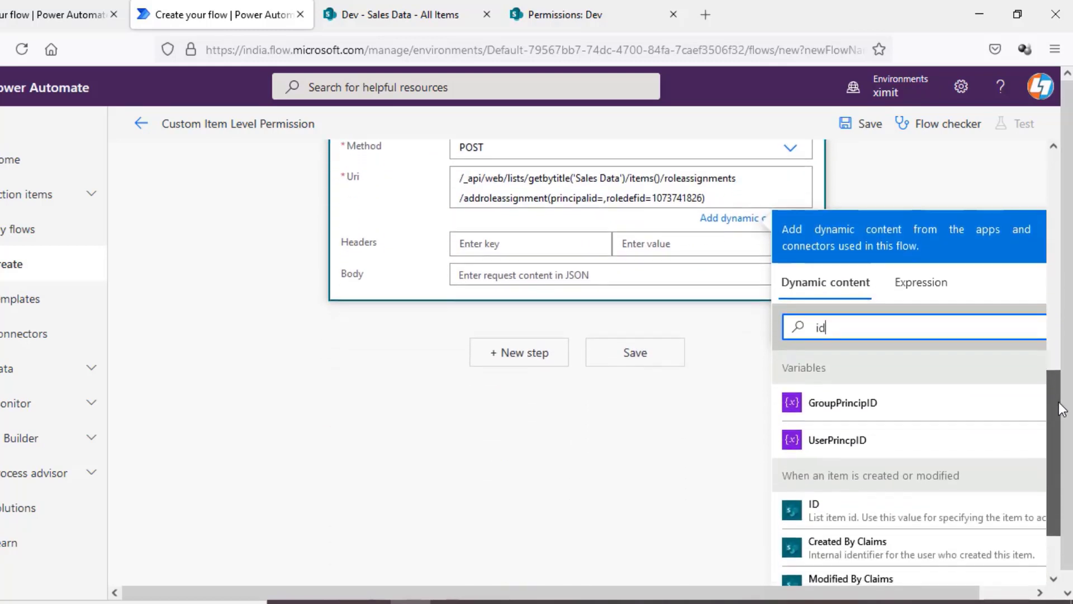
pyautogui.click(916, 511)
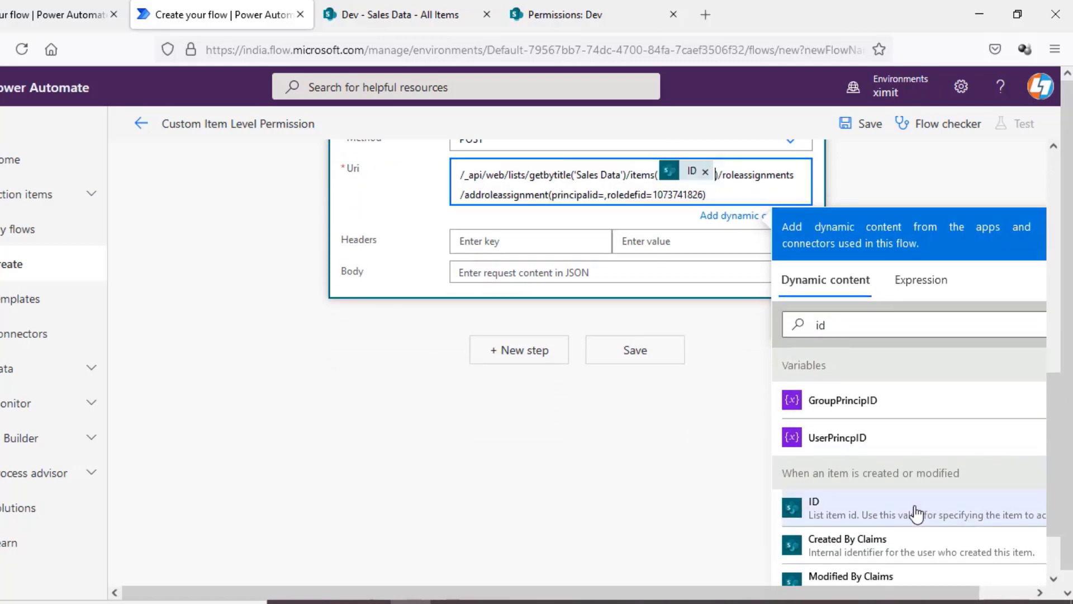
# Insert the UserPrincpID variable as the principalid value in the addroleassignment Uri.
pyautogui.click(605, 194)
pyautogui.click(859, 326)
pyautogui.doubleClick(858, 325)
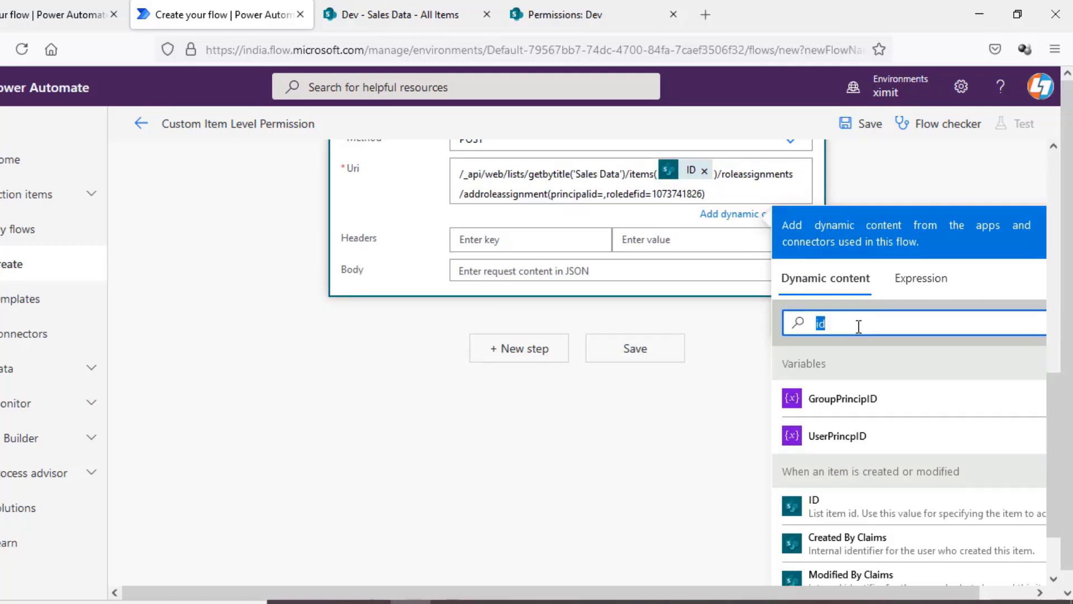
pyautogui.click(849, 446)
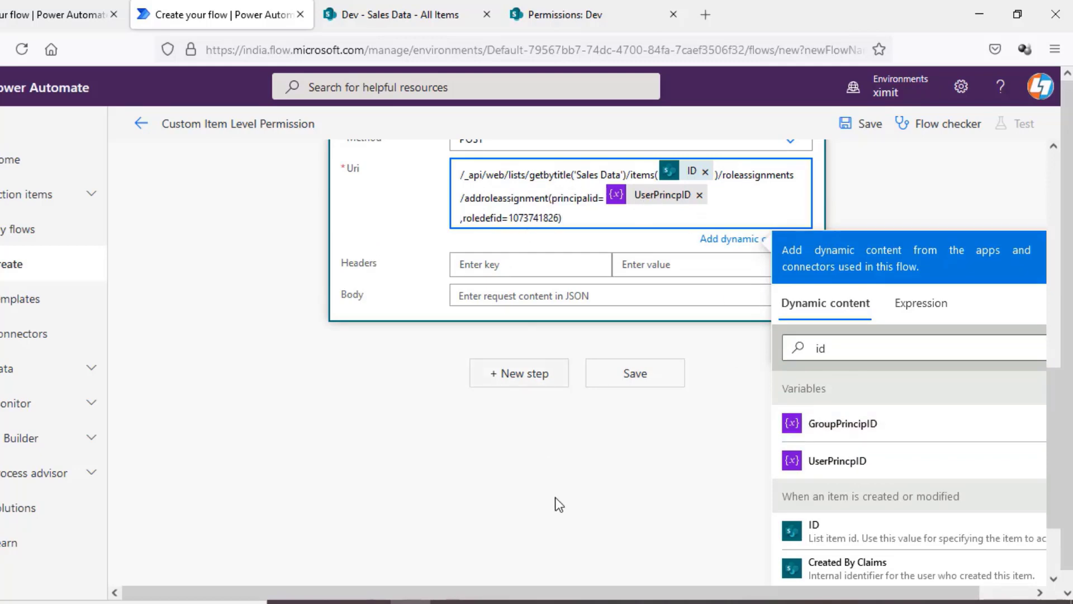
pyautogui.hotkey('alt', 'Tab')
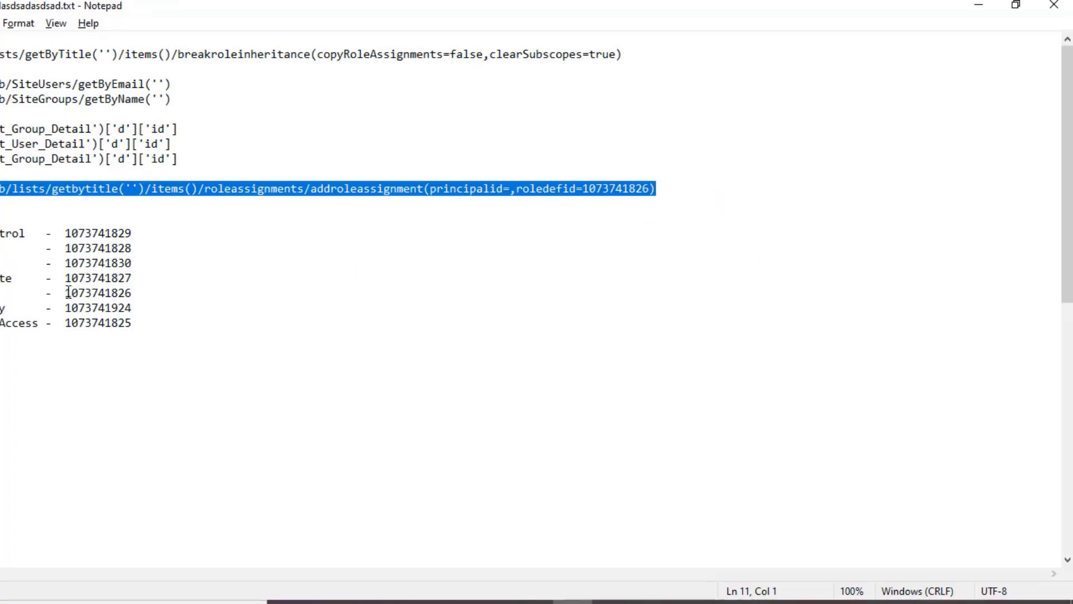
pyautogui.moveTo(66, 293); pyautogui.dragTo(125, 295)
pyautogui.hotkey('ctrl', 'c')
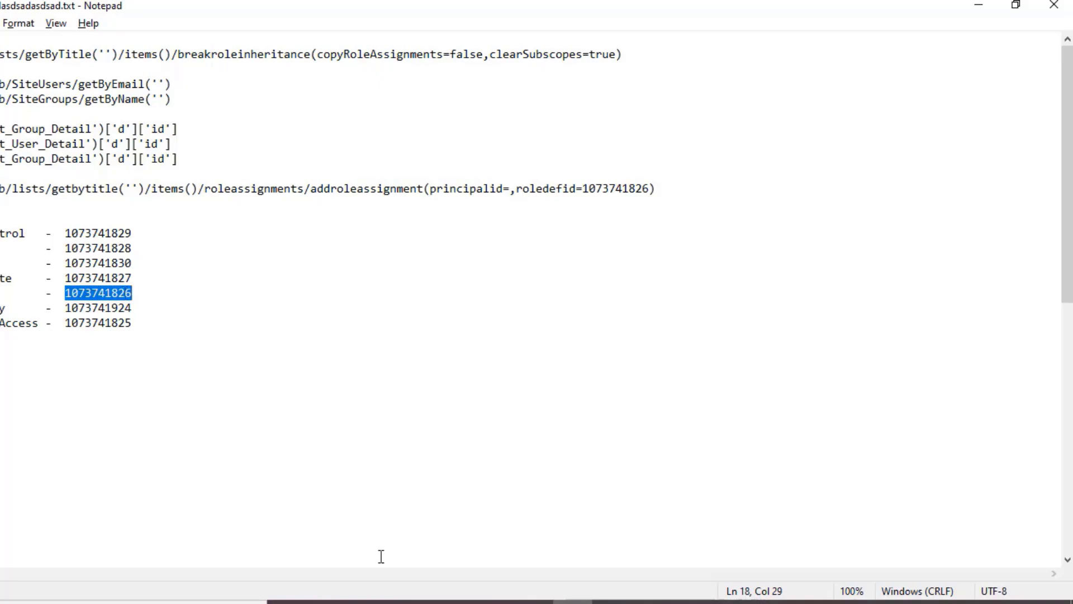
pyautogui.click(674, 602)
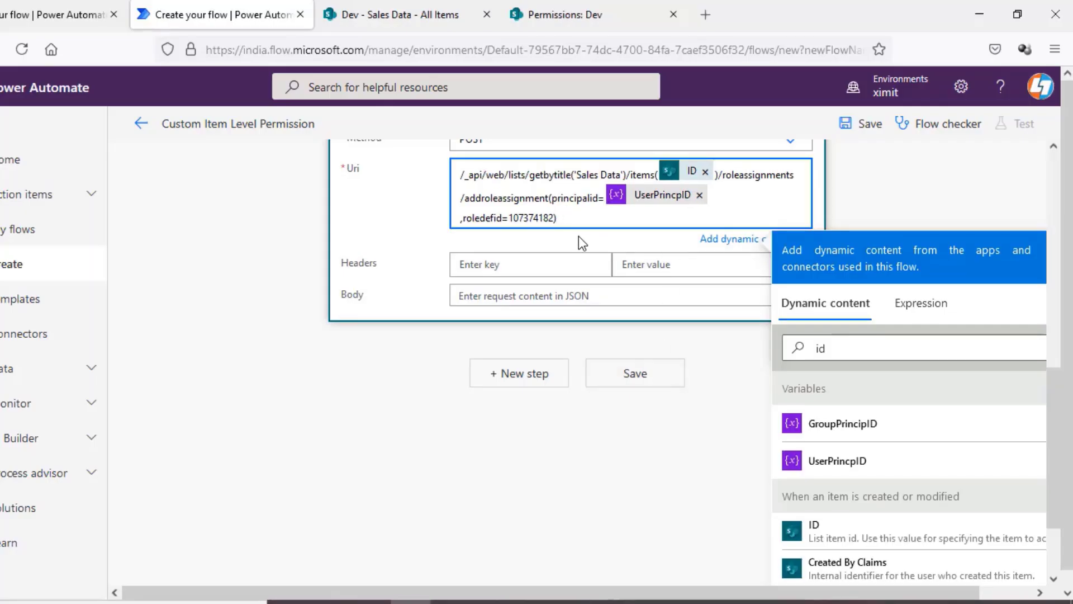
pyautogui.press('BackSpace')
pyautogui.press('BackSpace')
pyautogui.press('BackSpace')
pyautogui.press('BackSpace')
pyautogui.press('BackSpace')
pyautogui.press('BackSpace')
pyautogui.press('BackSpace')
pyautogui.press('BackSpace')
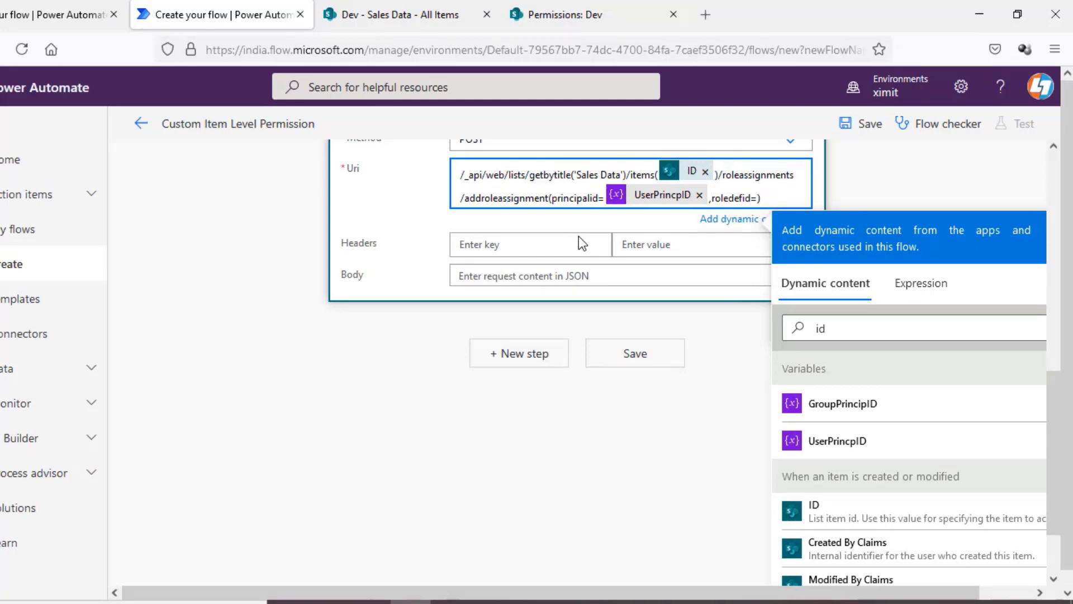
pyautogui.hotkey('ctrl', 'v')
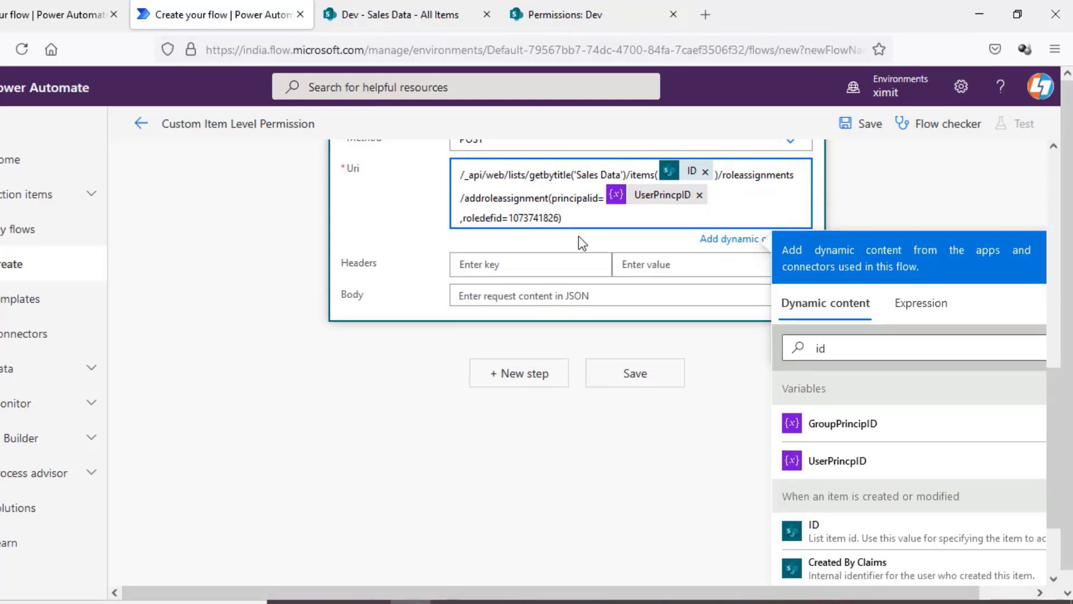
# Save the flow and rename the Send an HTTP request to SharePoint 2 action to Set User Permission.
pyautogui.click(937, 205)
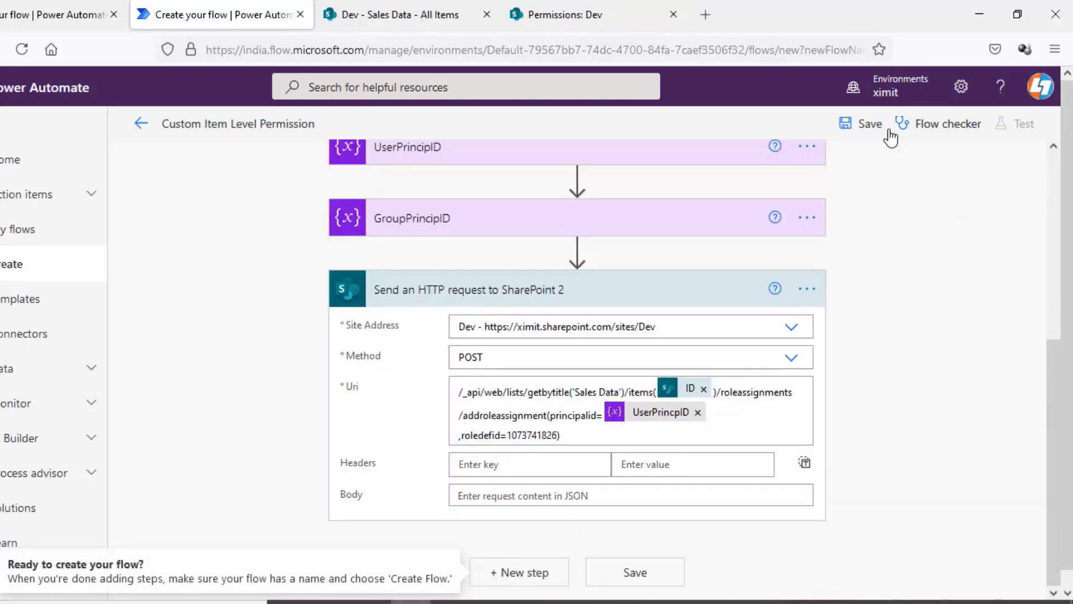
pyautogui.click(861, 124)
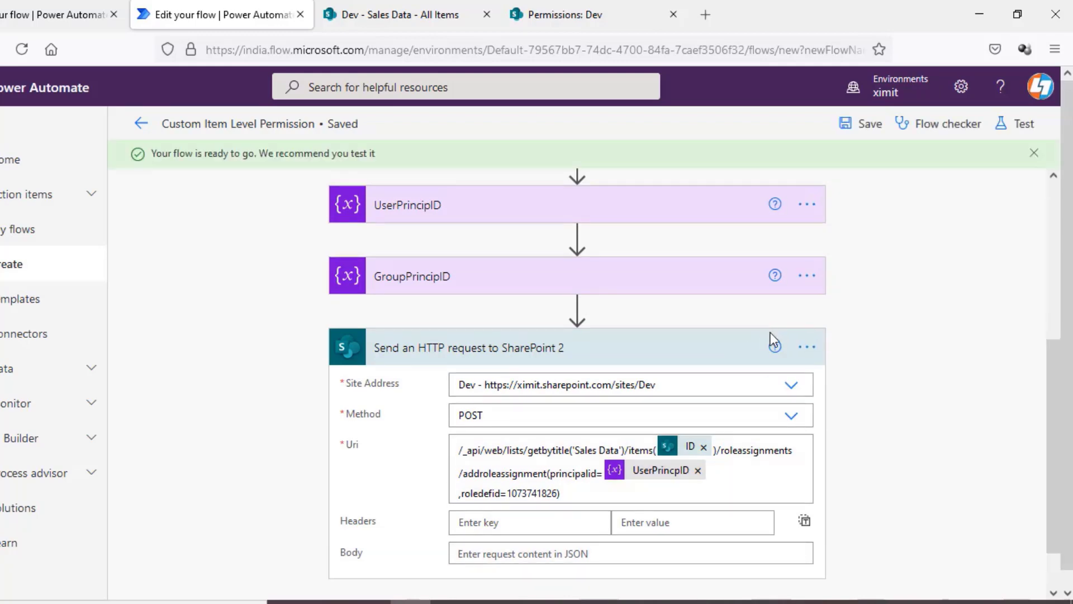
pyautogui.click(810, 350)
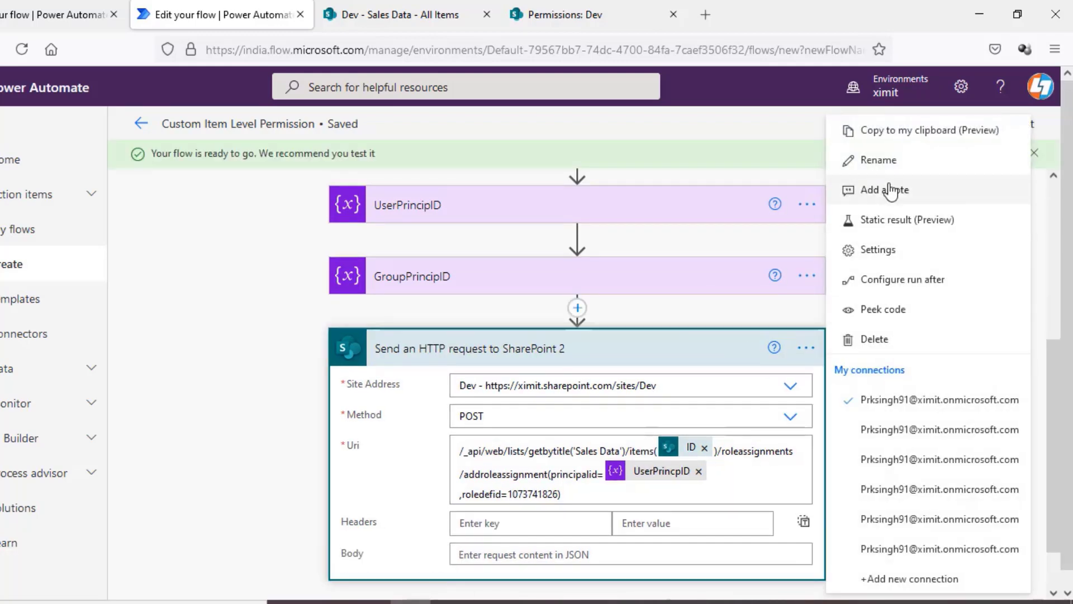
pyautogui.click(888, 167)
pyautogui.write('S')
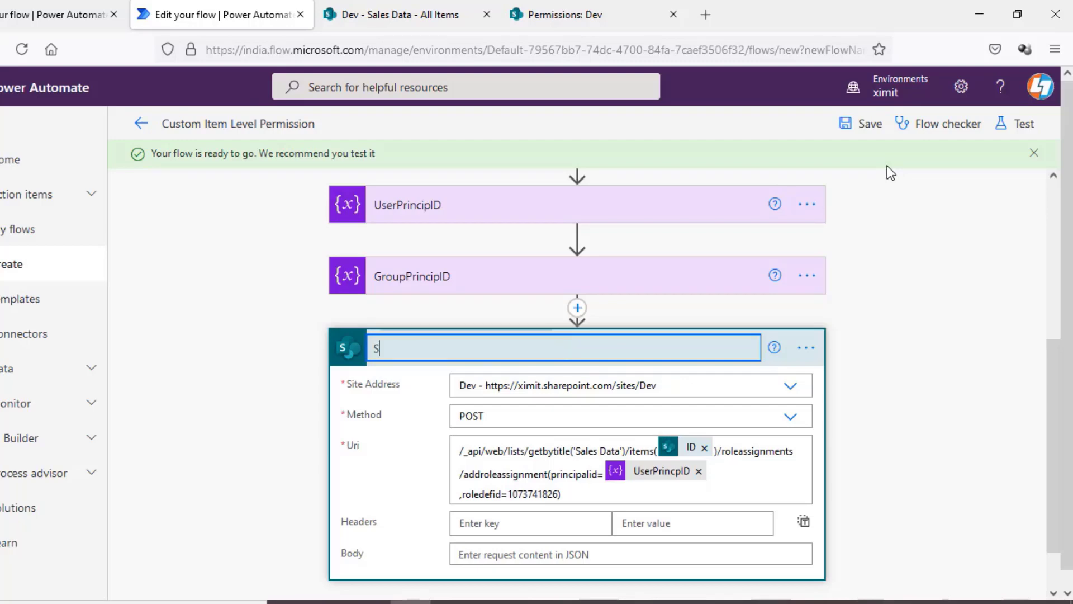
pyautogui.write('et User Permission')
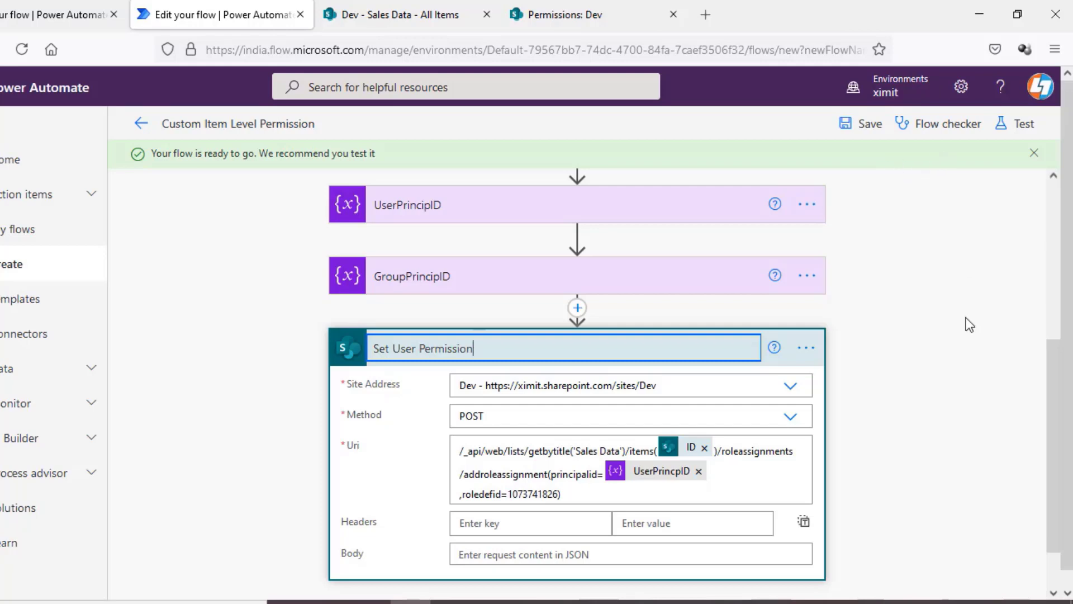
pyautogui.press('Return')
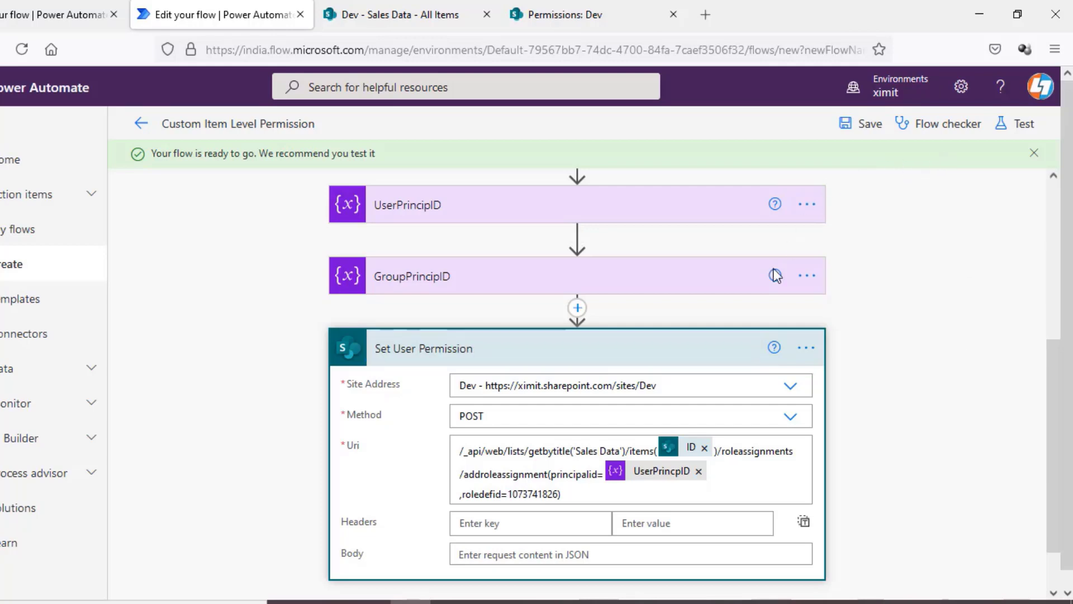
# Add a Send an HTTP request to SharePoint action after Set User Permission, finding it with the search term http.
pyautogui.click(641, 356)
pyautogui.click(527, 571)
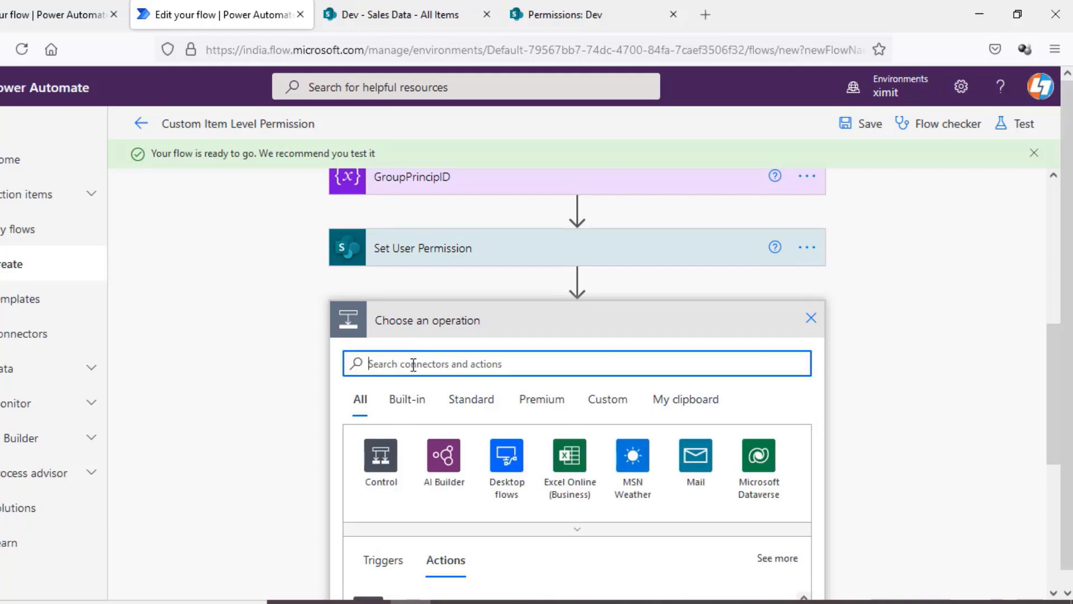
pyautogui.write('http')
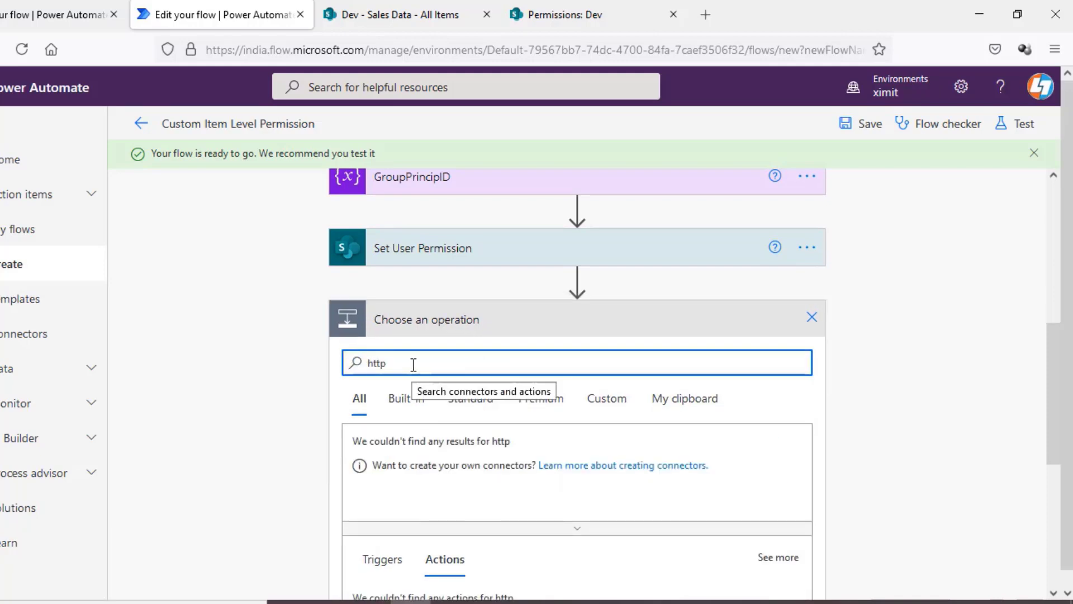
pyautogui.scroll(-2, 1054, 364)
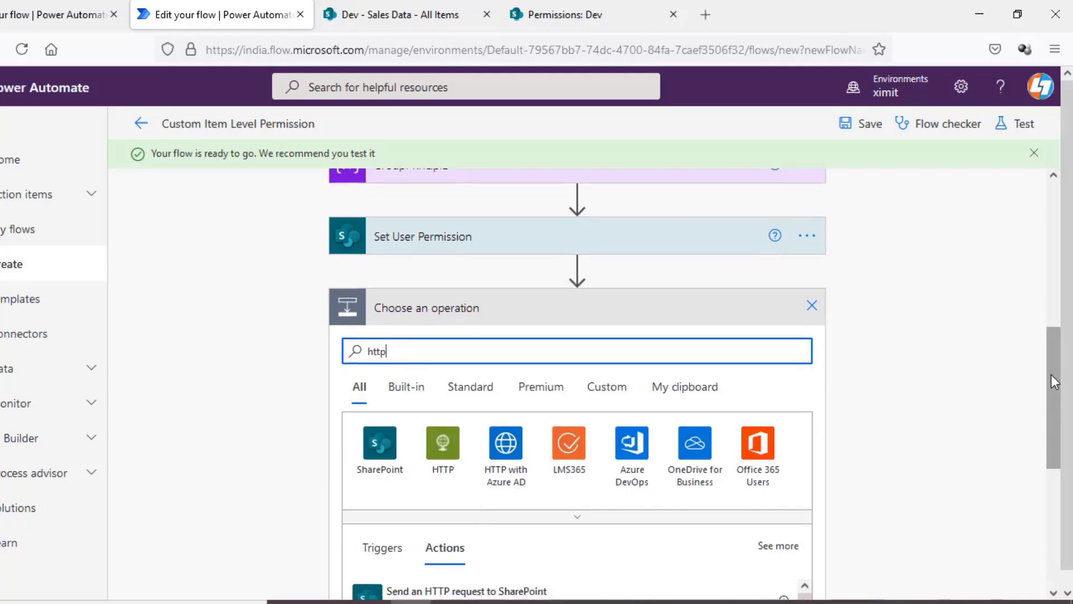
pyautogui.click(522, 507)
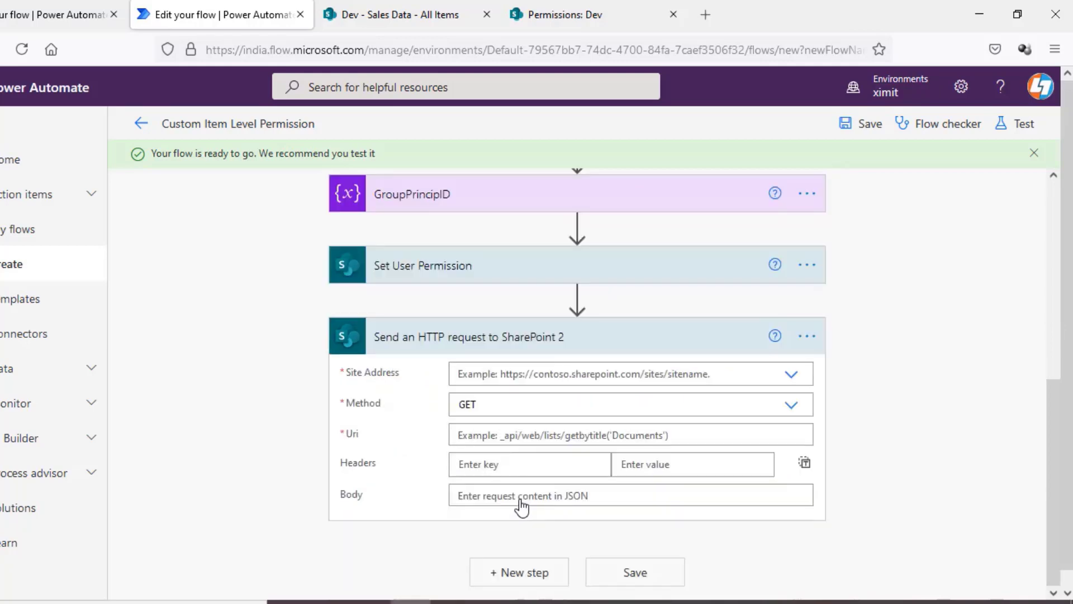
# Set the new HTTP request's site address to the Dev site and its method to POST.
pyautogui.click(720, 380)
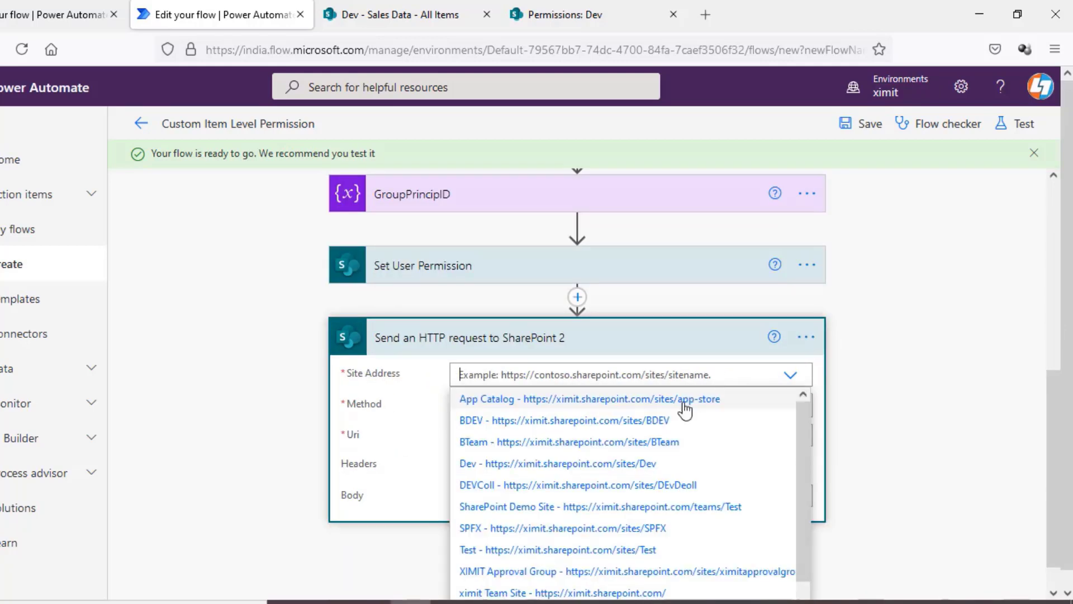
pyautogui.click(643, 473)
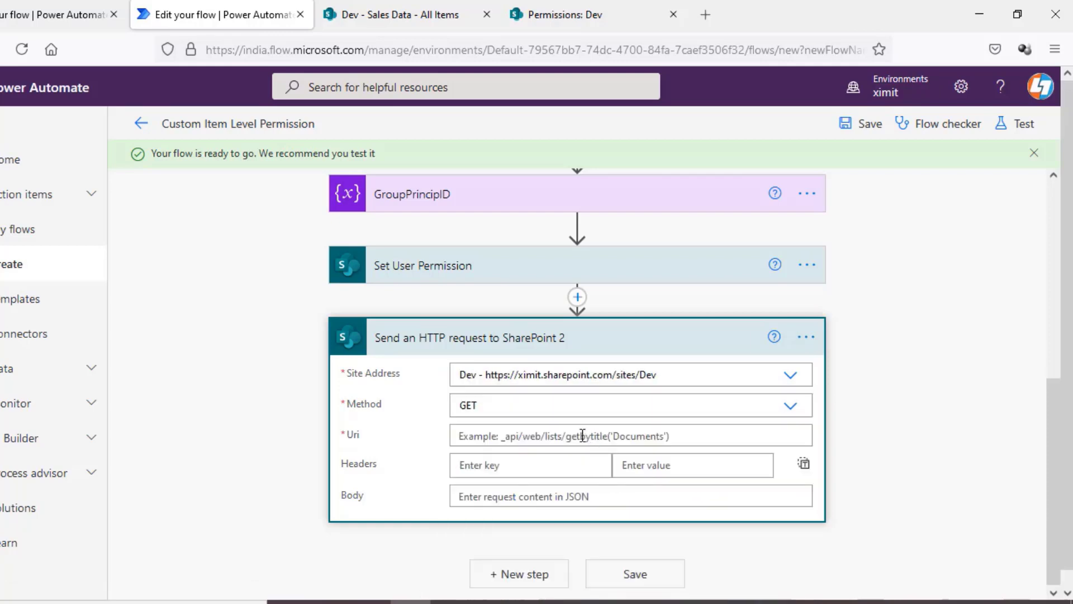
pyautogui.click(554, 410)
pyautogui.click(497, 474)
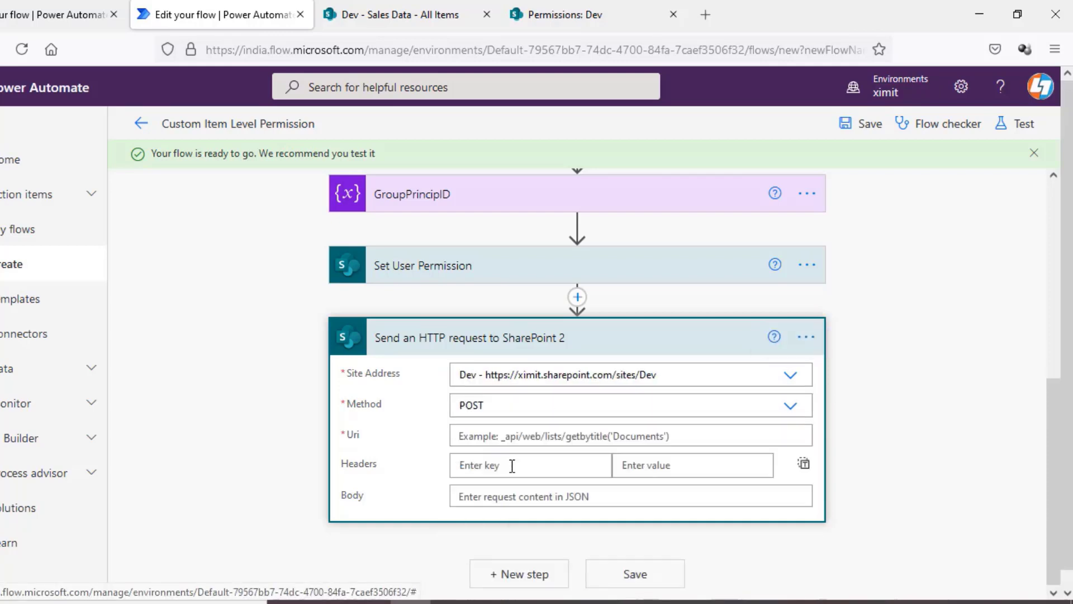
# Copy the addroleassignment endpoint from Notepad into the new request's Uri and enter Sales Data as the getbytitle list name.
pyautogui.click(529, 436)
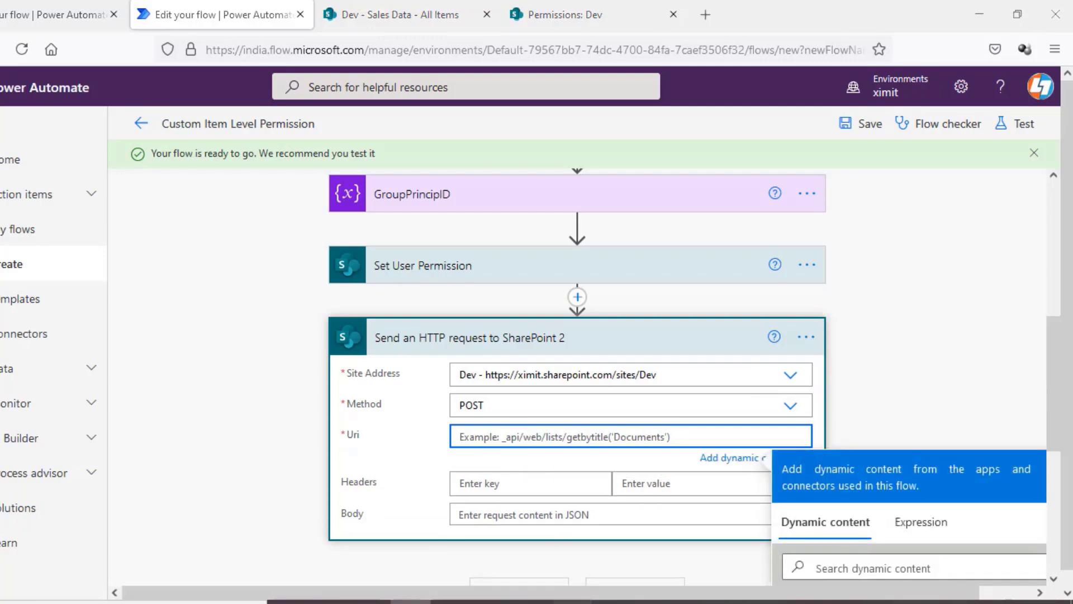
pyautogui.hotkey('alt', 'Tab')
pyautogui.moveTo(687, 198); pyautogui.dragTo(1, 190)
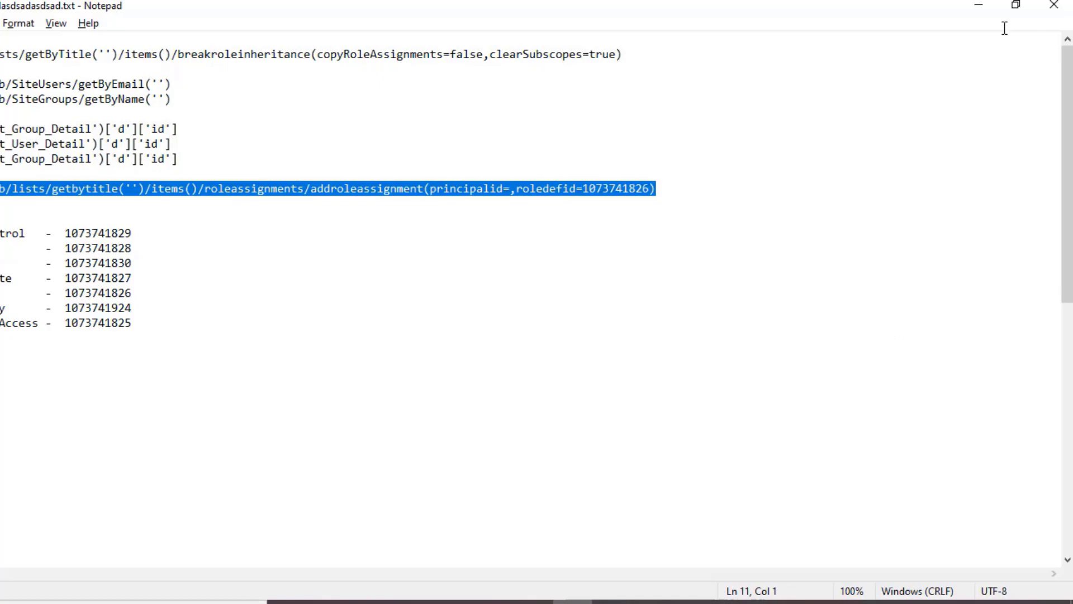
pyautogui.click(978, 7)
pyautogui.click(540, 439)
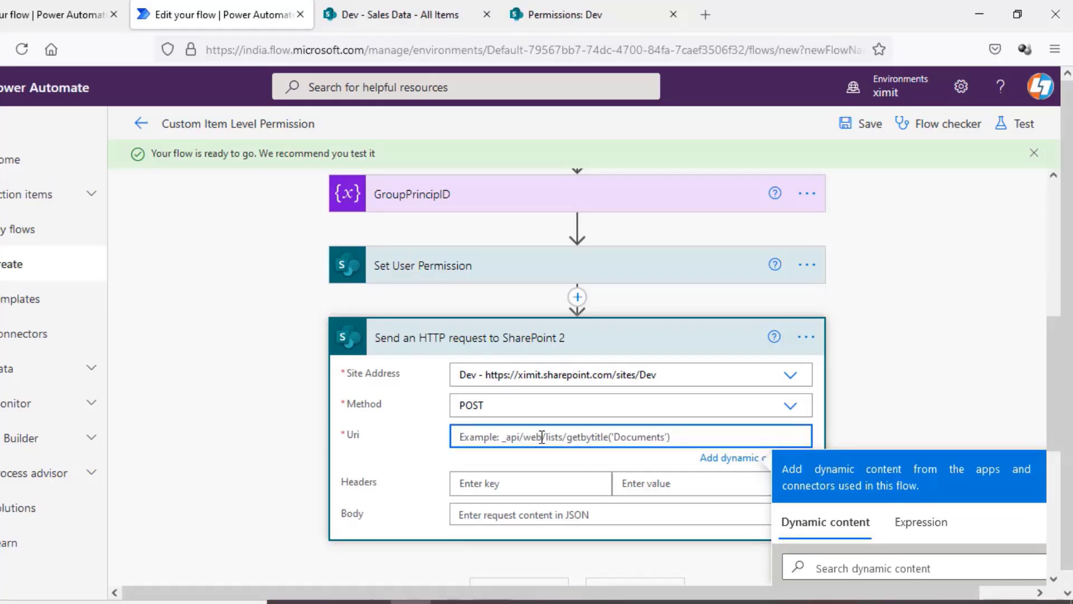
pyautogui.hotkey('ctrl', 'v')
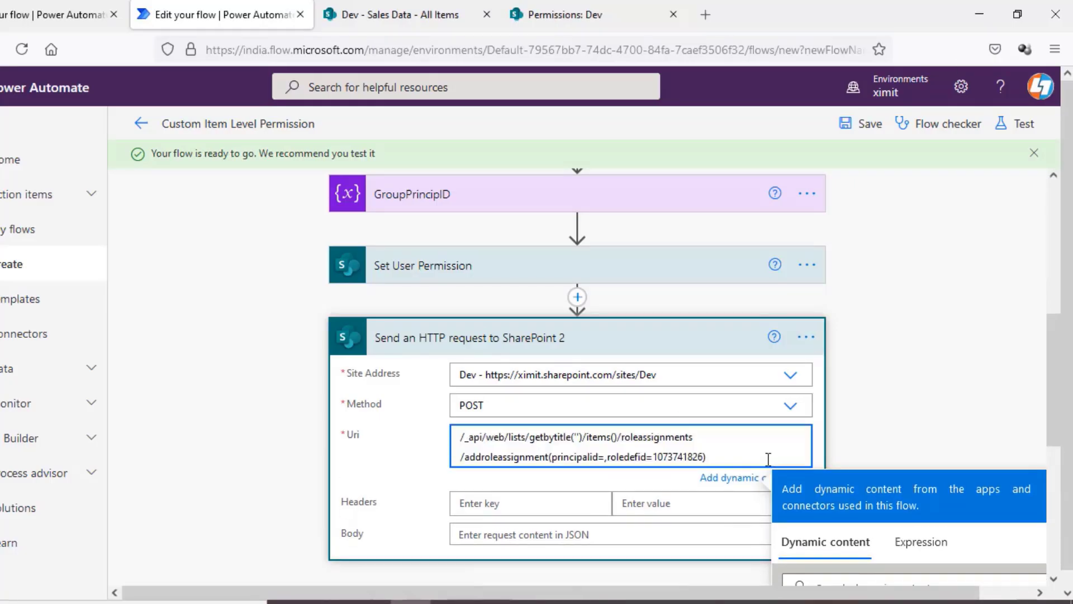
pyautogui.click(577, 437)
pyautogui.write('Sales ')
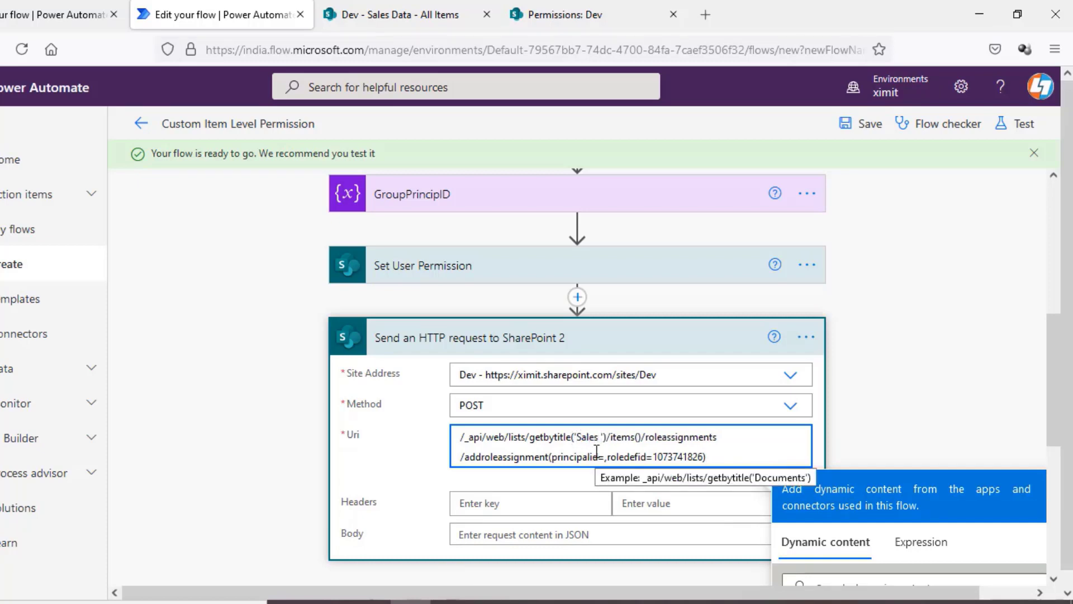
pyautogui.write('Data')
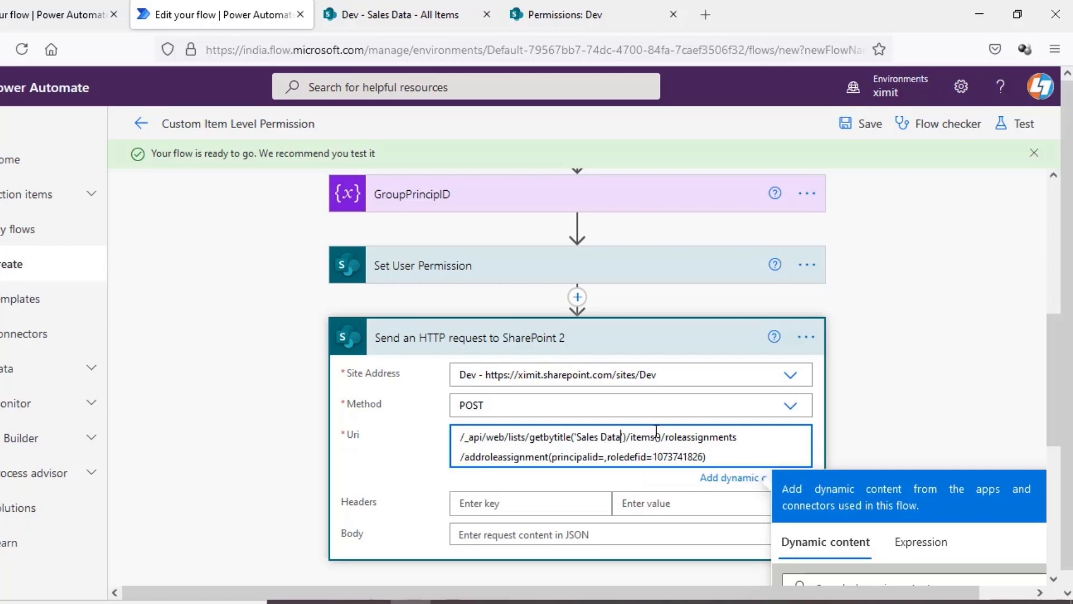
# Search the dynamic content for id and insert the trigger's ID inside items() in the new request's Uri.
pyautogui.click(658, 436)
pyautogui.moveTo(1055, 363); pyautogui.dragTo(893, 427)
pyautogui.click(893, 414)
pyautogui.write('id')
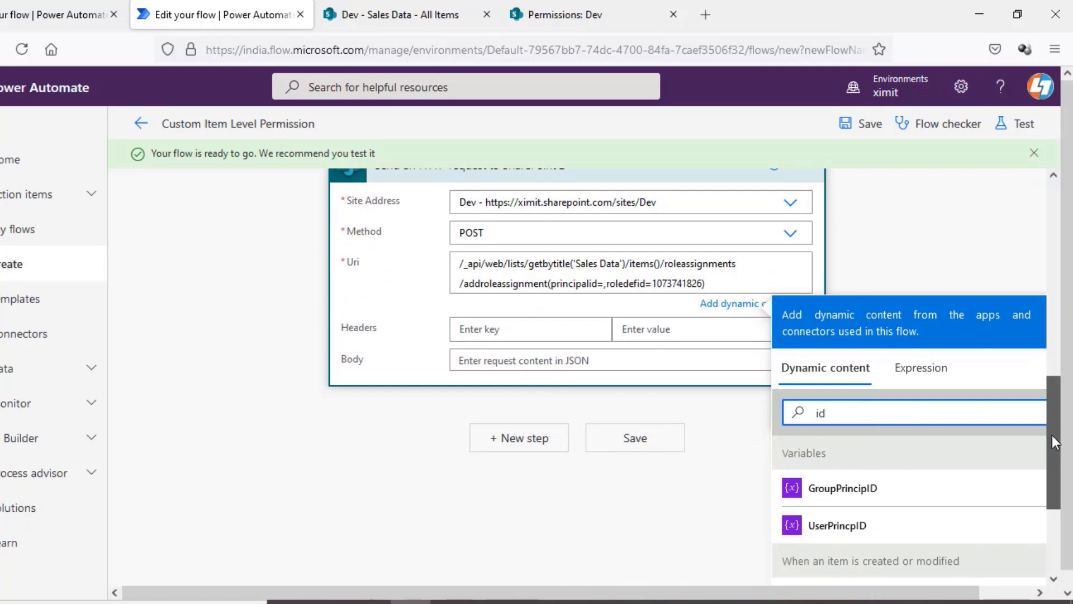
pyautogui.moveTo(1052, 435); pyautogui.dragTo(1056, 394)
pyautogui.click(794, 477)
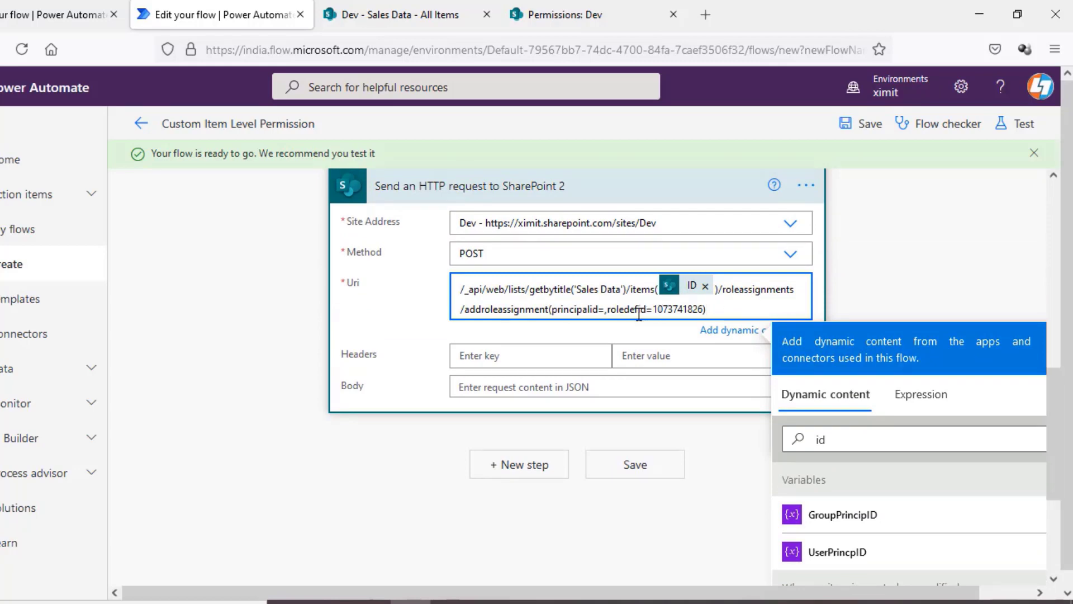
# Insert the GroupPrincipID variable as the principalid value in the new request's Uri.
pyautogui.click(608, 310)
pyautogui.write(',')
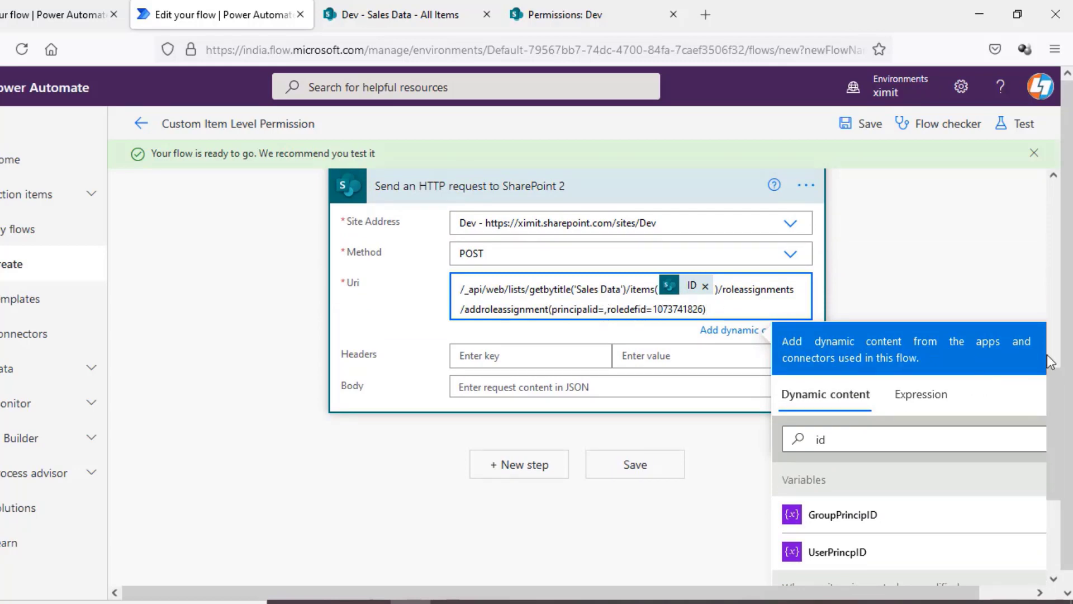
pyautogui.click(863, 517)
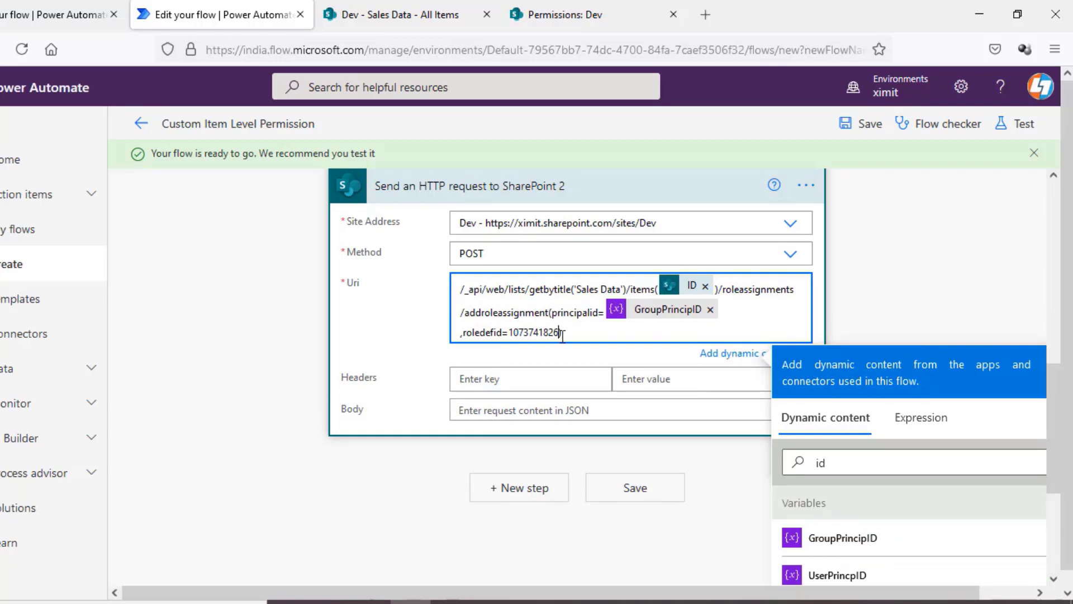
pyautogui.press('Left')
pyautogui.press('BackSpace')
pyautogui.press('BackSpace')
pyautogui.press('BackSpace')
pyautogui.press('BackSpace')
pyautogui.press('BackSpace')
pyautogui.press('BackSpace')
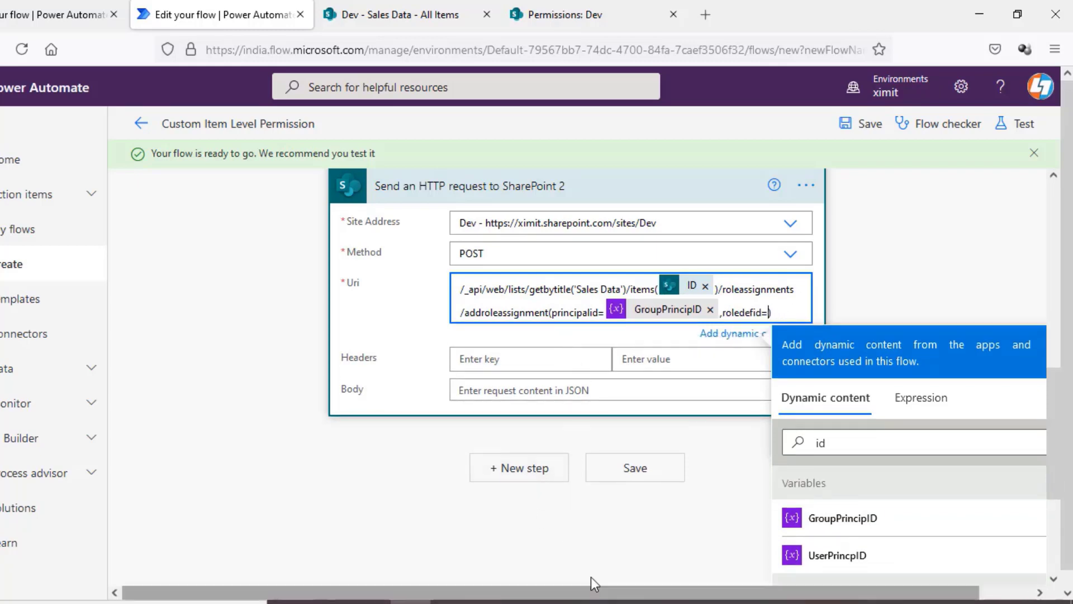
pyautogui.click(572, 602)
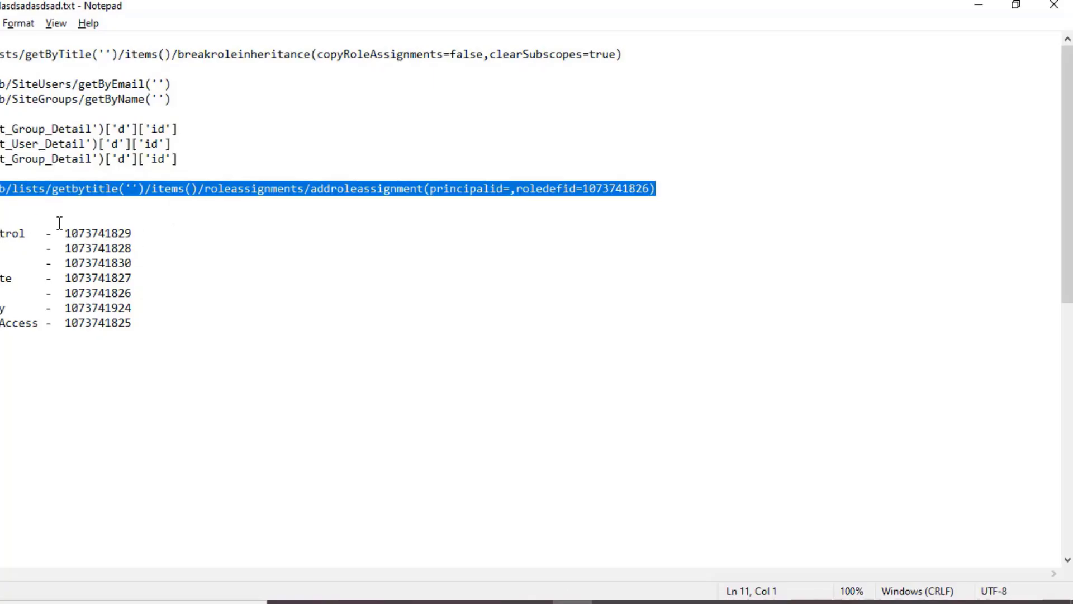
pyautogui.moveTo(68, 233); pyautogui.dragTo(131, 236)
pyautogui.hotkey('ctrl', 'c')
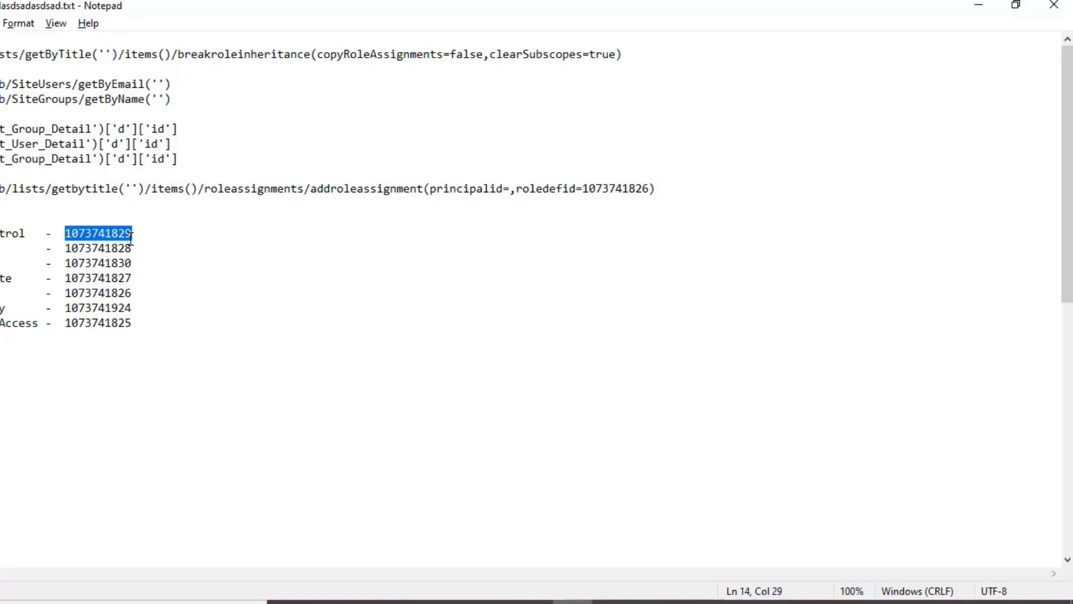
pyautogui.click(972, 7)
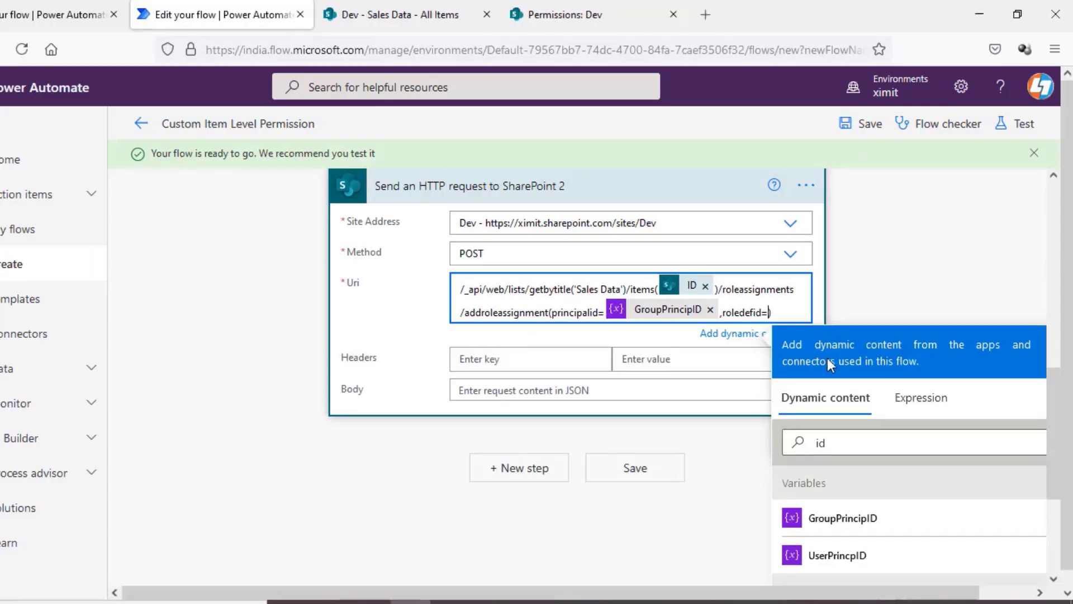
pyautogui.click(769, 312)
pyautogui.hotkey('ctrl', 'v')
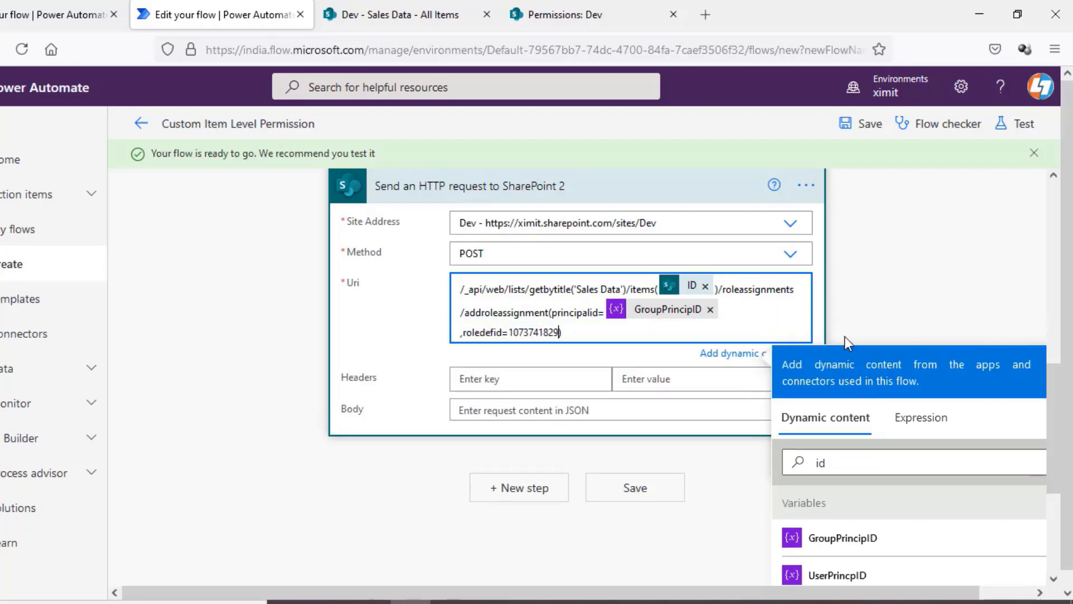
pyautogui.click(874, 125)
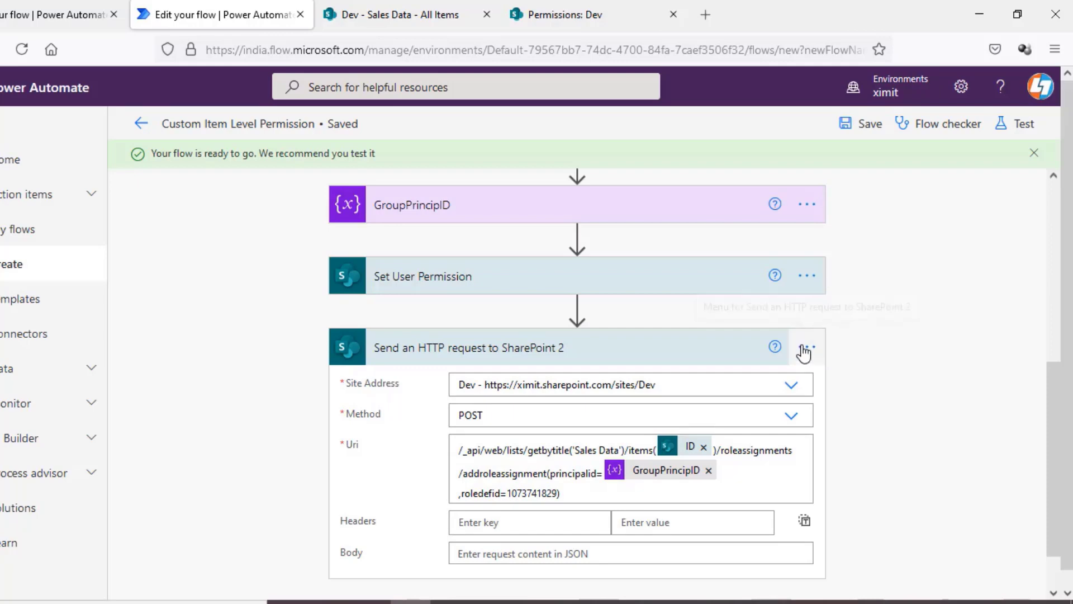
# Rename the HTTP request action that uses GroupPrincipID to "Set Group Permission".
pyautogui.click(807, 347)
pyautogui.click(879, 160)
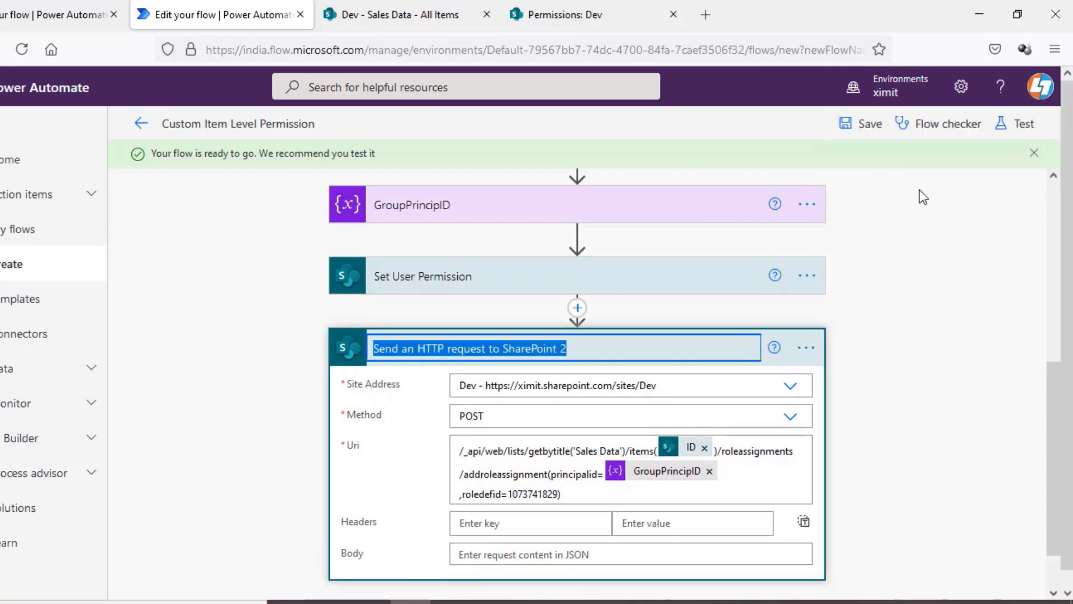
pyautogui.write('Set')
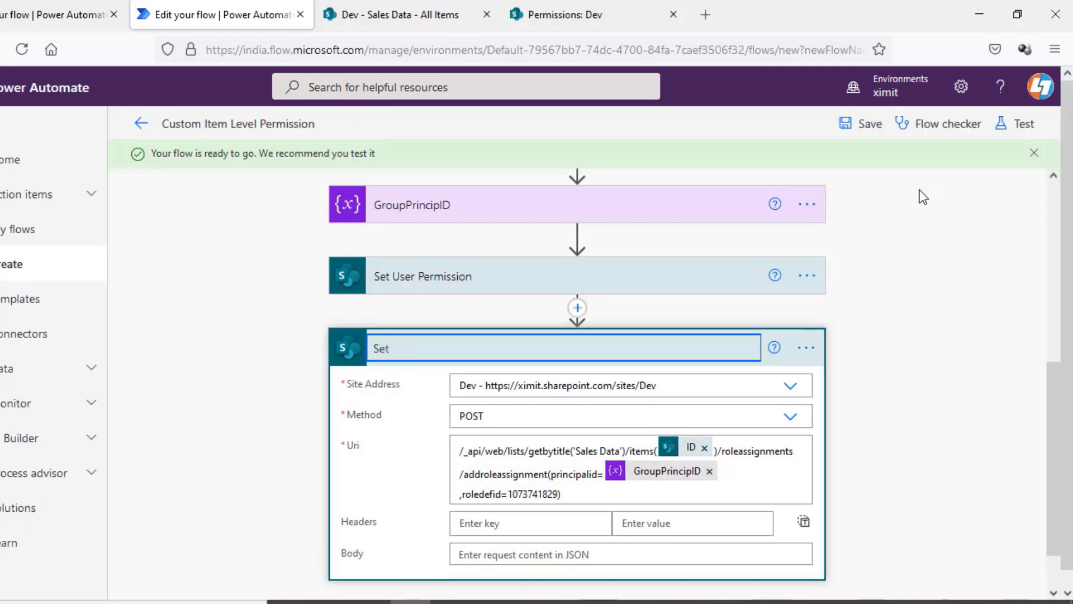
pyautogui.write(' Group Permission')
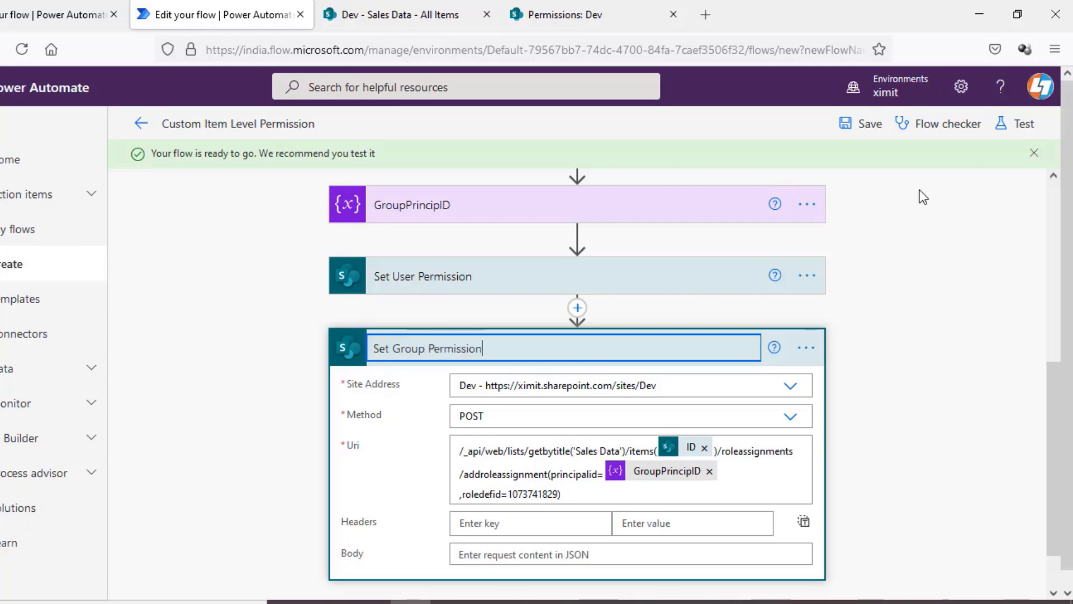
pyautogui.click(1012, 280)
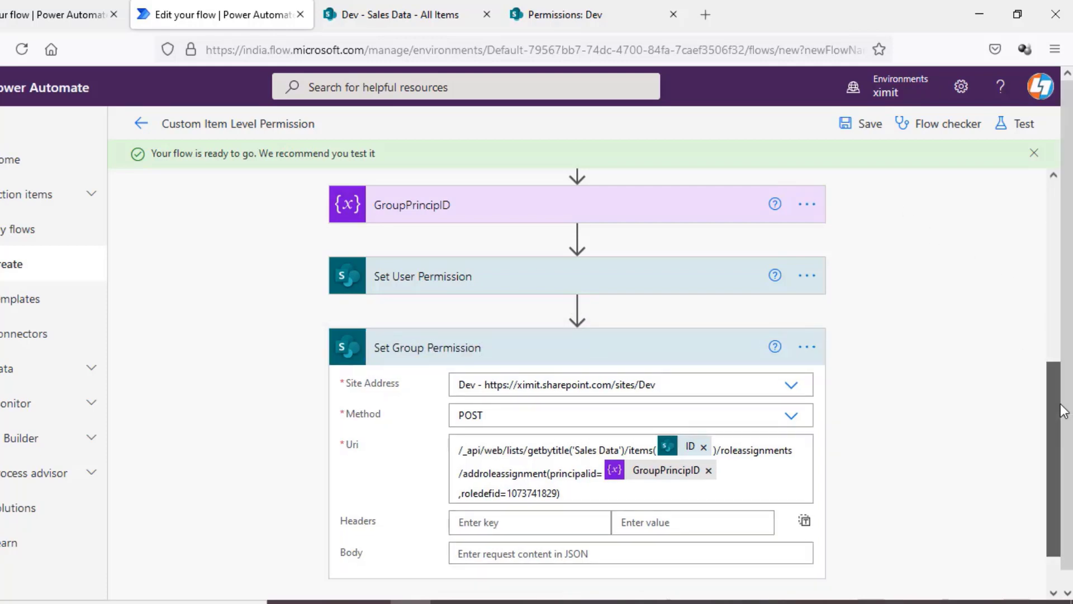
# Rename the first HTTP request action, directly below the trigger, to "Break Permission" and save the flow.
pyautogui.click(1050, 192)
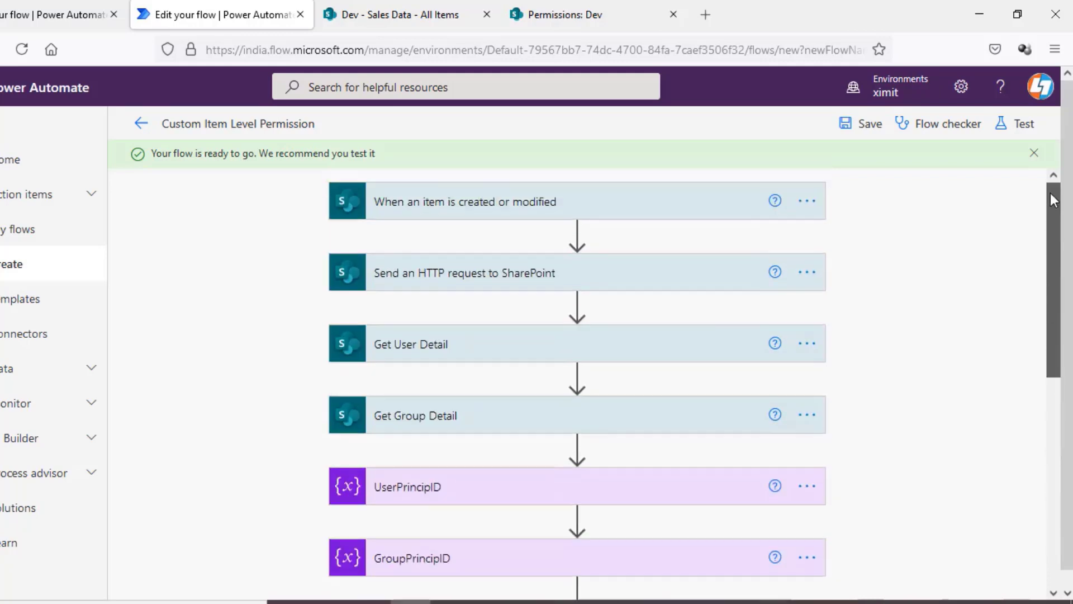
pyautogui.click(811, 274)
pyautogui.click(889, 161)
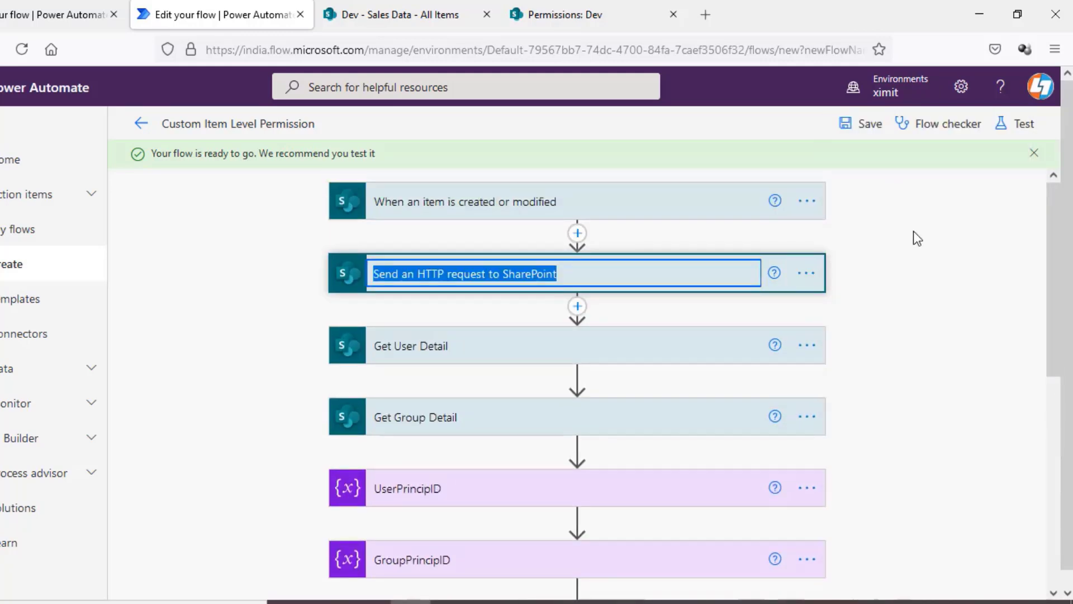
pyautogui.write('Bre')
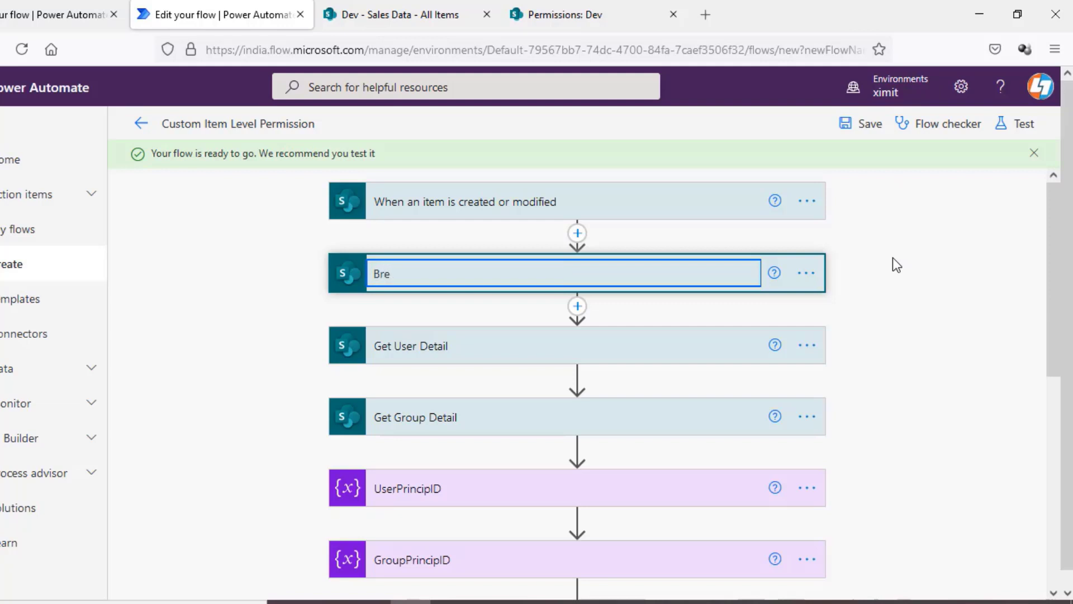
pyautogui.write('ak Permission')
pyautogui.click(893, 257)
pyautogui.click(877, 123)
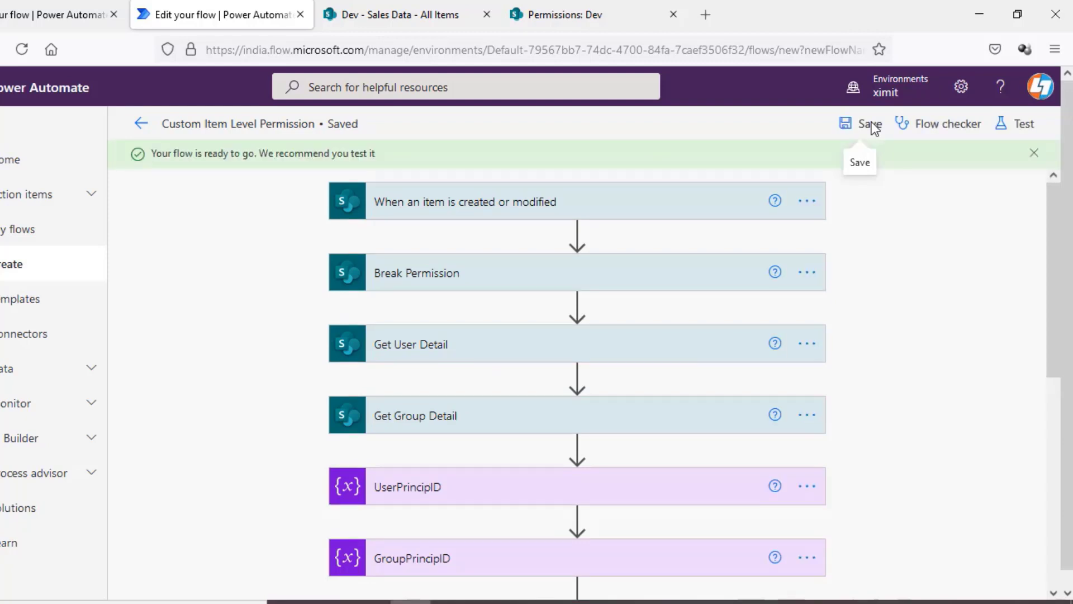
# In the reloaded Sales Data list on SharePoint, set the Test item's title to "Test Edited" and save the item.
pyautogui.click(394, 15)
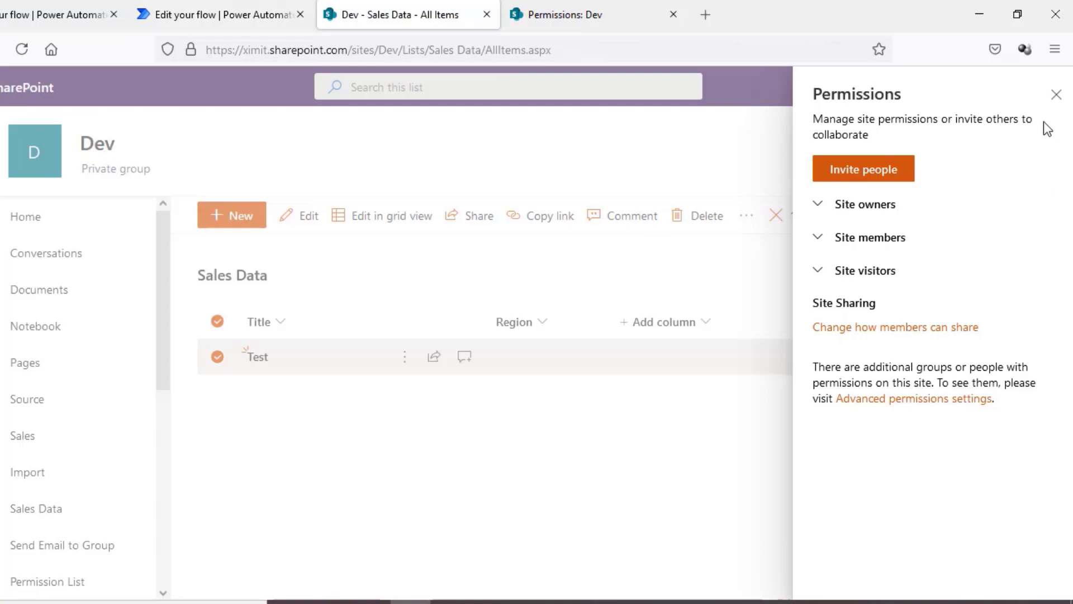
pyautogui.click(1056, 93)
pyautogui.click(22, 49)
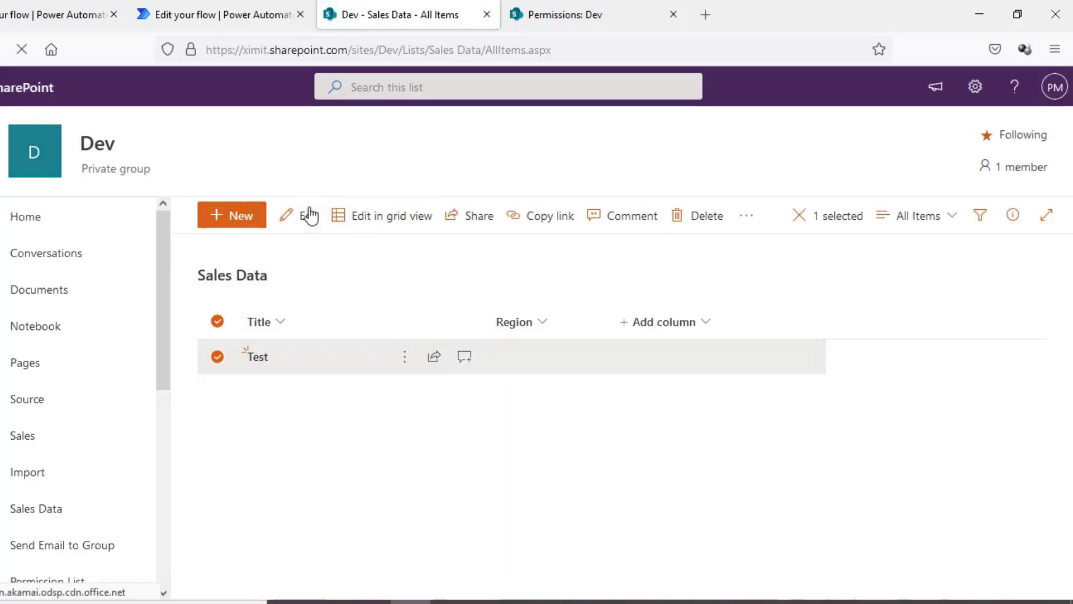
pyautogui.click(306, 213)
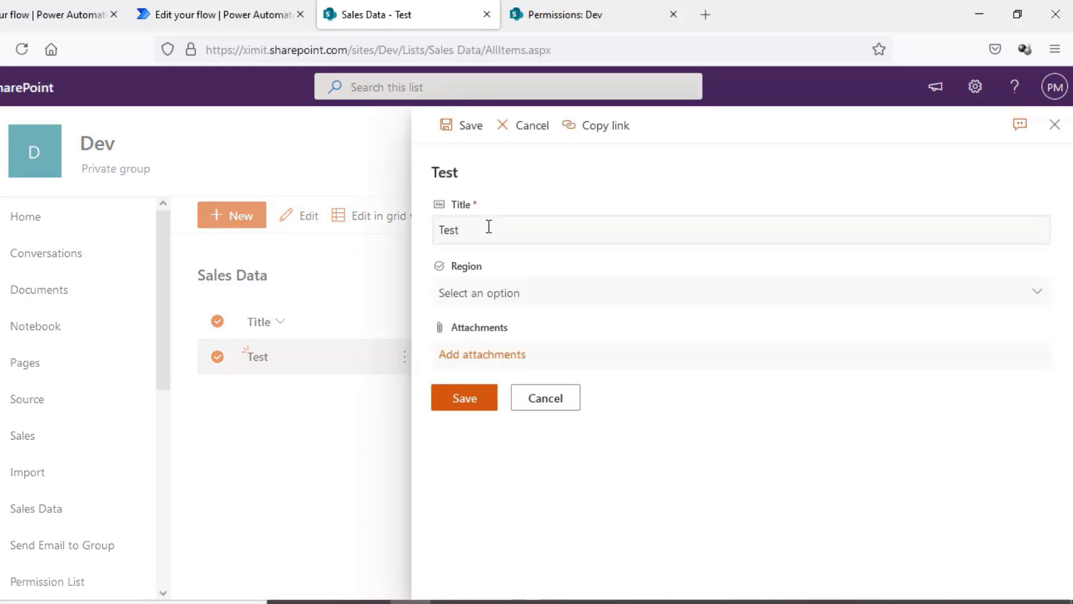
pyautogui.doubleClick(489, 227)
pyautogui.click(489, 227)
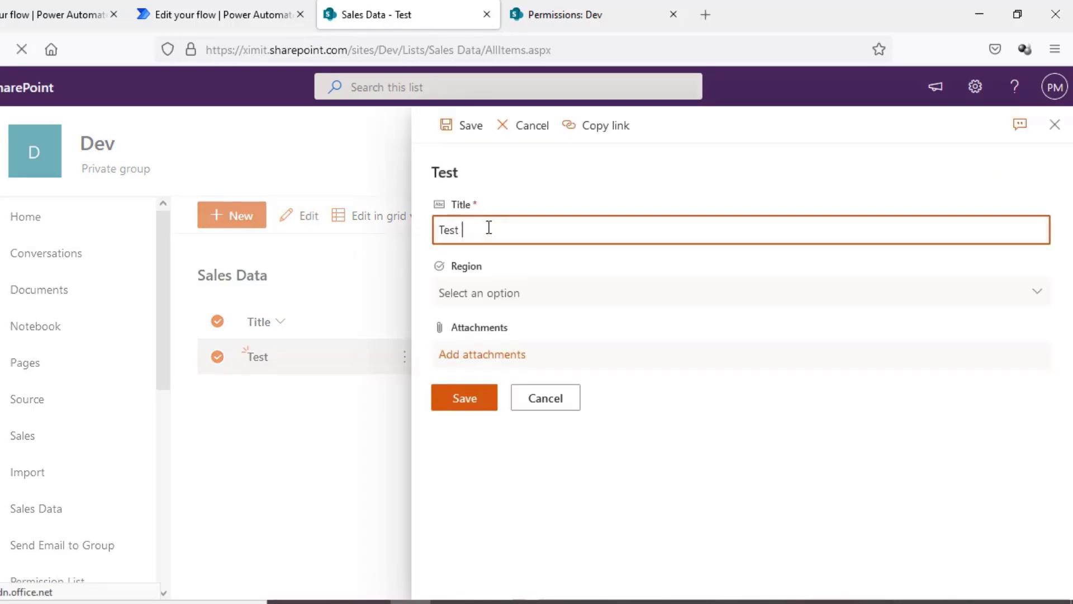
pyautogui.write('Edited')
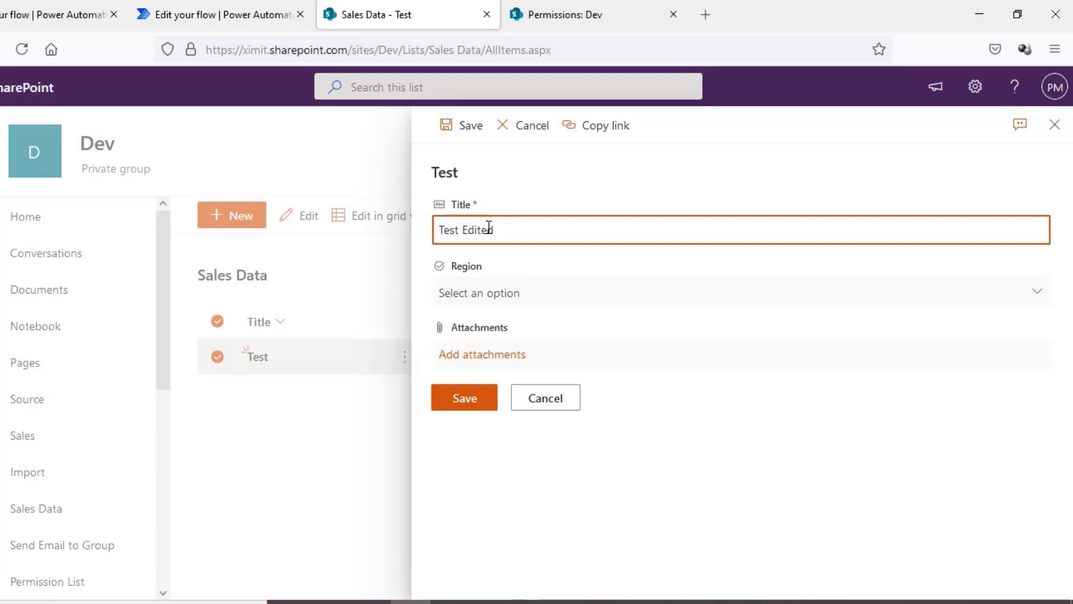
pyautogui.click(470, 404)
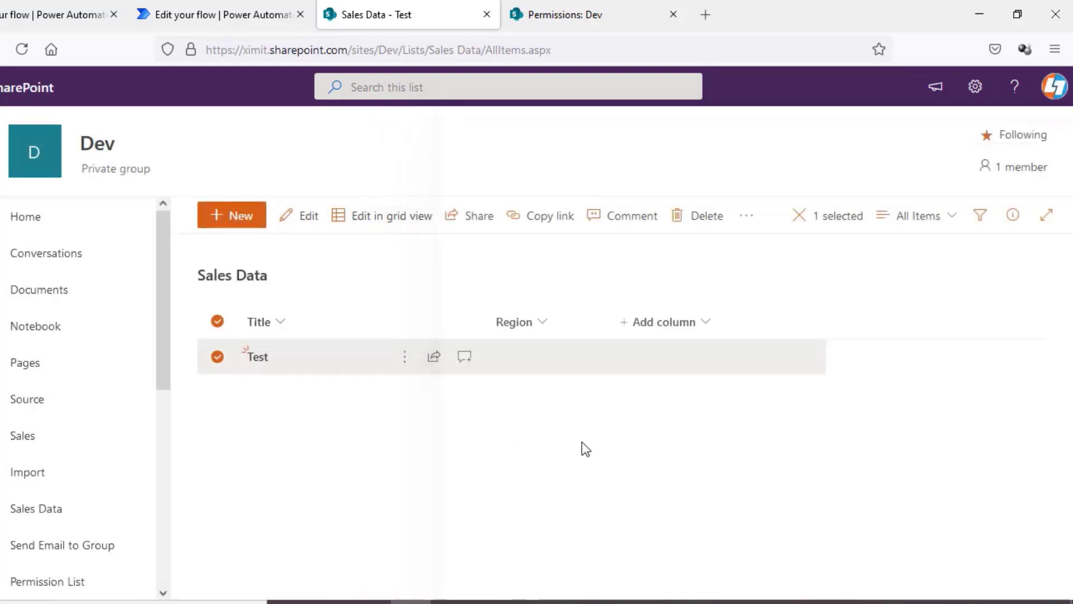
pyautogui.click(222, 358)
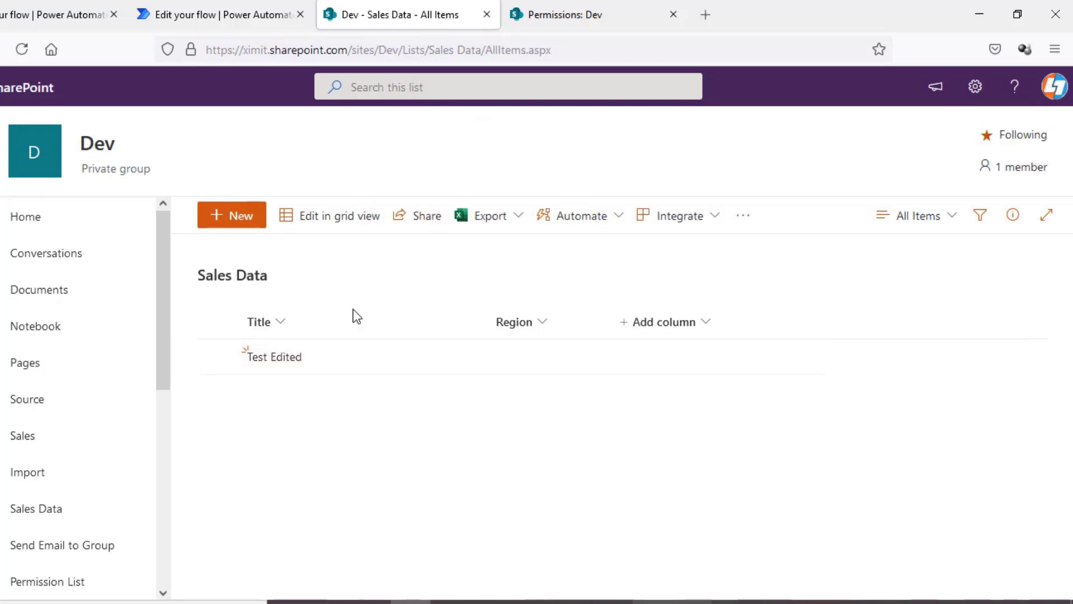
# Reload the Sales Data list and return to the flow's details page in Power Automate to check its run history.
pyautogui.click(21, 49)
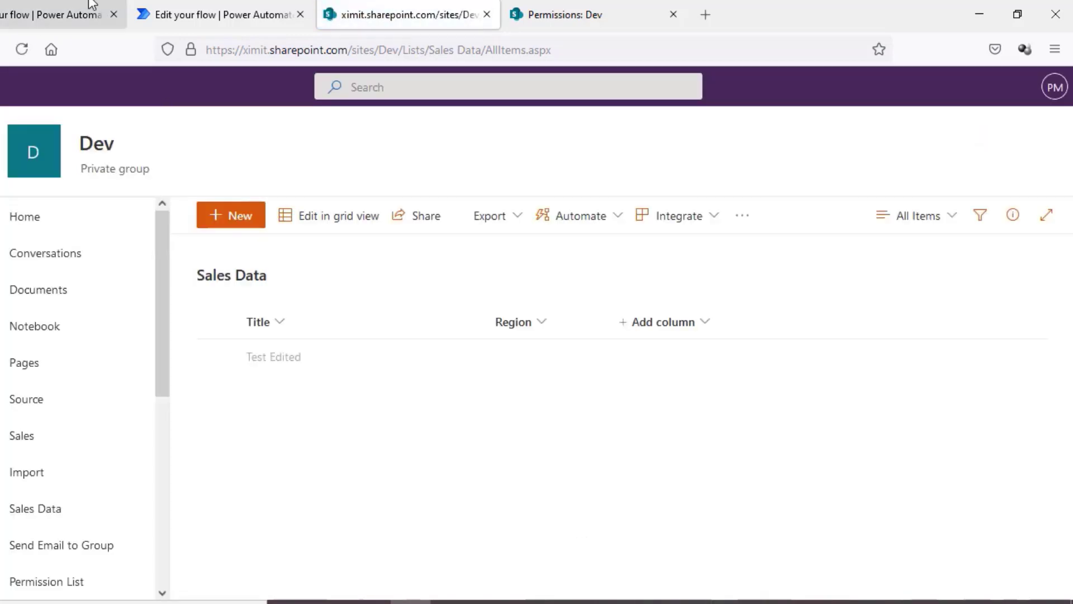
pyautogui.click(216, 16)
pyautogui.click(141, 123)
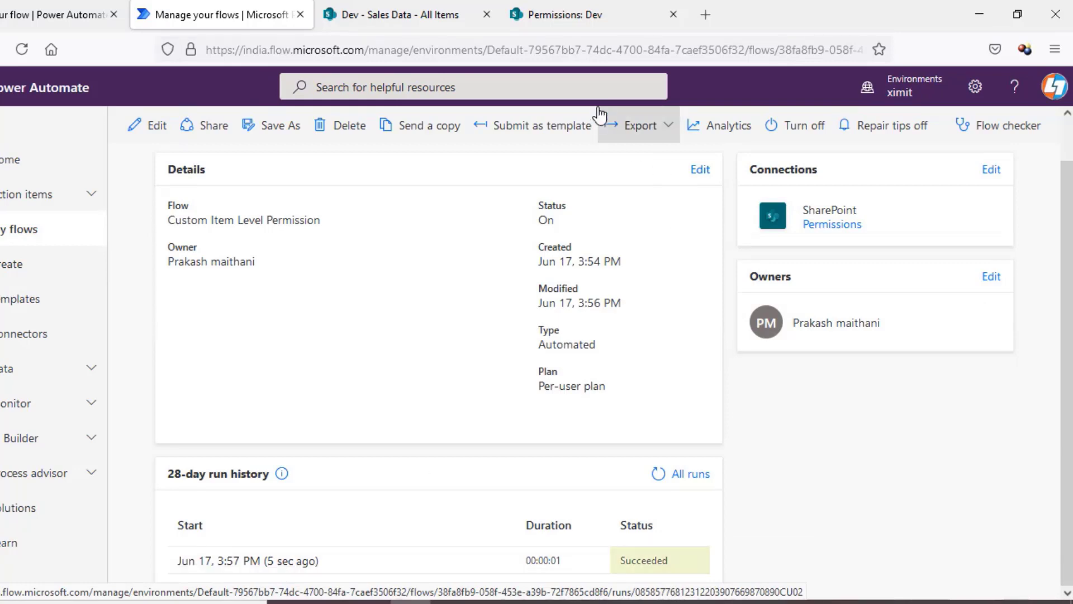
# Reload the Sales Data list and review the Test Edited item's access, including its advanced permissions page.
pyautogui.click(430, 18)
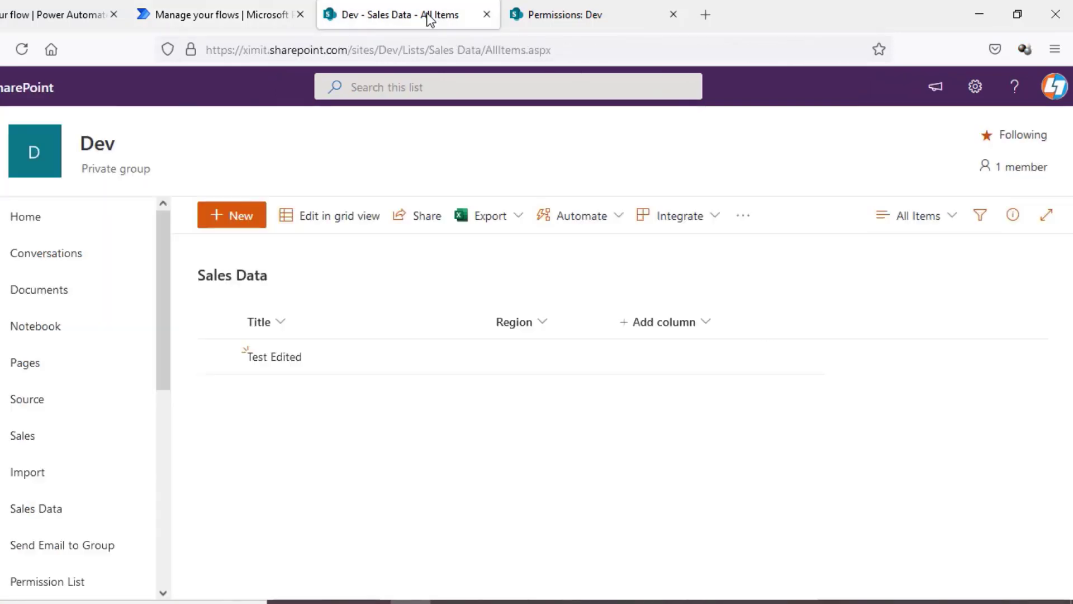
pyautogui.click(25, 52)
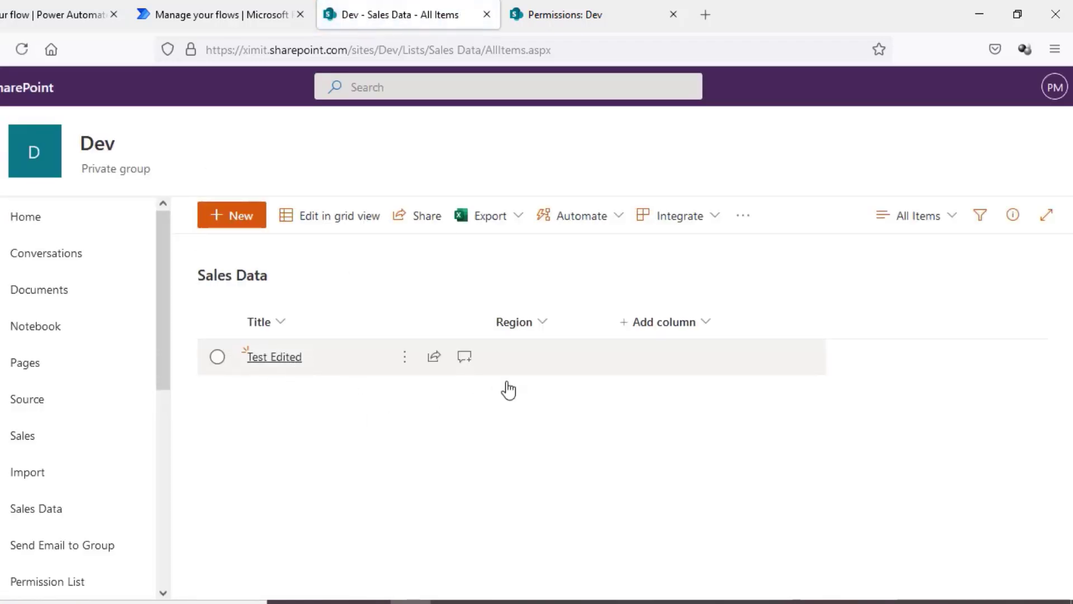
pyautogui.click(596, 356)
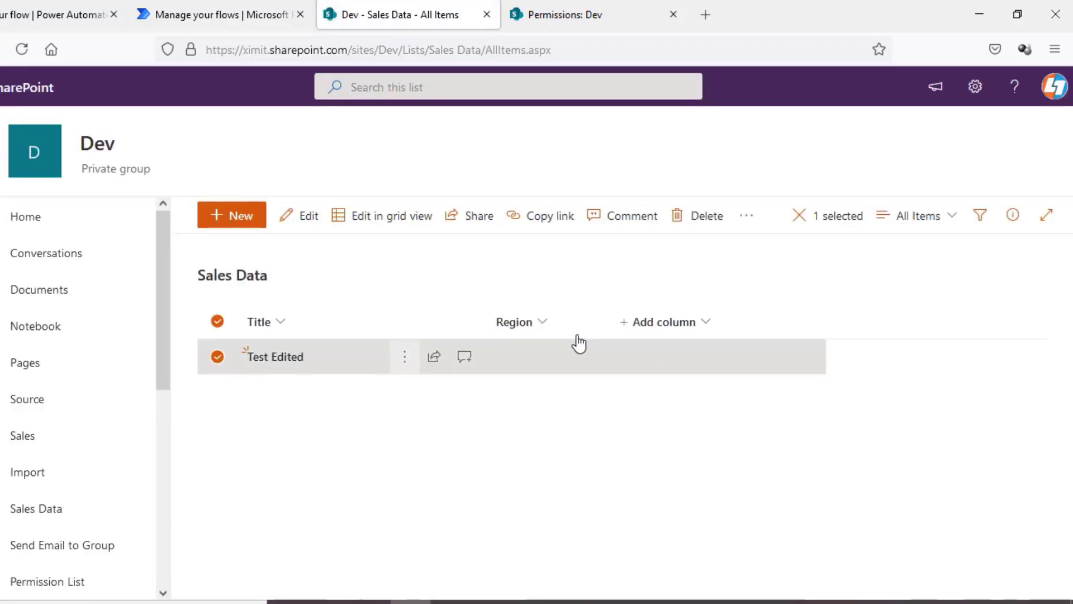
pyautogui.click(407, 358)
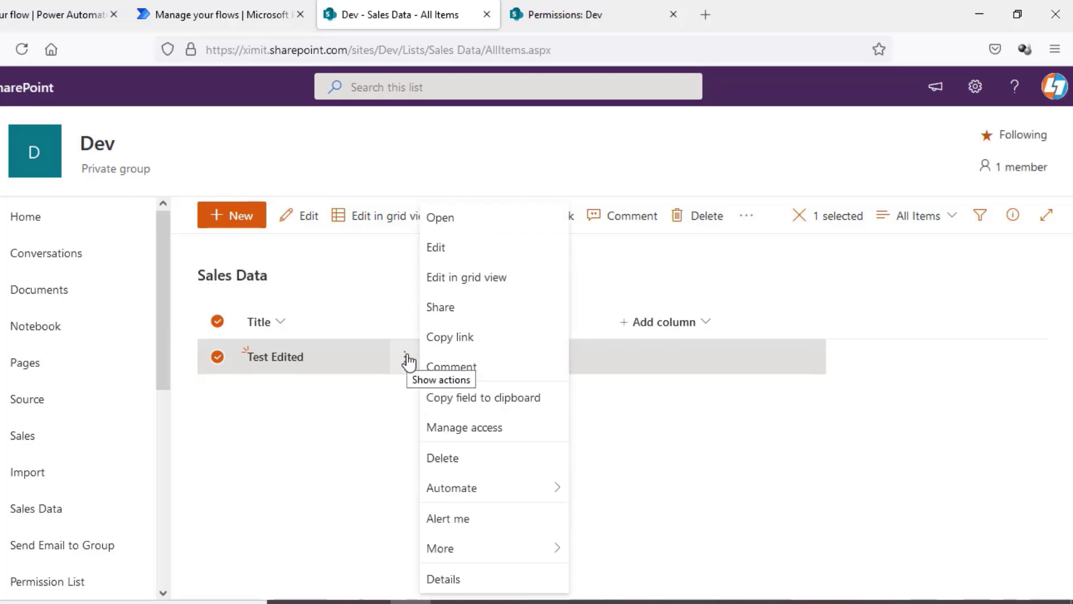
pyautogui.click(482, 429)
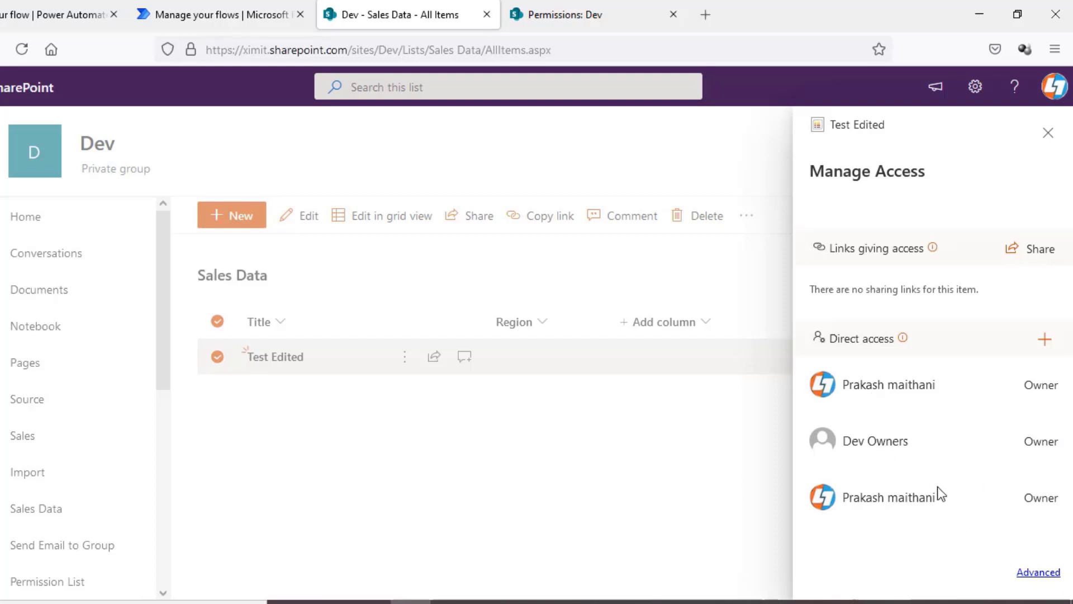
pyautogui.click(1034, 572)
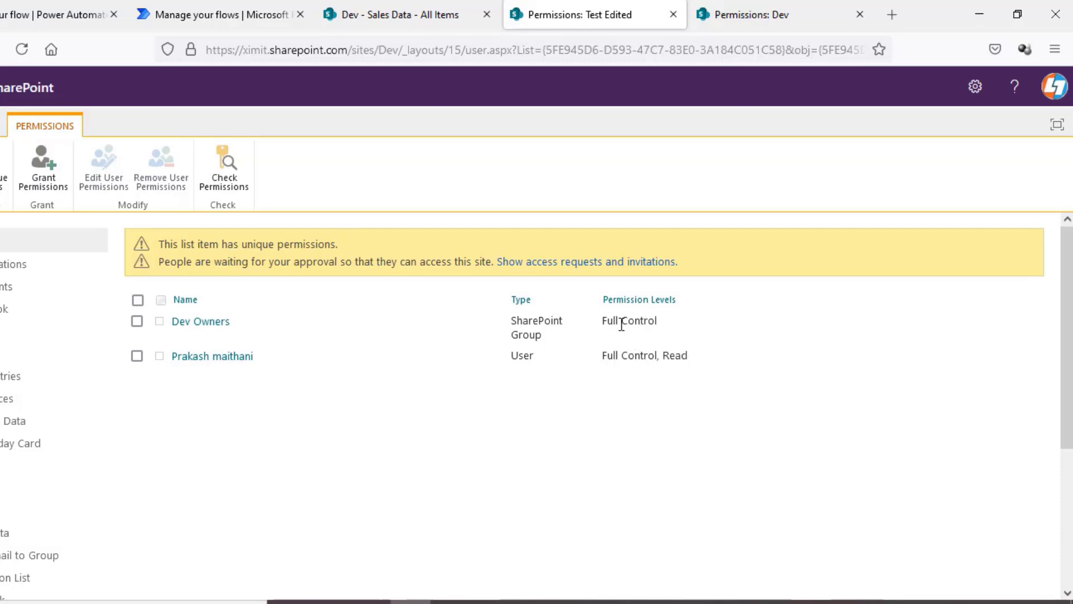
# Open the flow's latest run in Power Automate and expand its Get User Detail action to inspect the inputs and outputs.
pyautogui.click(193, 15)
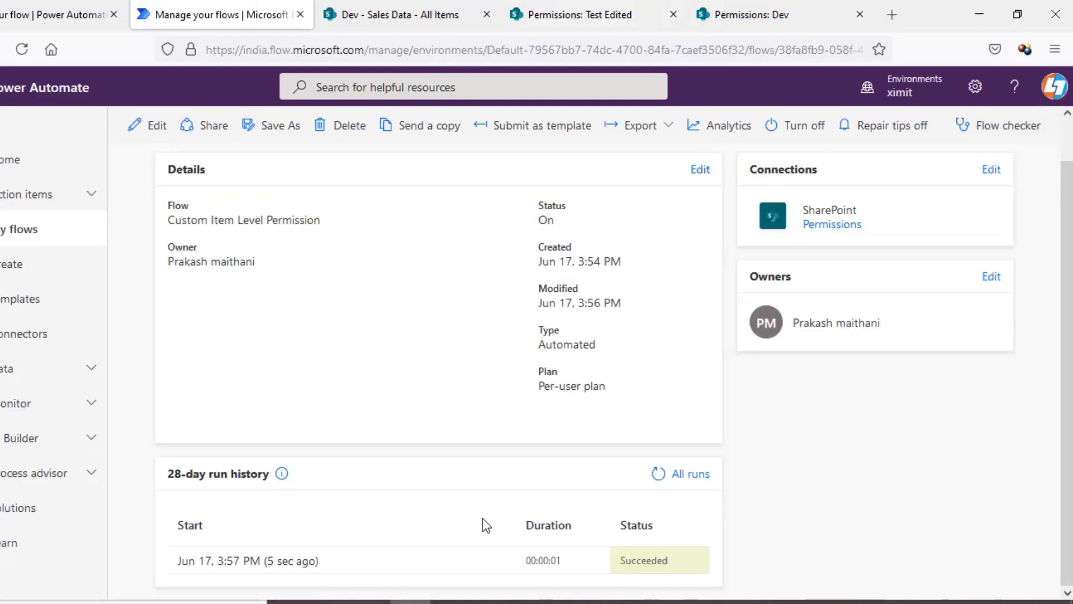
pyautogui.click(257, 560)
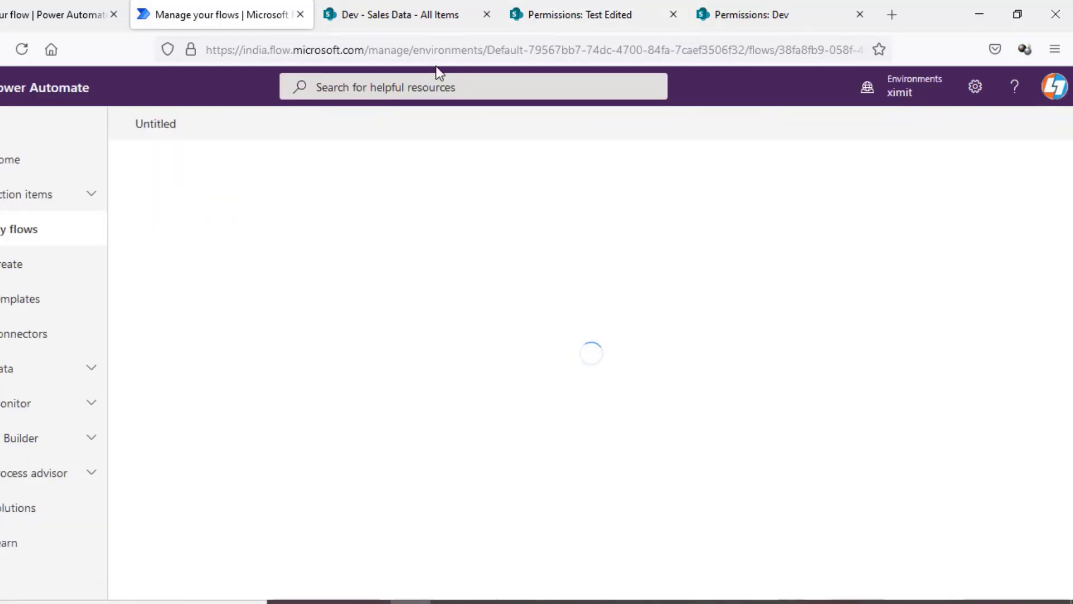
pyautogui.hotkey('alt', 'Tab')
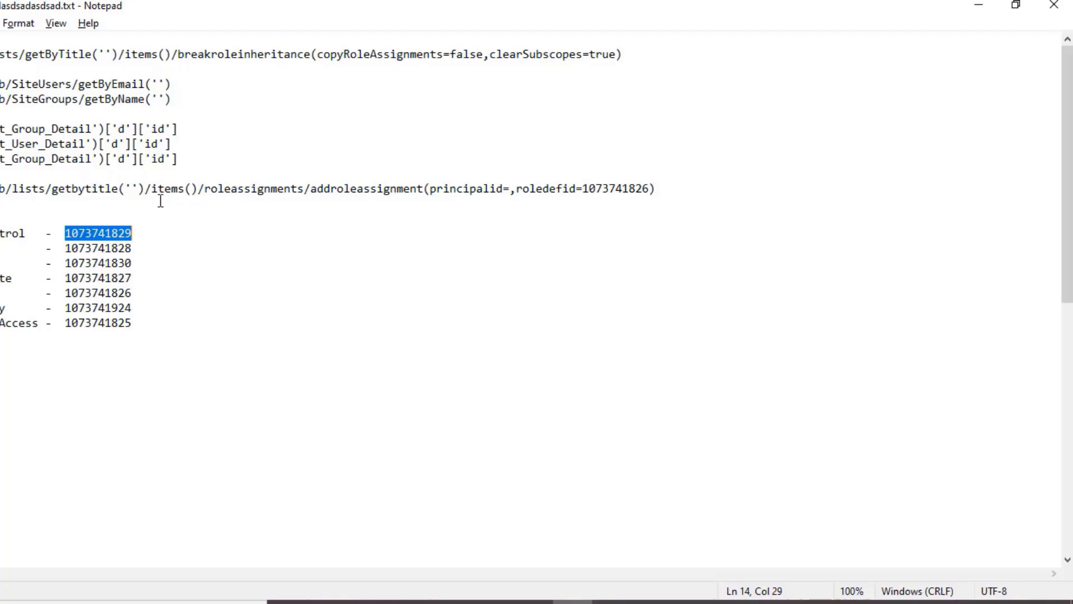
pyautogui.click(979, 7)
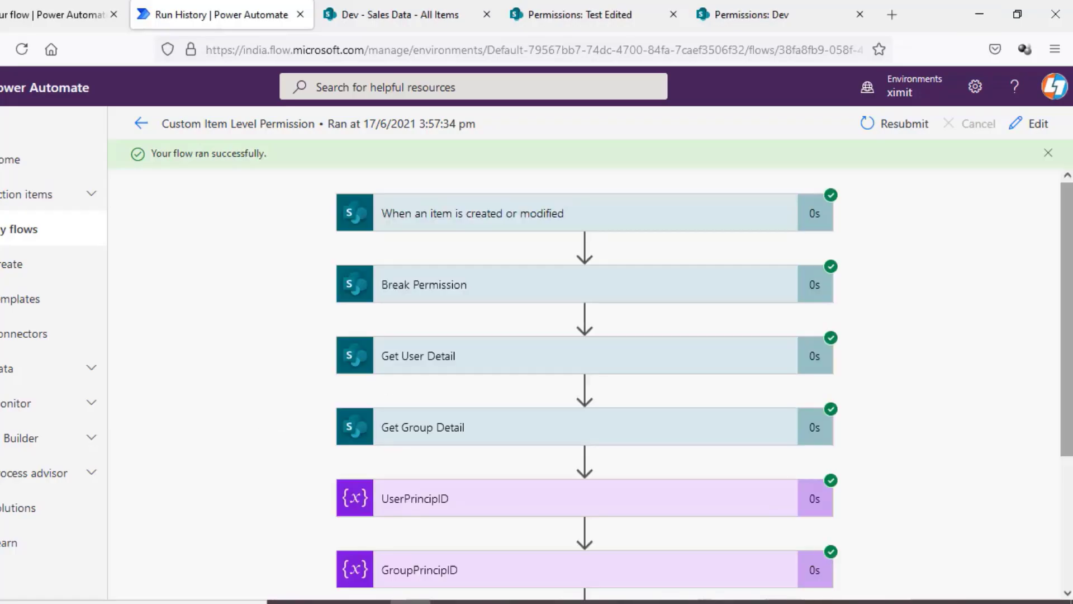
pyautogui.scroll(-2, 452, 372)
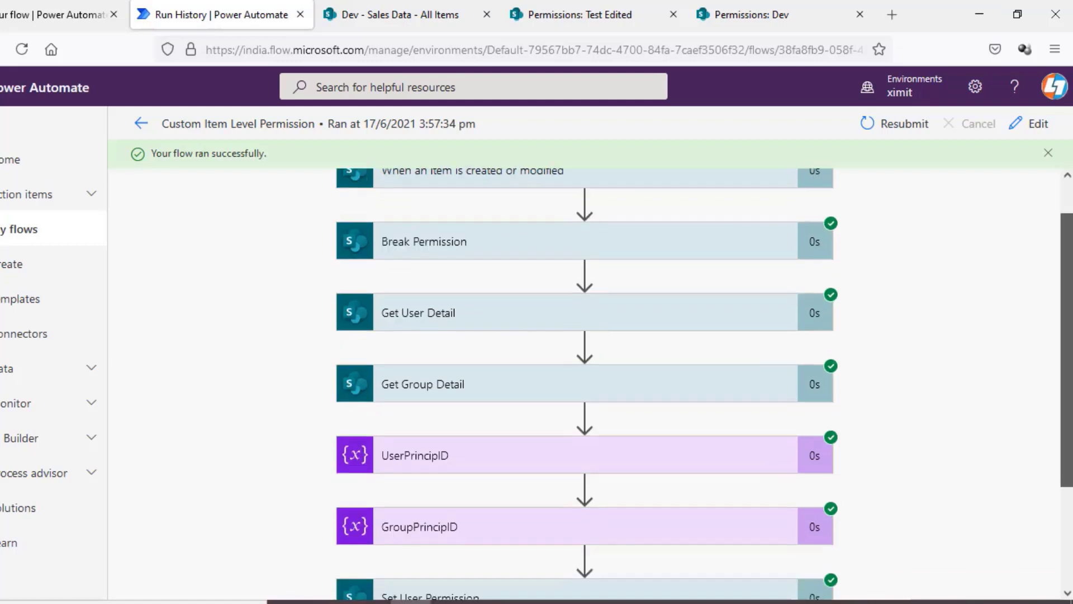
pyautogui.click(512, 259)
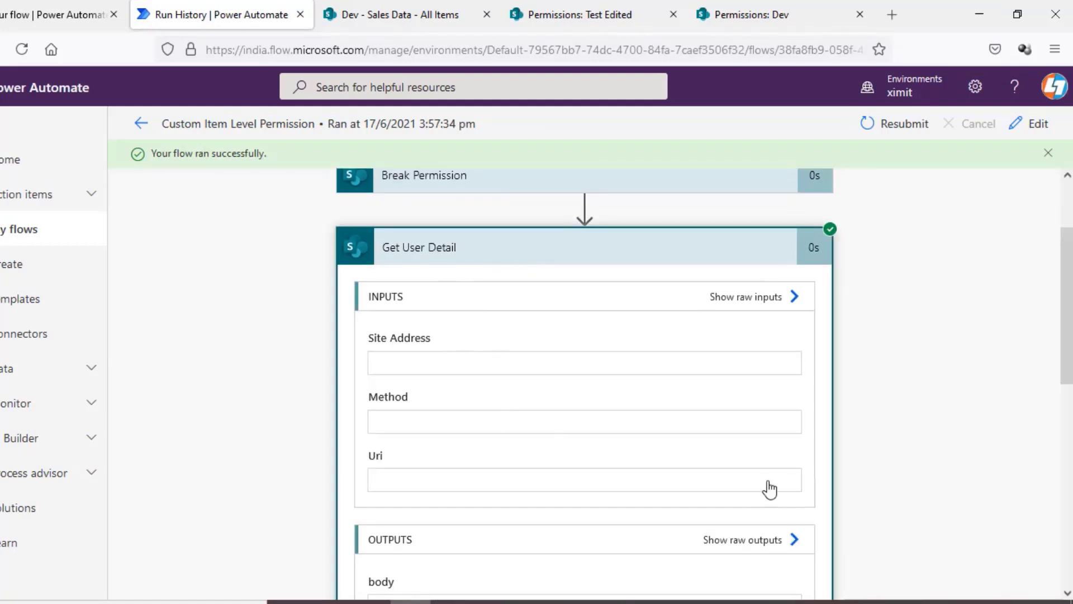
# Locate the user's Id property in the output body of the Get User Detail action and highlight it.
pyautogui.scroll(-1, 769, 489)
pyautogui.scroll(-4, 410, 385)
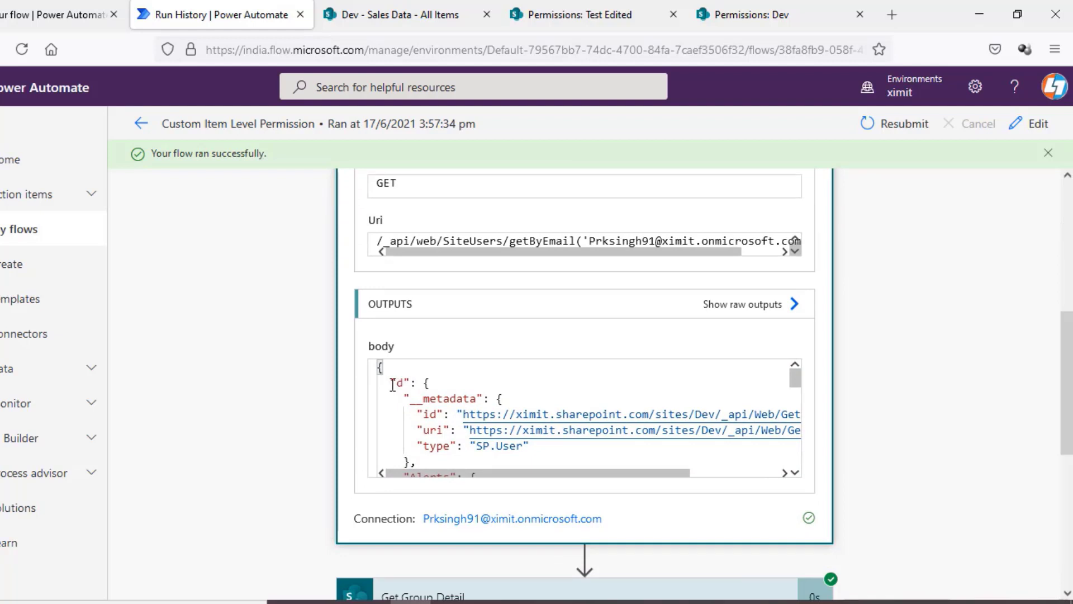
pyautogui.moveTo(392, 384); pyautogui.dragTo(411, 383)
pyautogui.moveTo(799, 384); pyautogui.dragTo(802, 417)
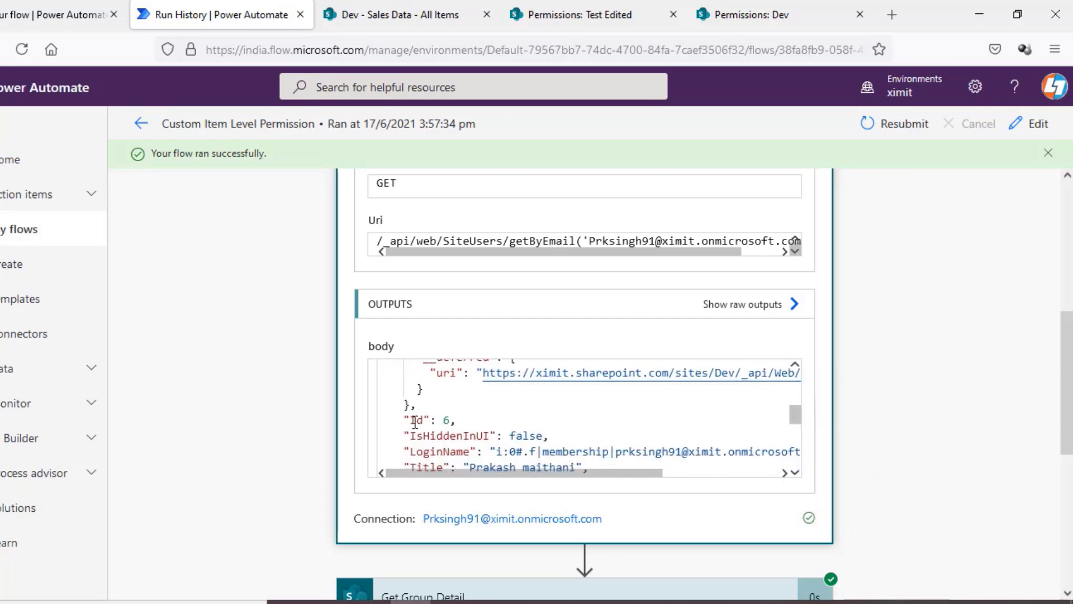
pyautogui.moveTo(405, 419); pyautogui.dragTo(457, 419)
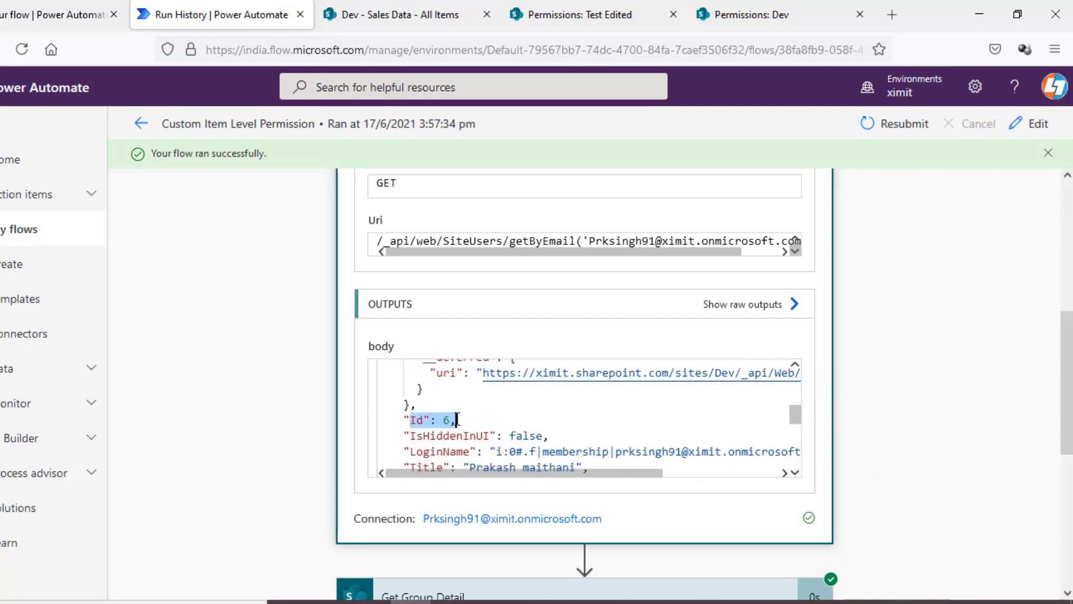
# Switch to the Notepad notes, highlight the first Get_Group_Detail ['d']['id'] expression for comparison, and return to the flow run.
pyautogui.click(612, 602)
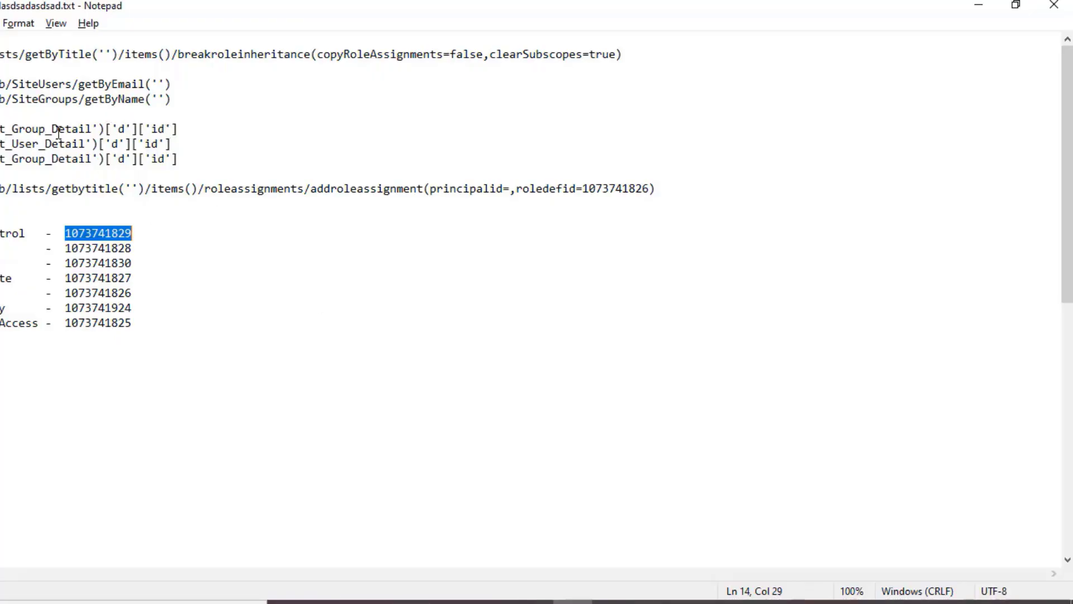
pyautogui.moveTo(2, 128); pyautogui.dragTo(189, 127)
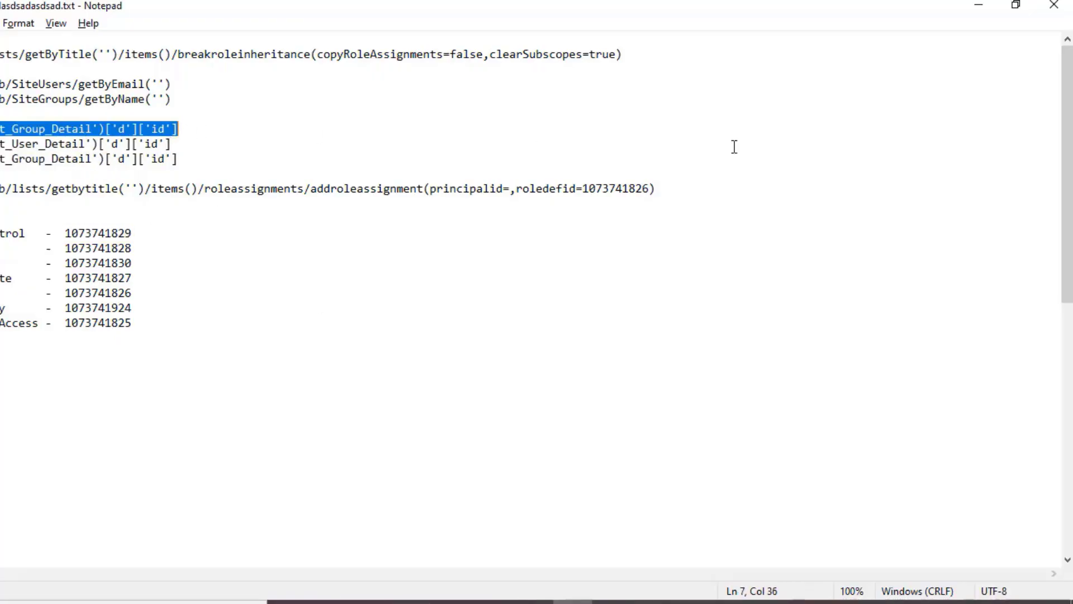
pyautogui.click(978, 6)
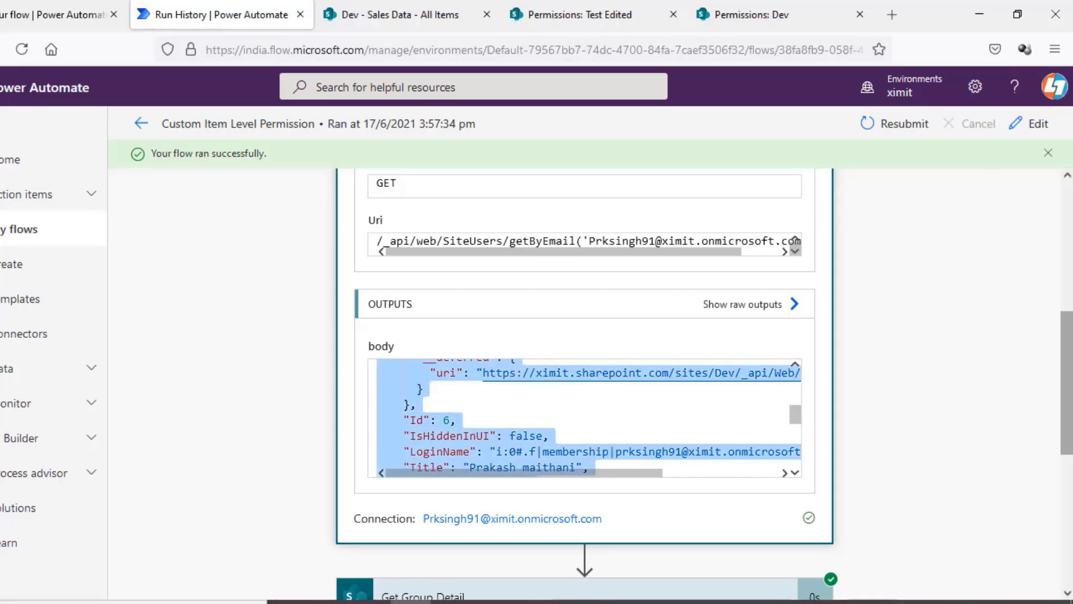
# Expand the UserPrincipID variable action in the flow run and inspect its name, type and value.
pyautogui.scroll(-5, 488, 372)
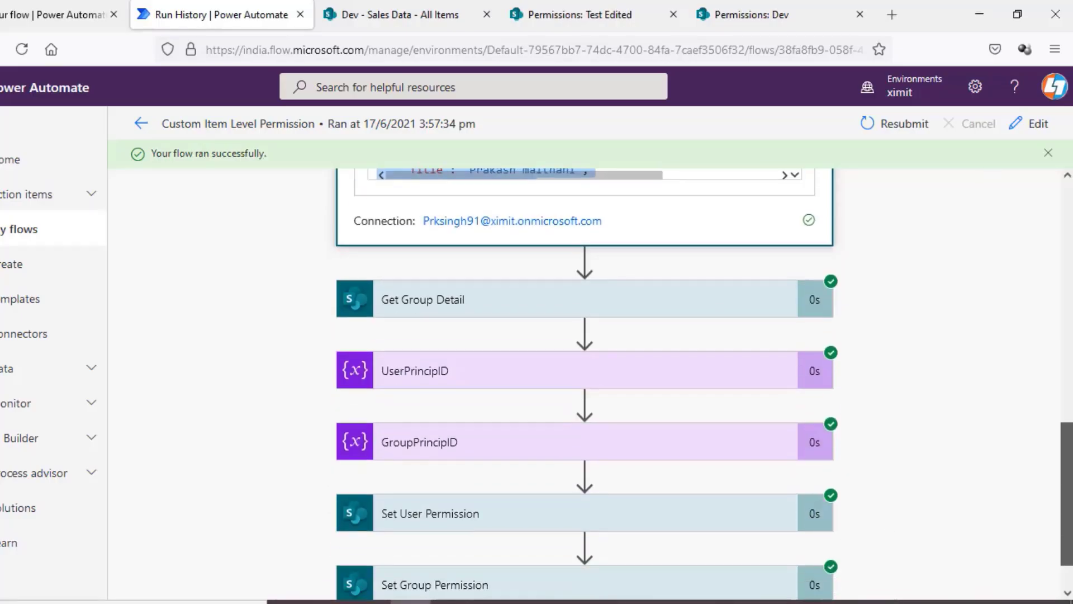
pyautogui.click(488, 372)
pyautogui.scroll(-4, 1066, 402)
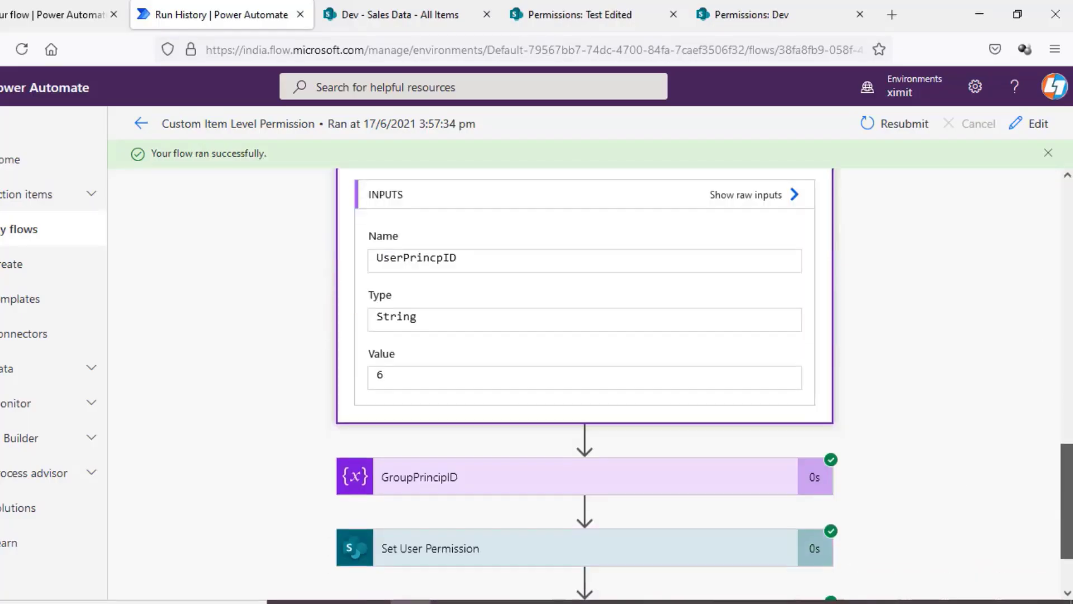
pyautogui.moveTo(397, 339); pyautogui.dragTo(380, 341)
pyautogui.scroll(15, 626, 256)
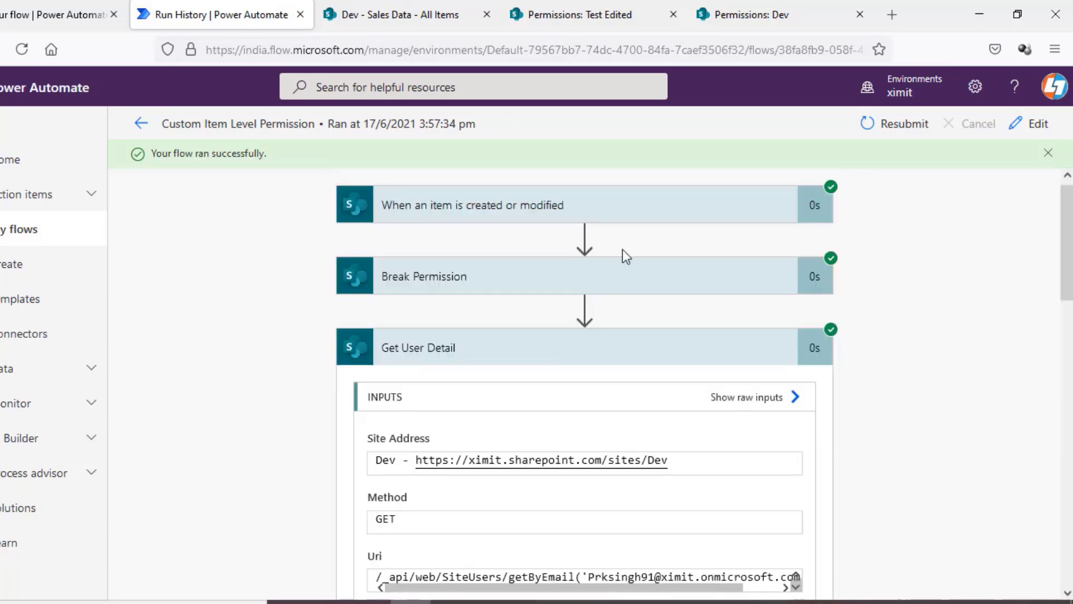